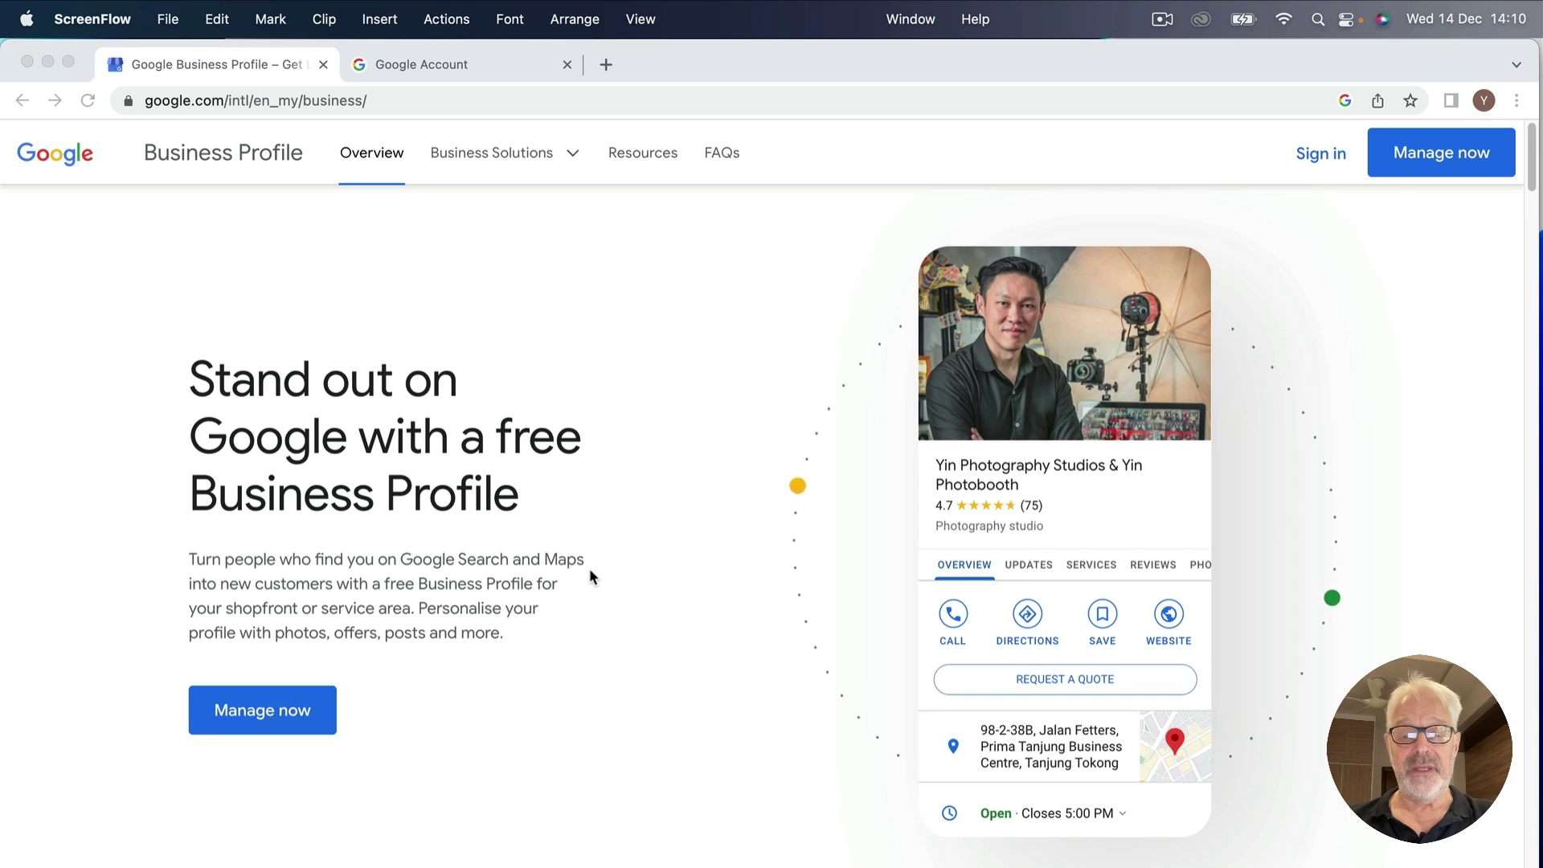
Scroll down the Business Profile overview page to read about free profiles.
{"action": "scroll", "coordinate": [590, 569], "scroll_direction": "down", "scroll_amount": 7}
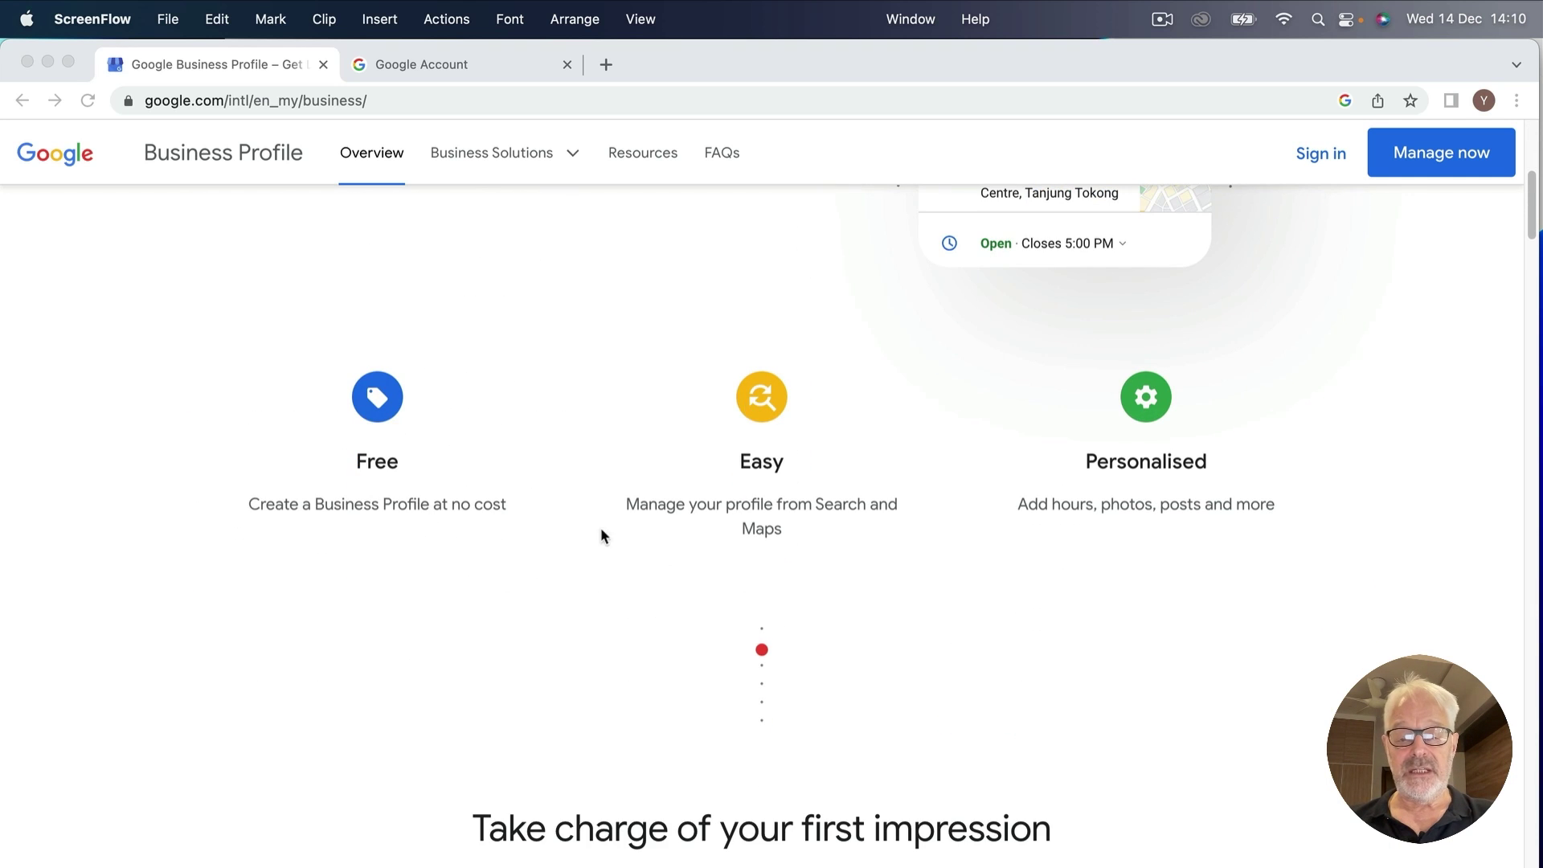
{"action": "scroll", "coordinate": [522, 554], "scroll_direction": "down", "scroll_amount": 7}
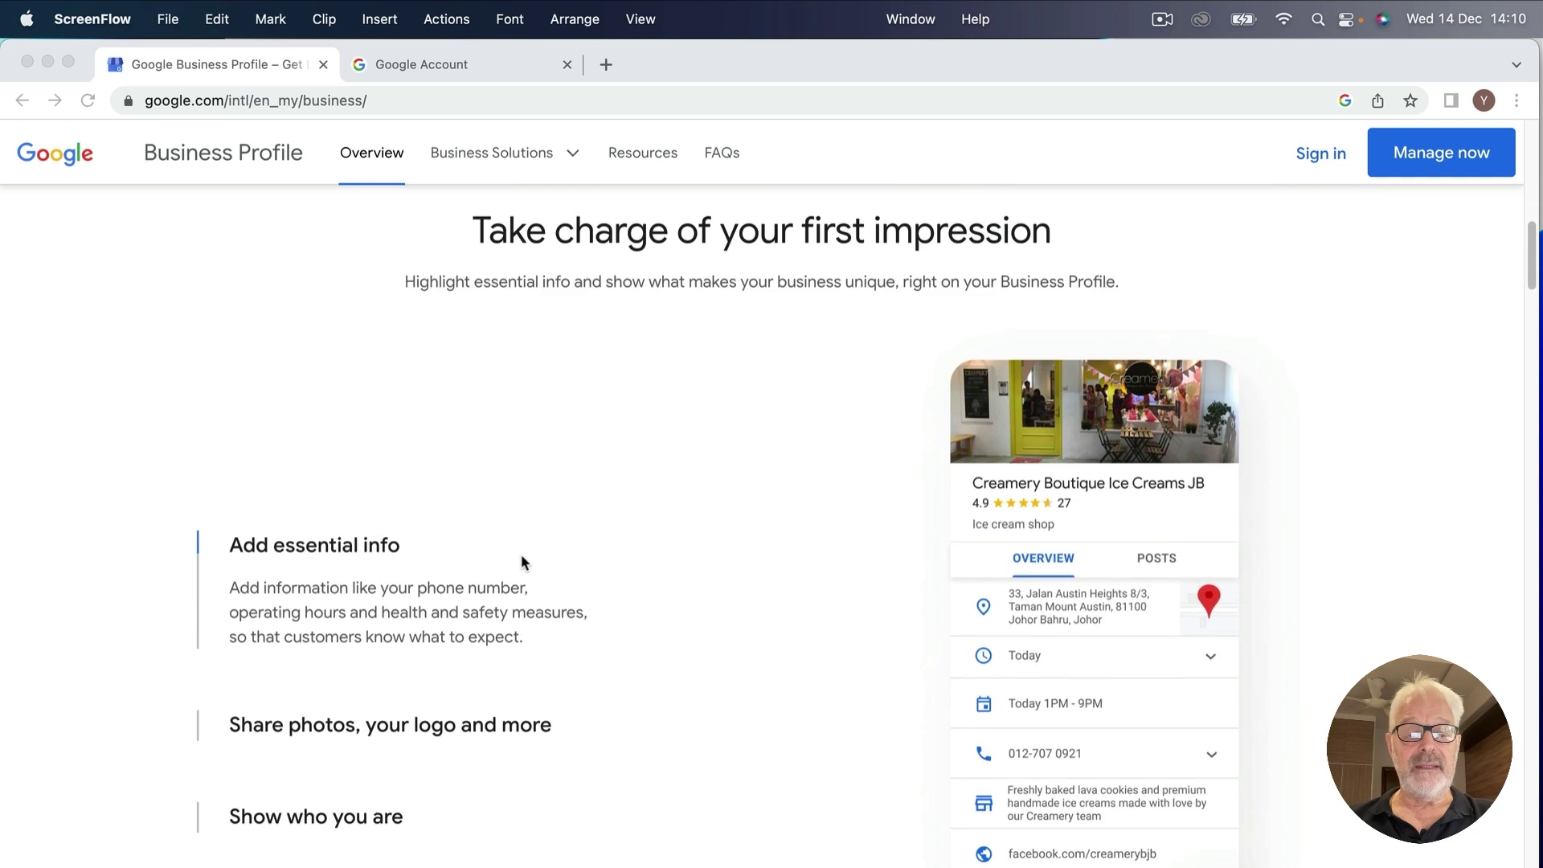
{"action": "scroll", "coordinate": [521, 553], "scroll_direction": "down", "scroll_amount": 2}
{"action": "scroll", "coordinate": [591, 548], "scroll_direction": "down", "scroll_amount": 2}
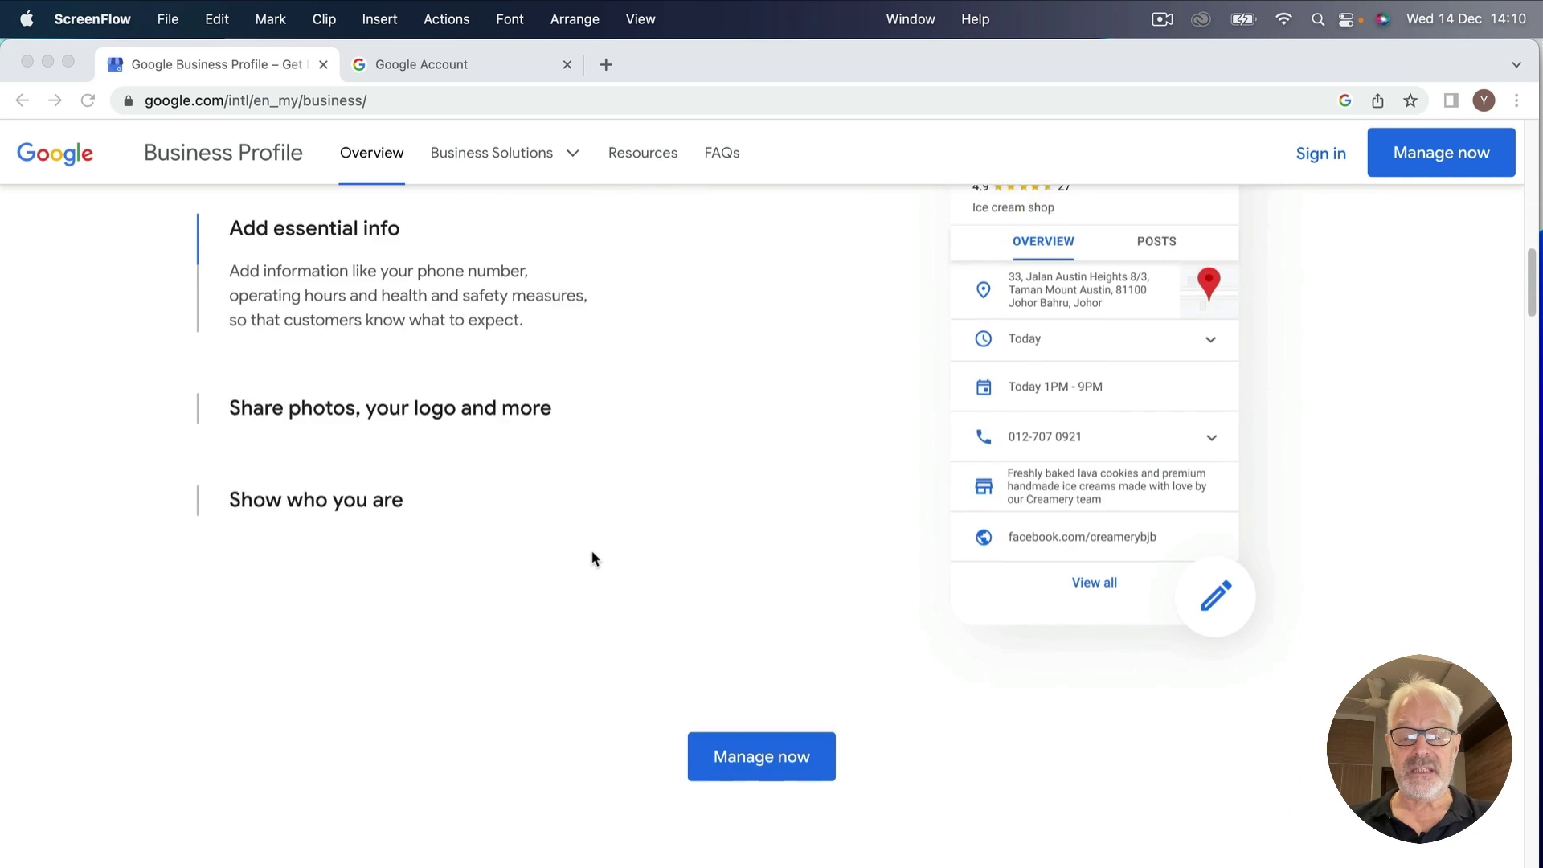
{"action": "scroll", "coordinate": [592, 555], "scroll_direction": "down", "scroll_amount": 5}
{"action": "scroll", "coordinate": [592, 558], "scroll_direction": "down", "scroll_amount": 2}
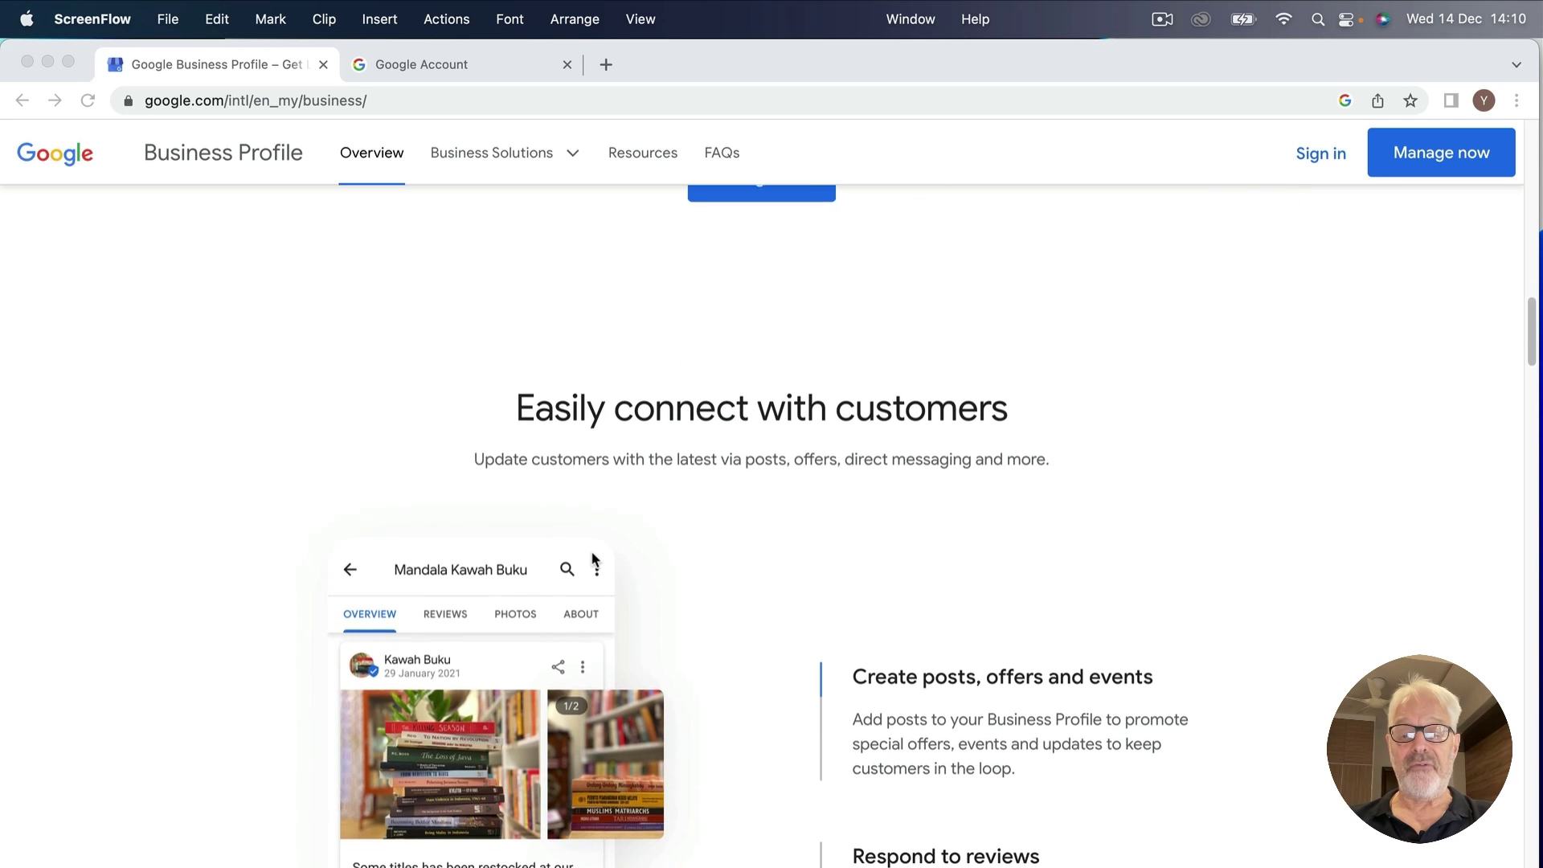
{"action": "scroll", "coordinate": [591, 553], "scroll_direction": "down", "scroll_amount": 8}
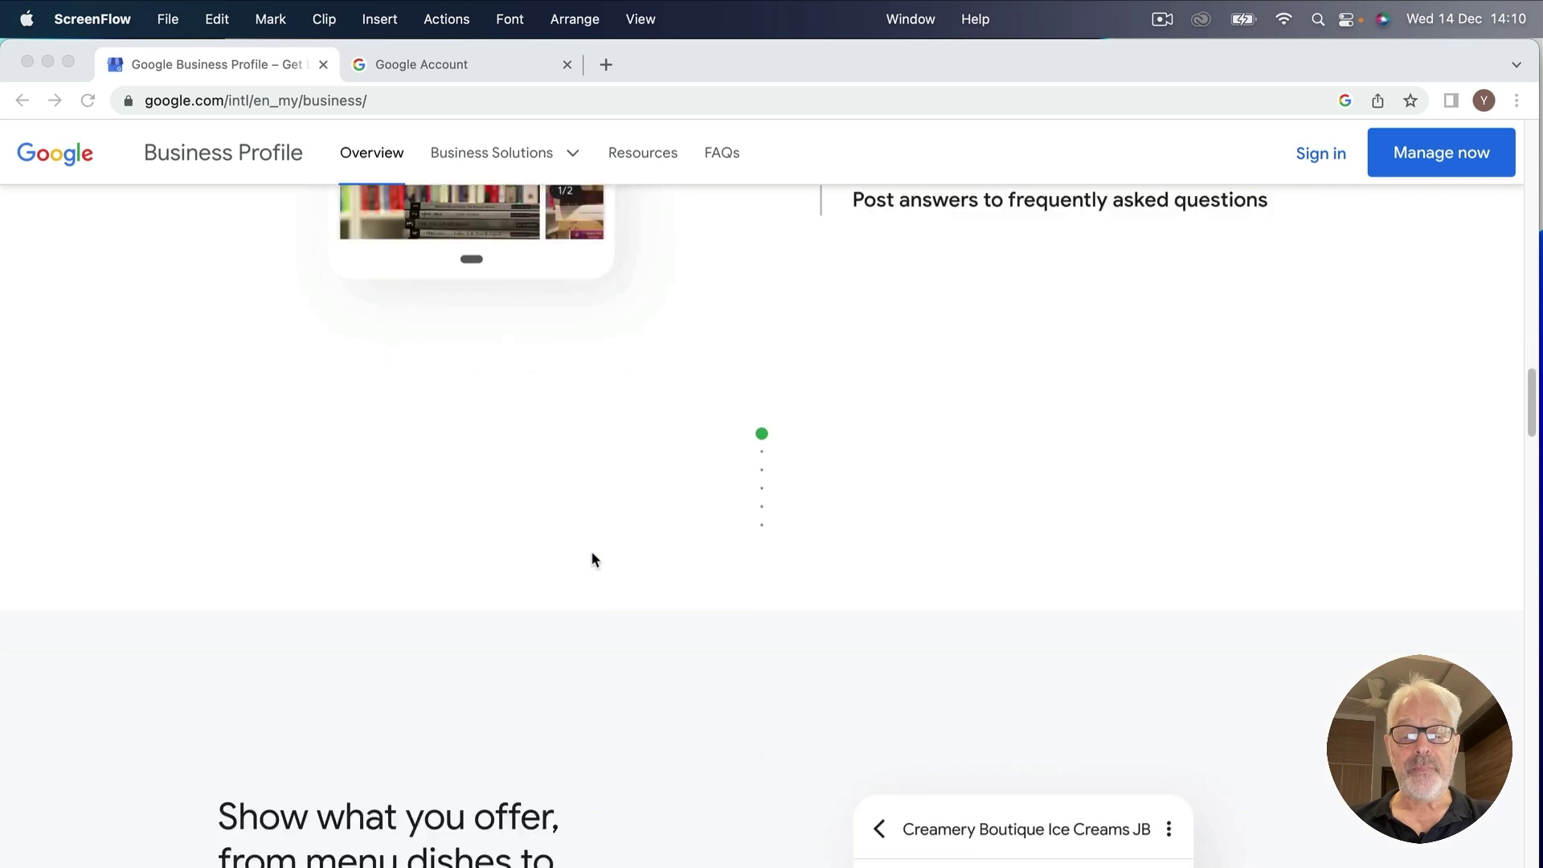
{"action": "scroll", "coordinate": [592, 558], "scroll_direction": "down", "scroll_amount": 15}
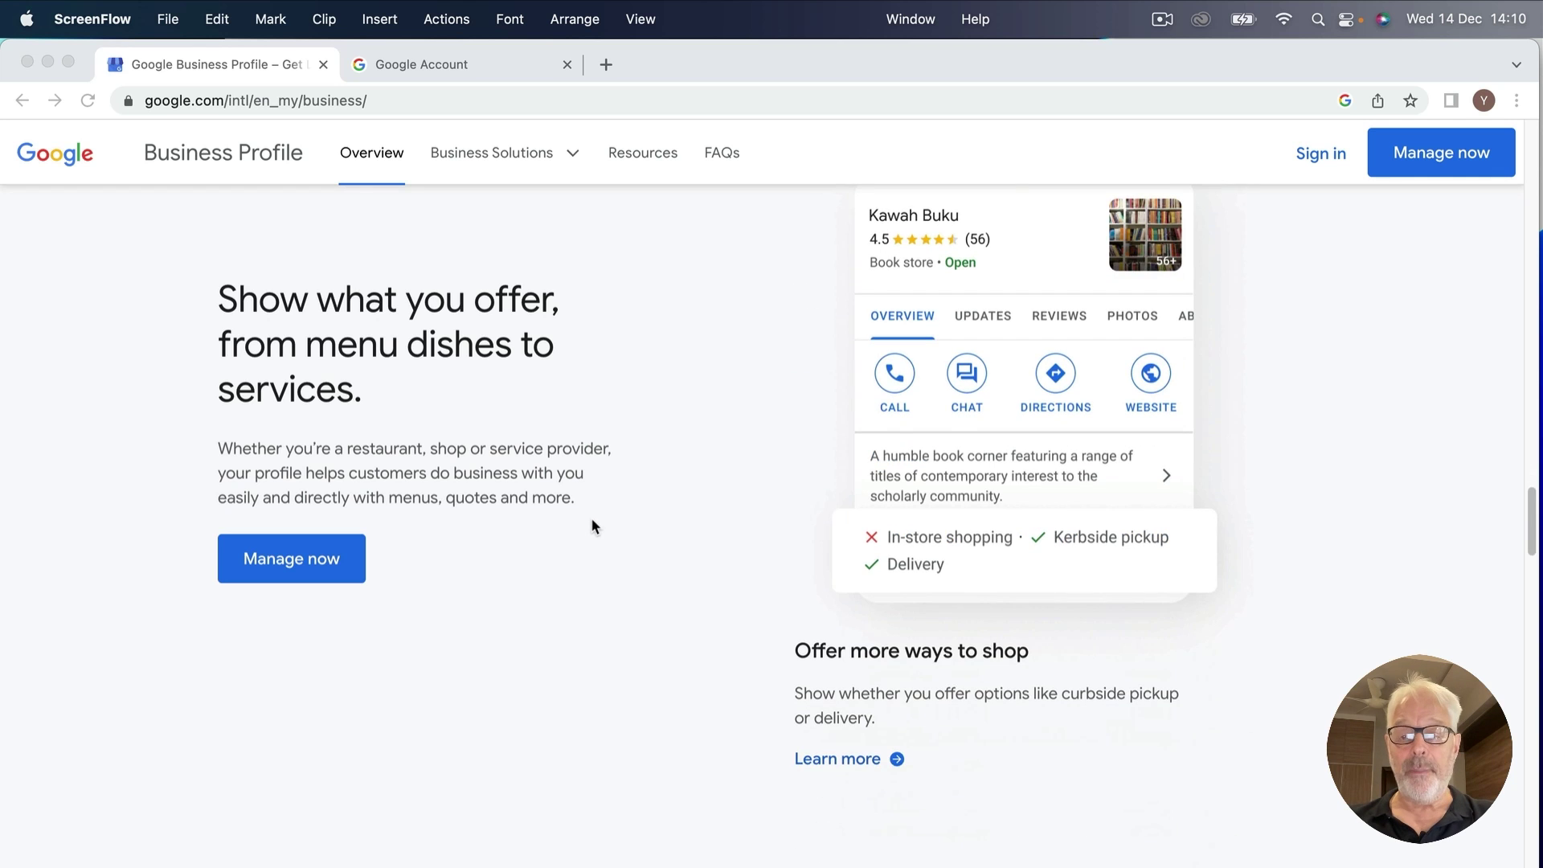
{"action": "scroll", "coordinate": [595, 523], "scroll_direction": "up", "scroll_amount": 12}
{"action": "scroll", "coordinate": [604, 539], "scroll_direction": "up", "scroll_amount": 15}
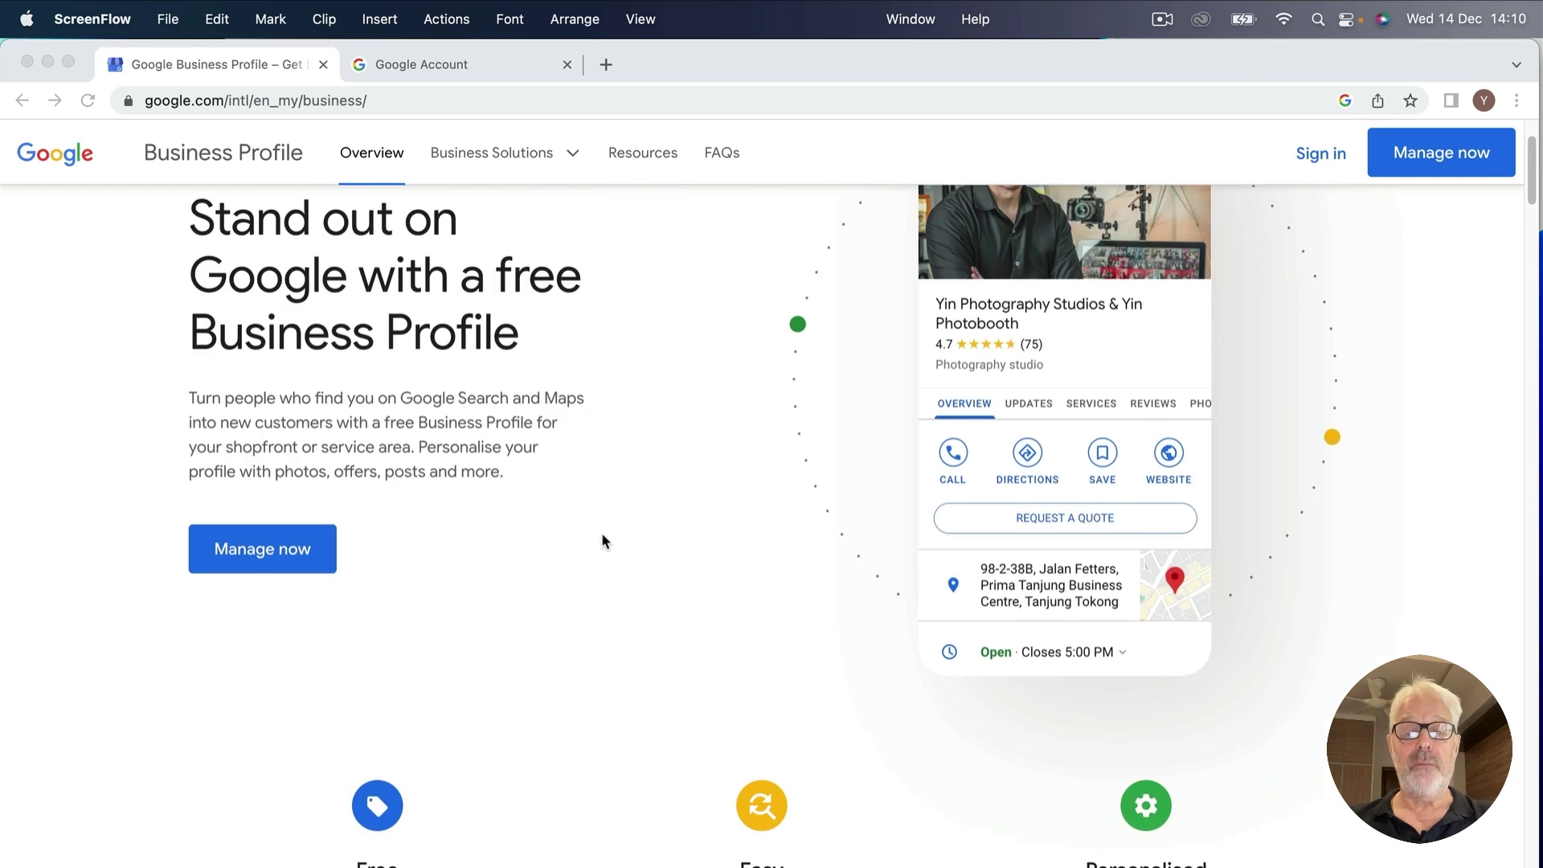
{"action": "scroll", "coordinate": [601, 537], "scroll_direction": "up", "scroll_amount": 2}
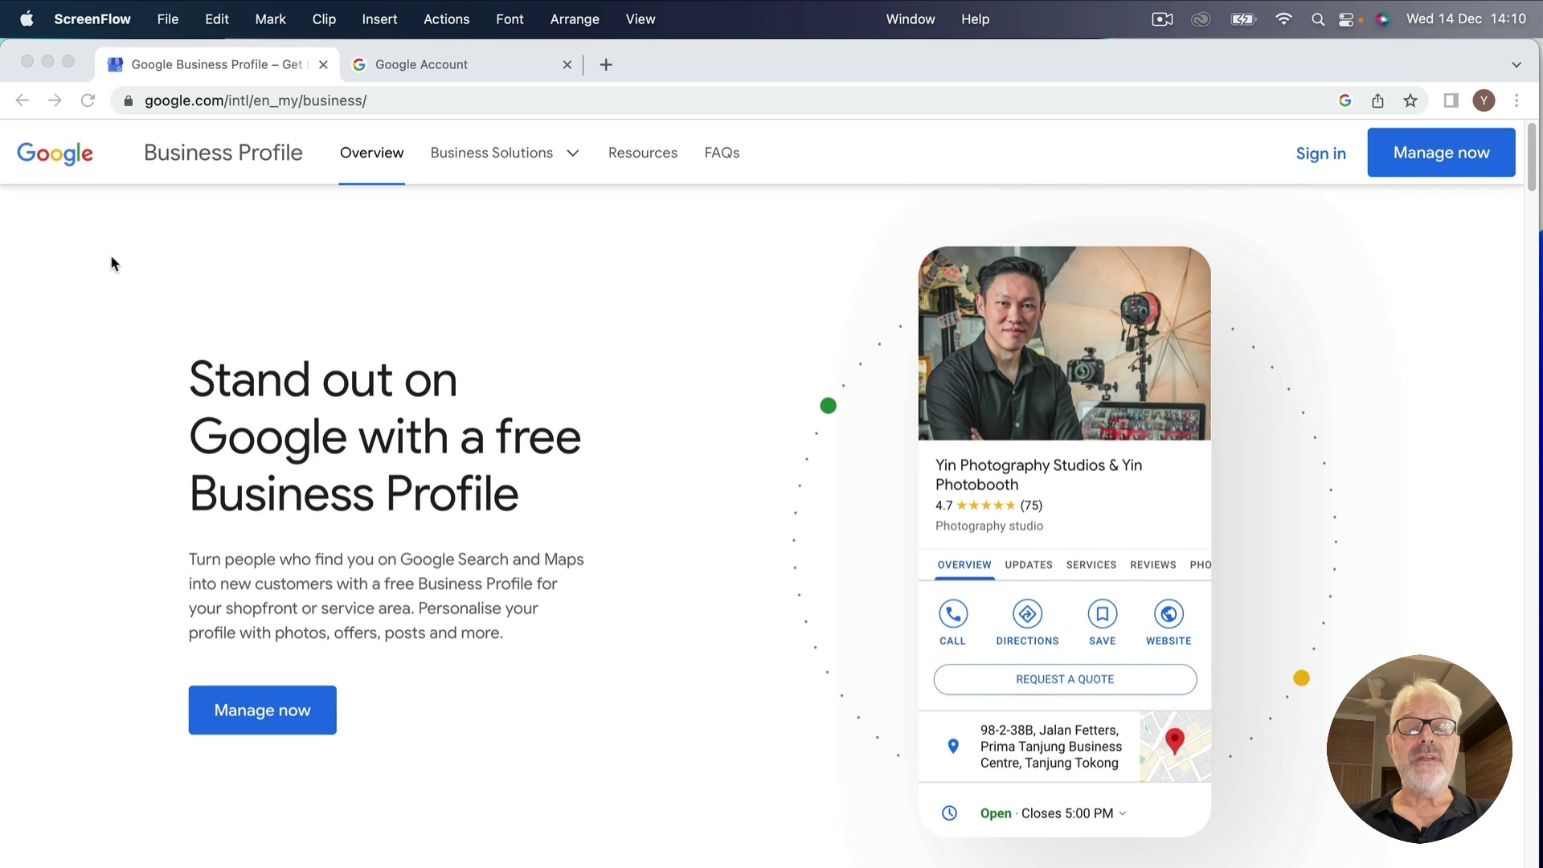
Replace the Google Account tab with Google Maps via a 'google maps' web search.
{"action": "left_click", "coordinate": [475, 60]}
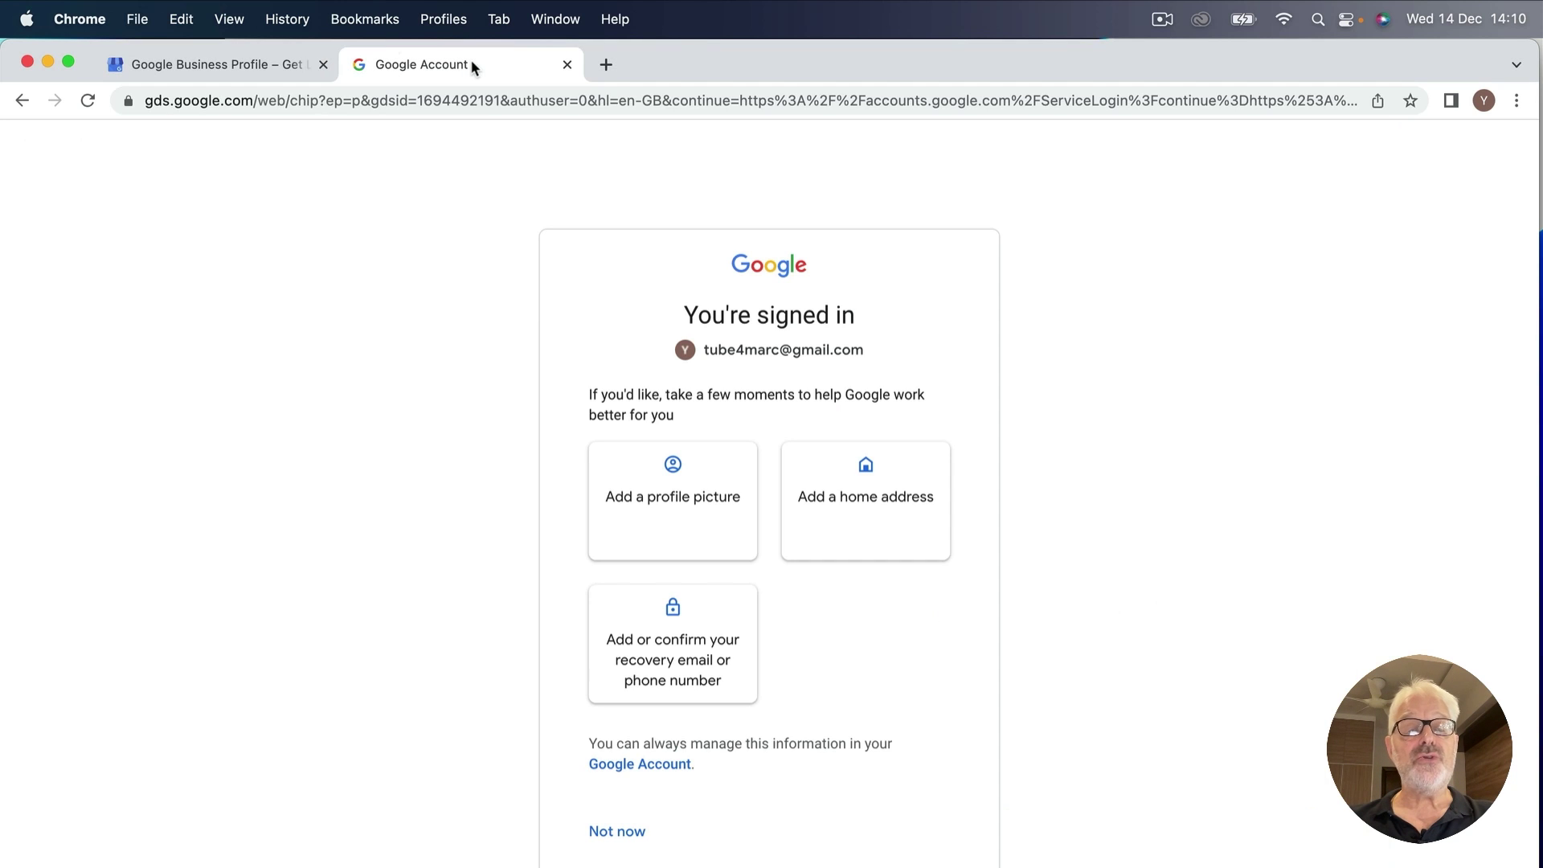
{"action": "left_click", "coordinate": [211, 102]}
{"action": "type", "text": "google maps"}
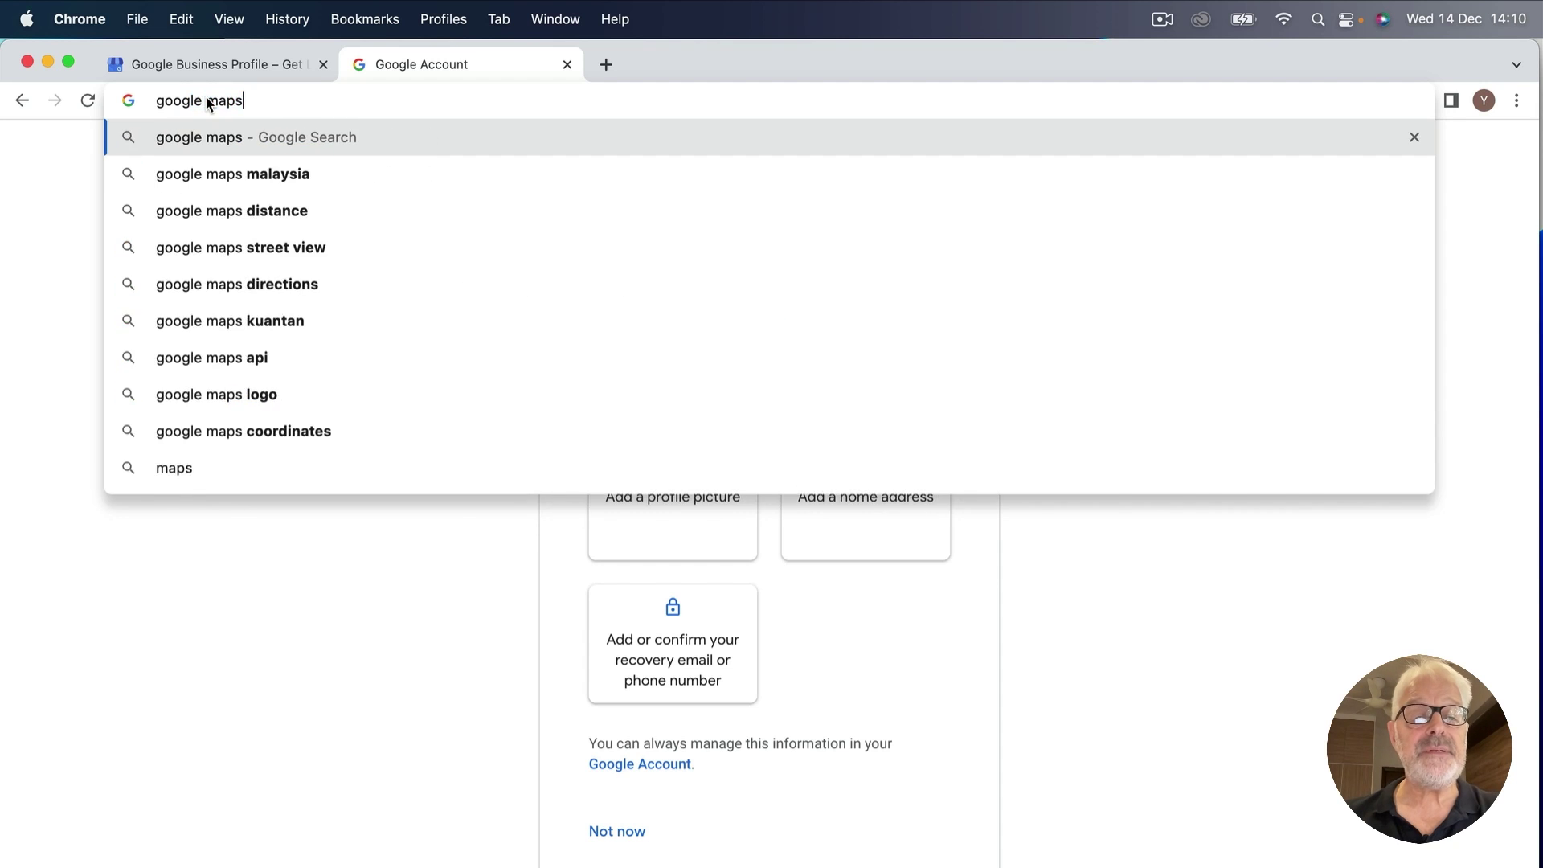
{"action": "key", "text": "Return"}
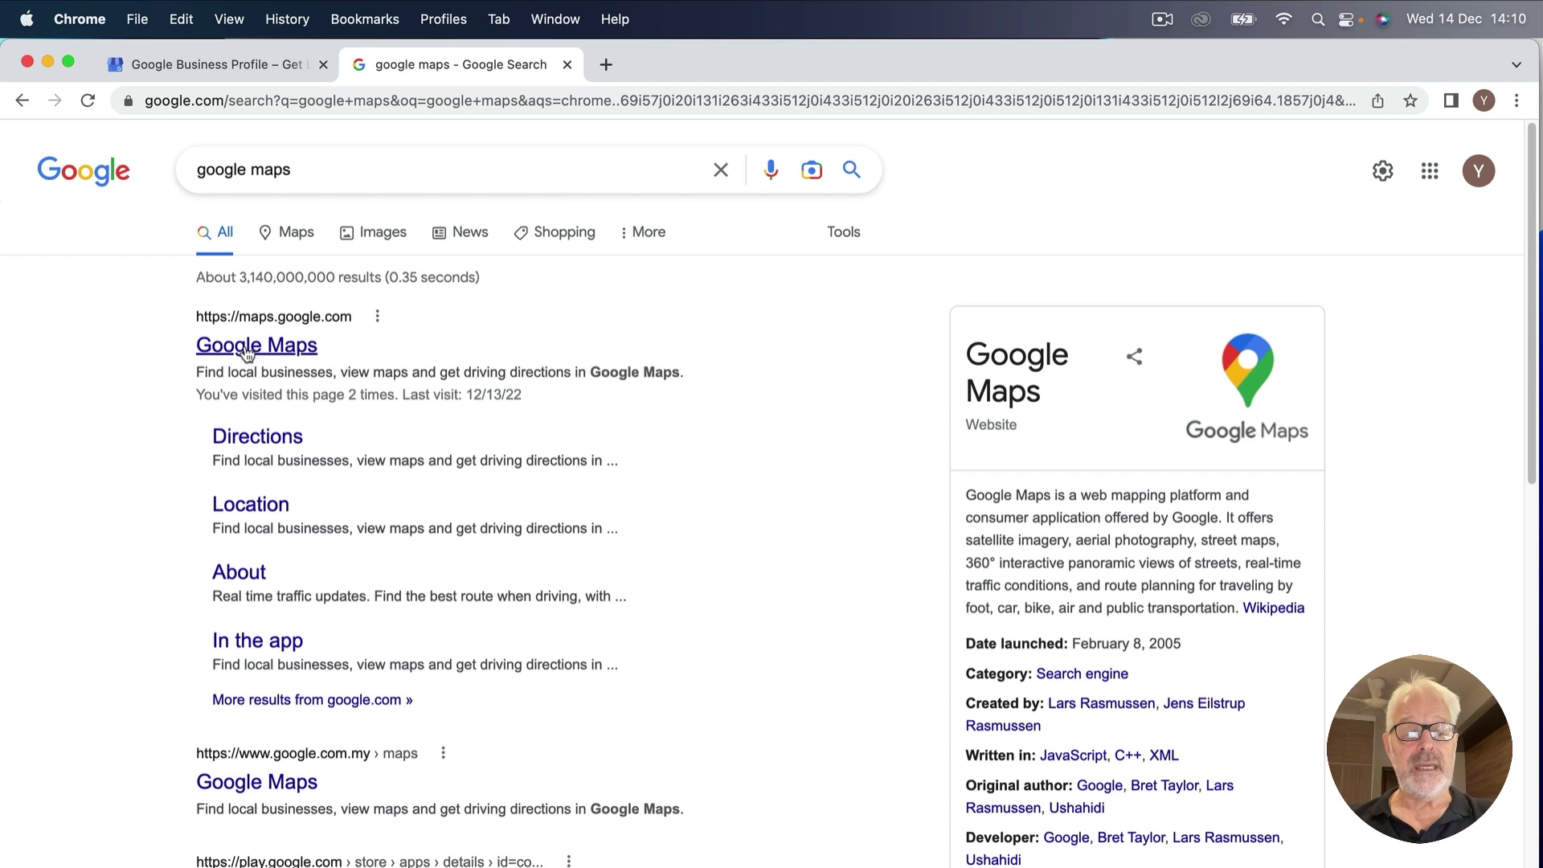
{"action": "left_click", "coordinate": [247, 350]}
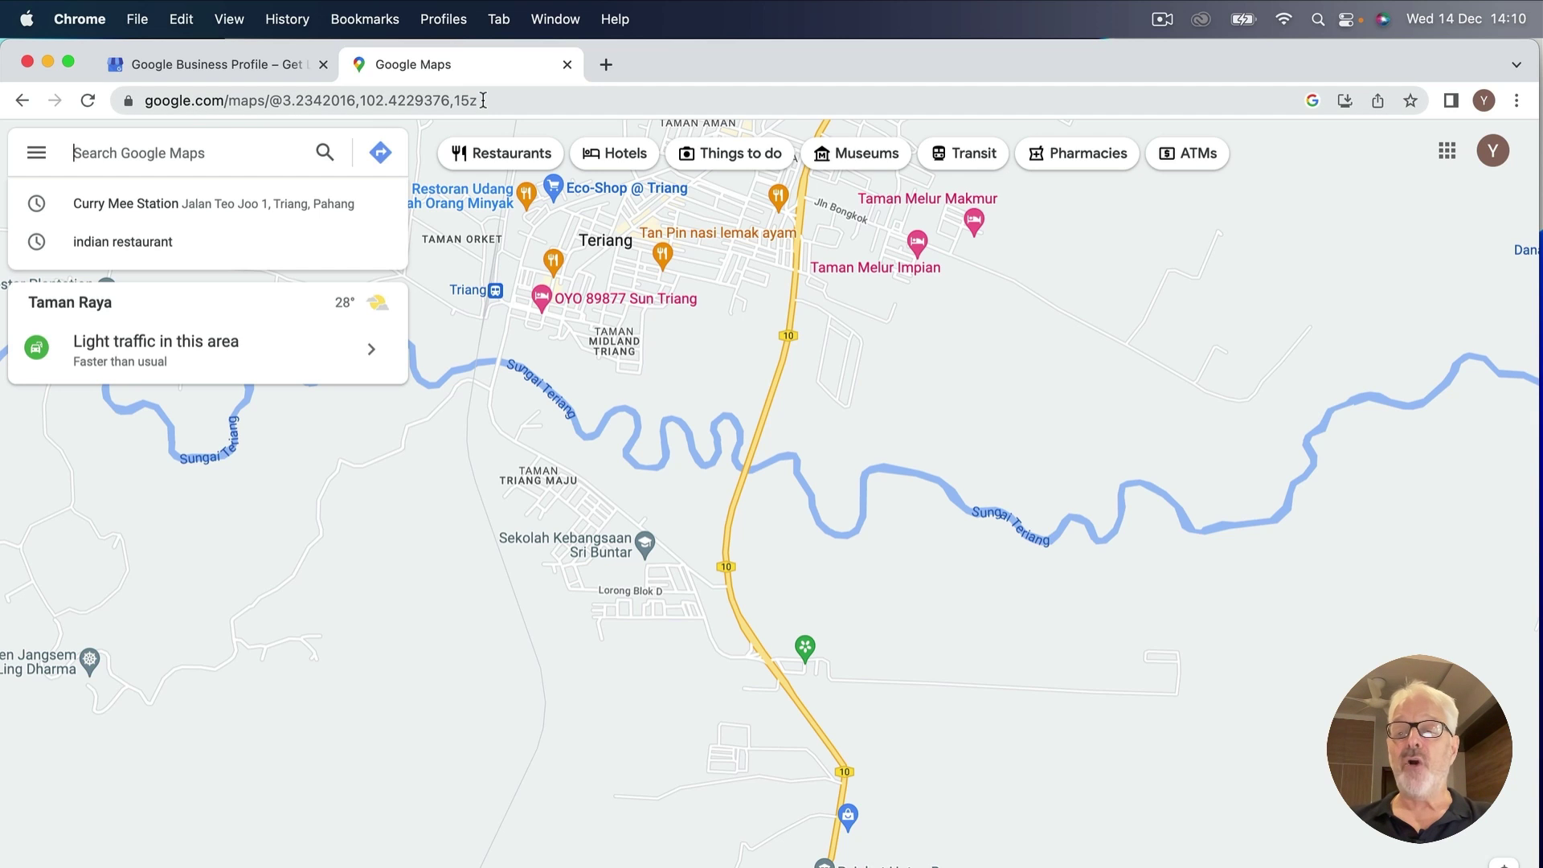
{"action": "left_click_drag", "start_coordinate": [483, 100], "coordinate": [142, 125]}
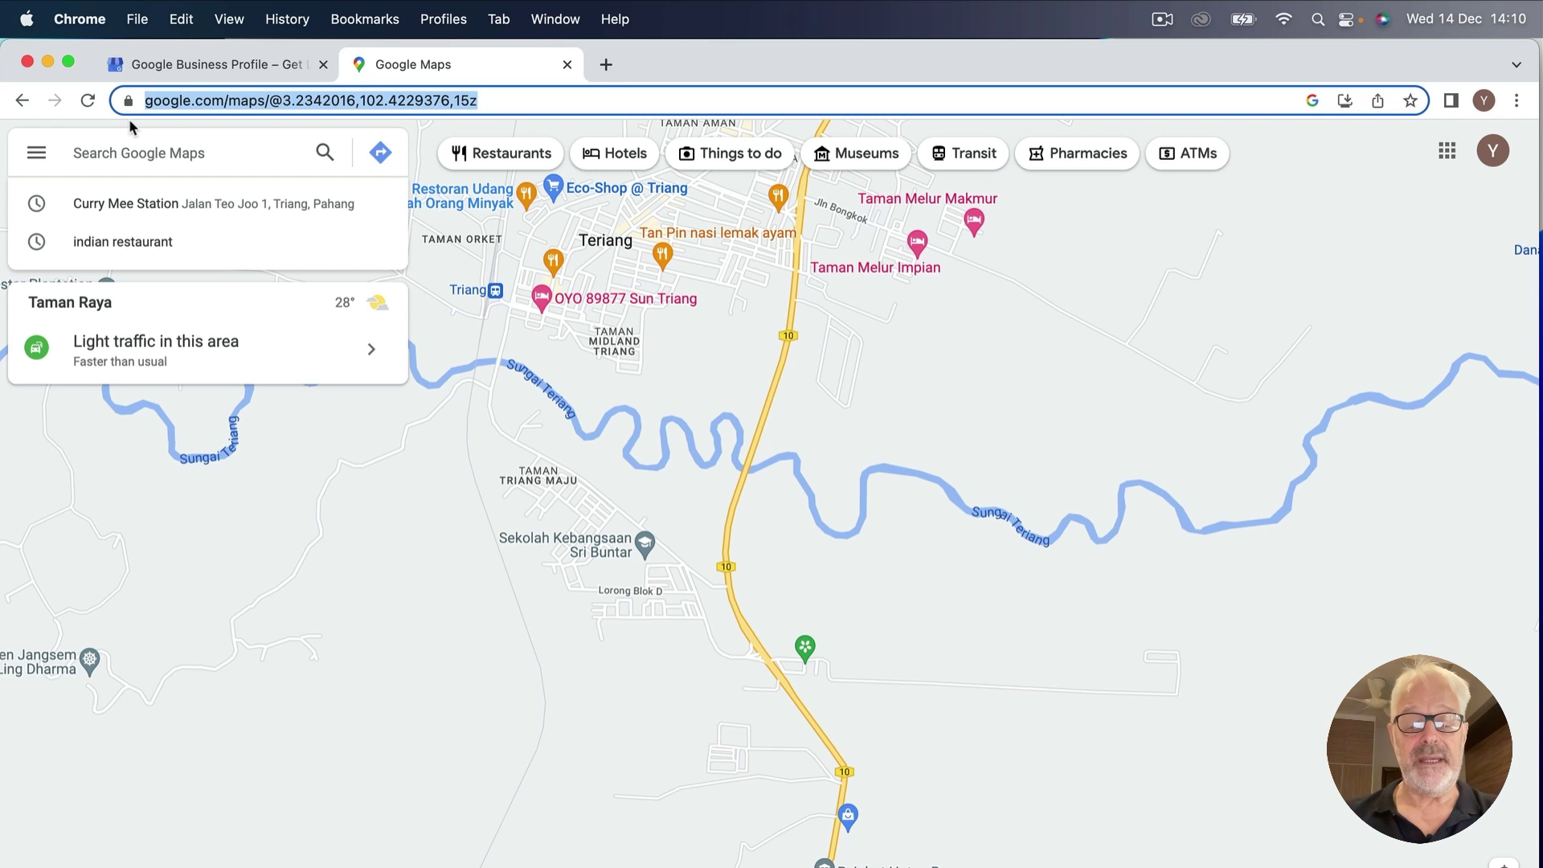
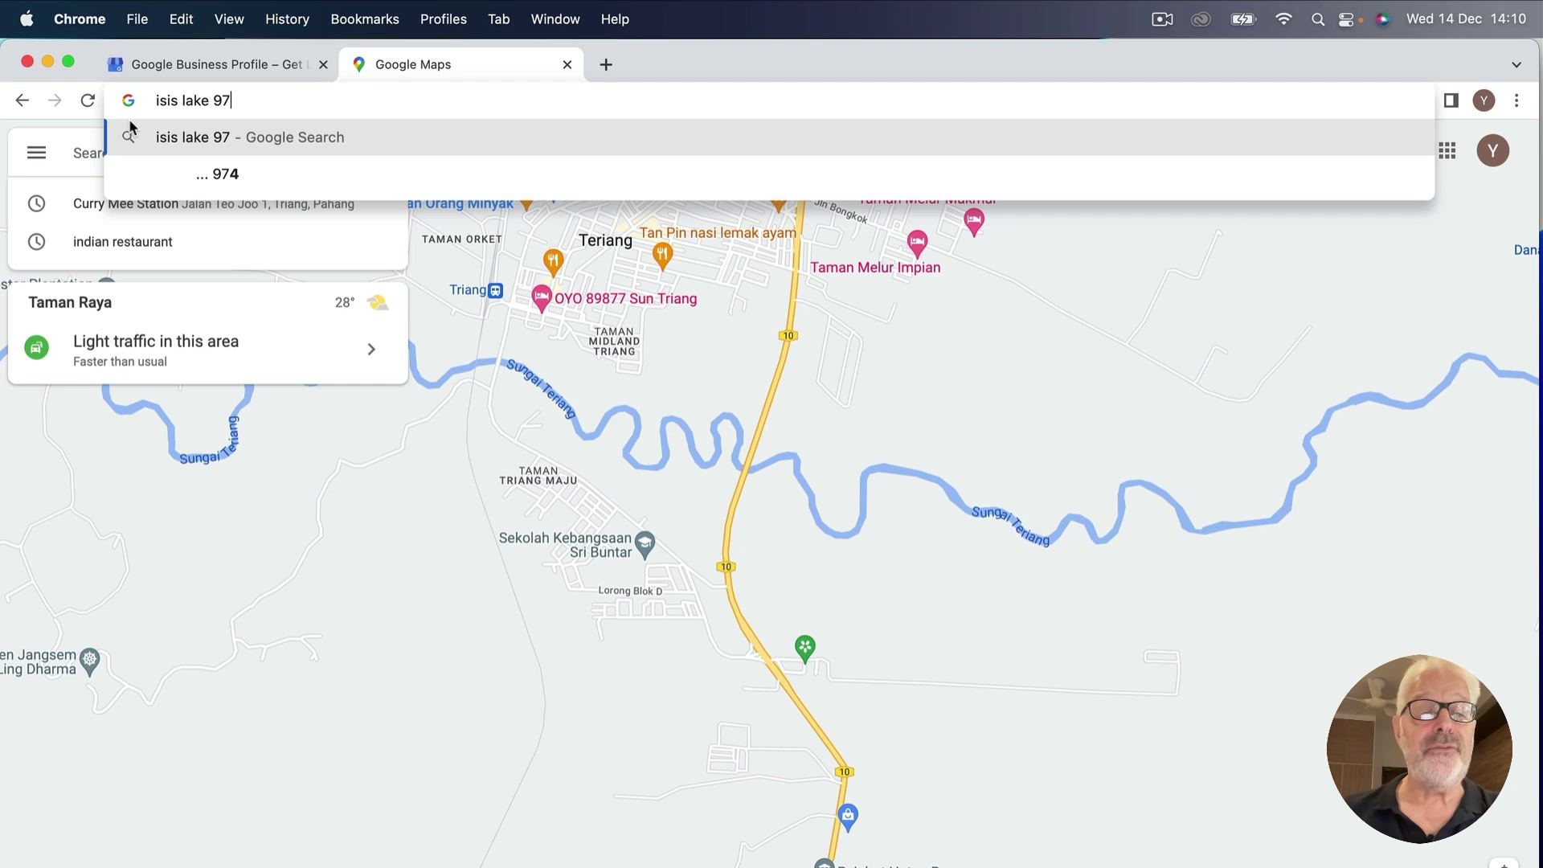
{"action": "key", "text": "Return"}
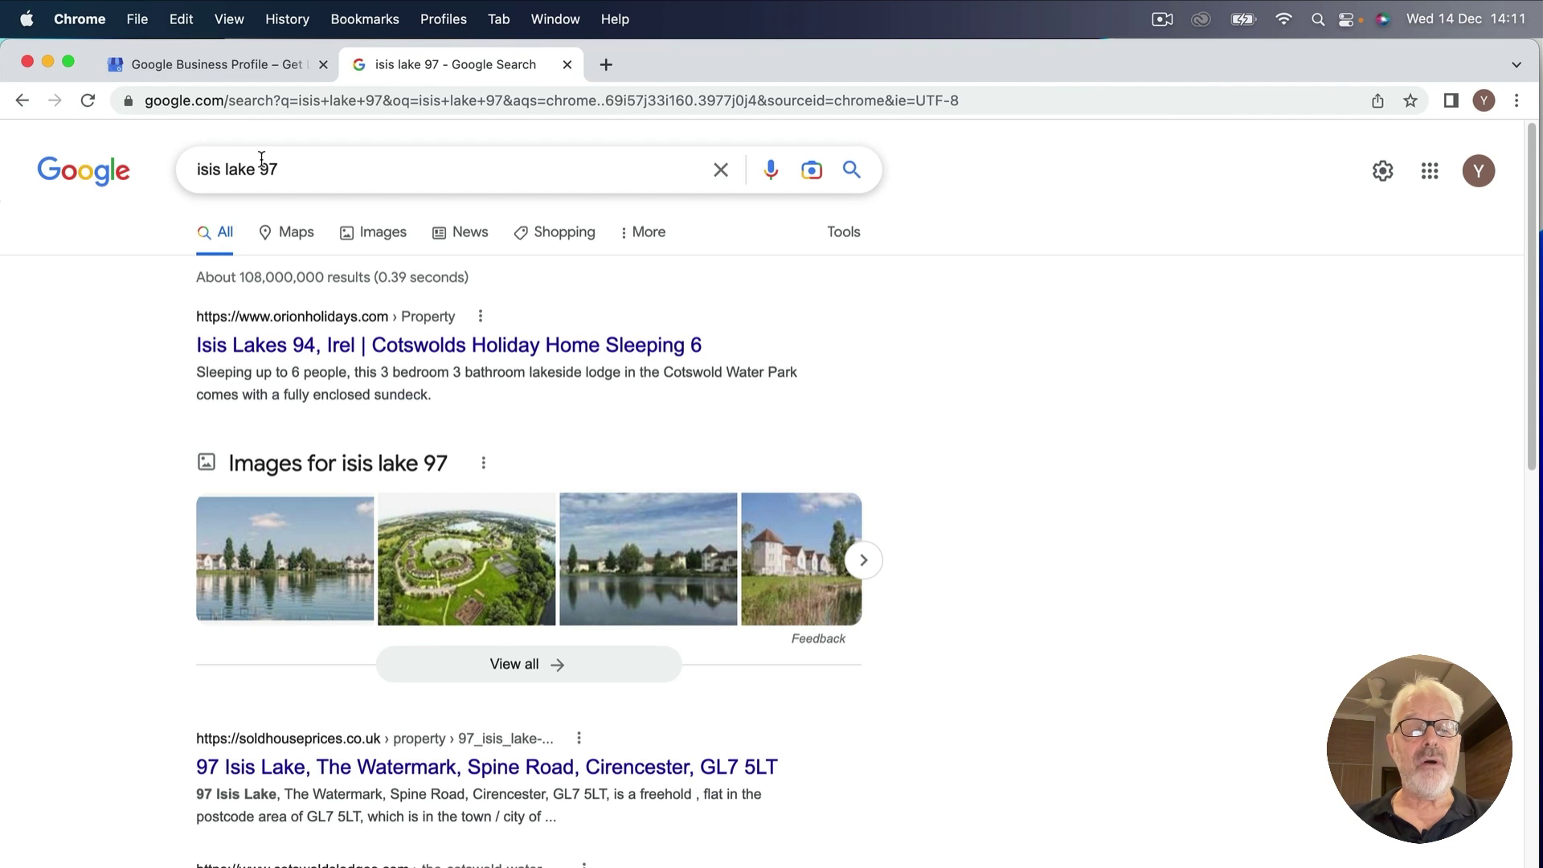
{"action": "left_click", "coordinate": [284, 169]}
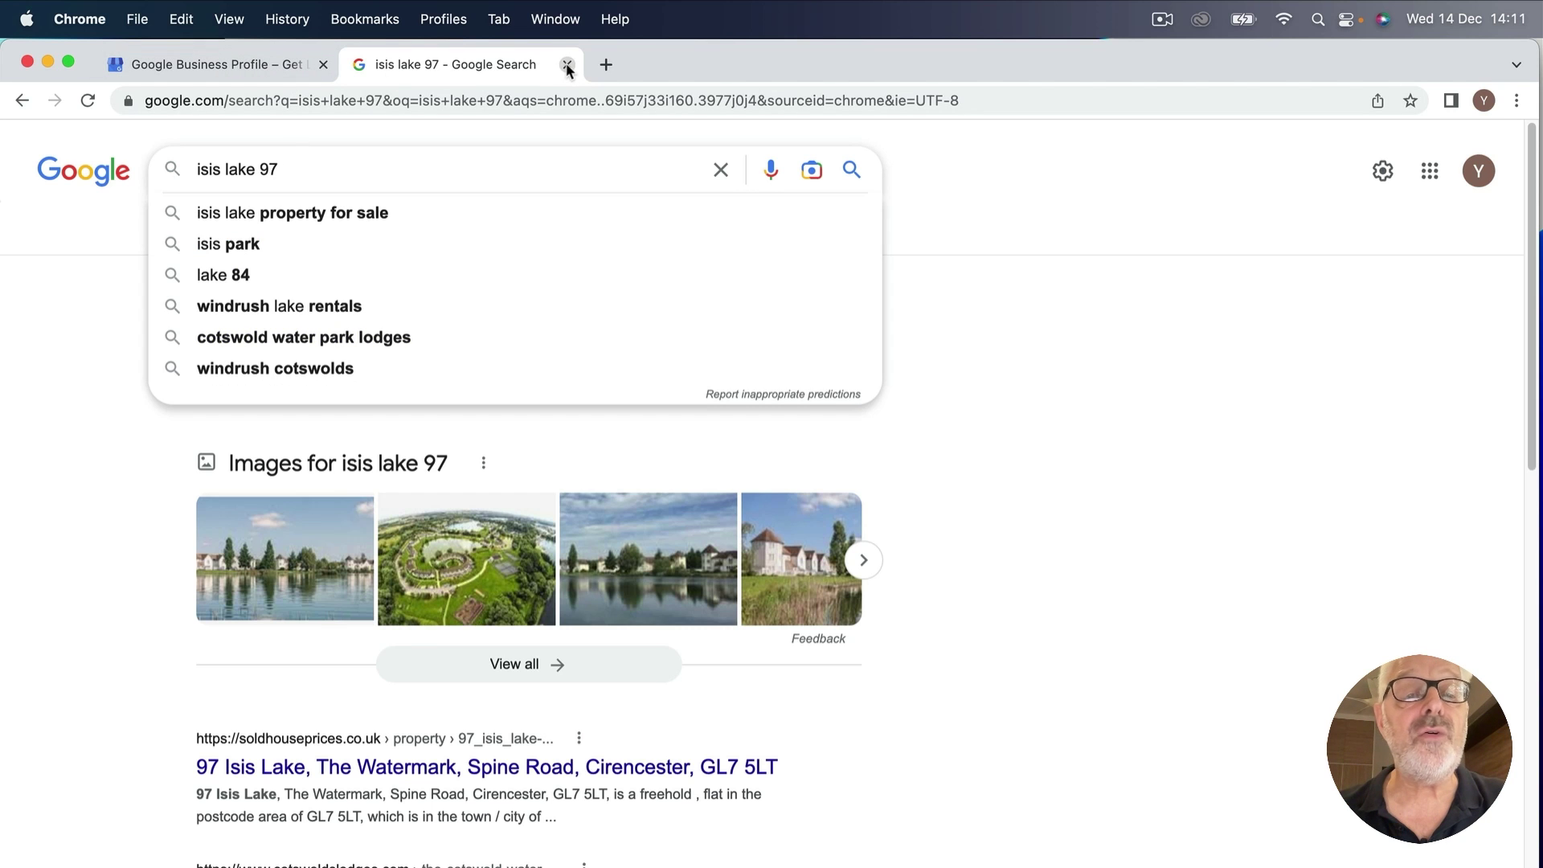
{"action": "left_click", "coordinate": [23, 101]}
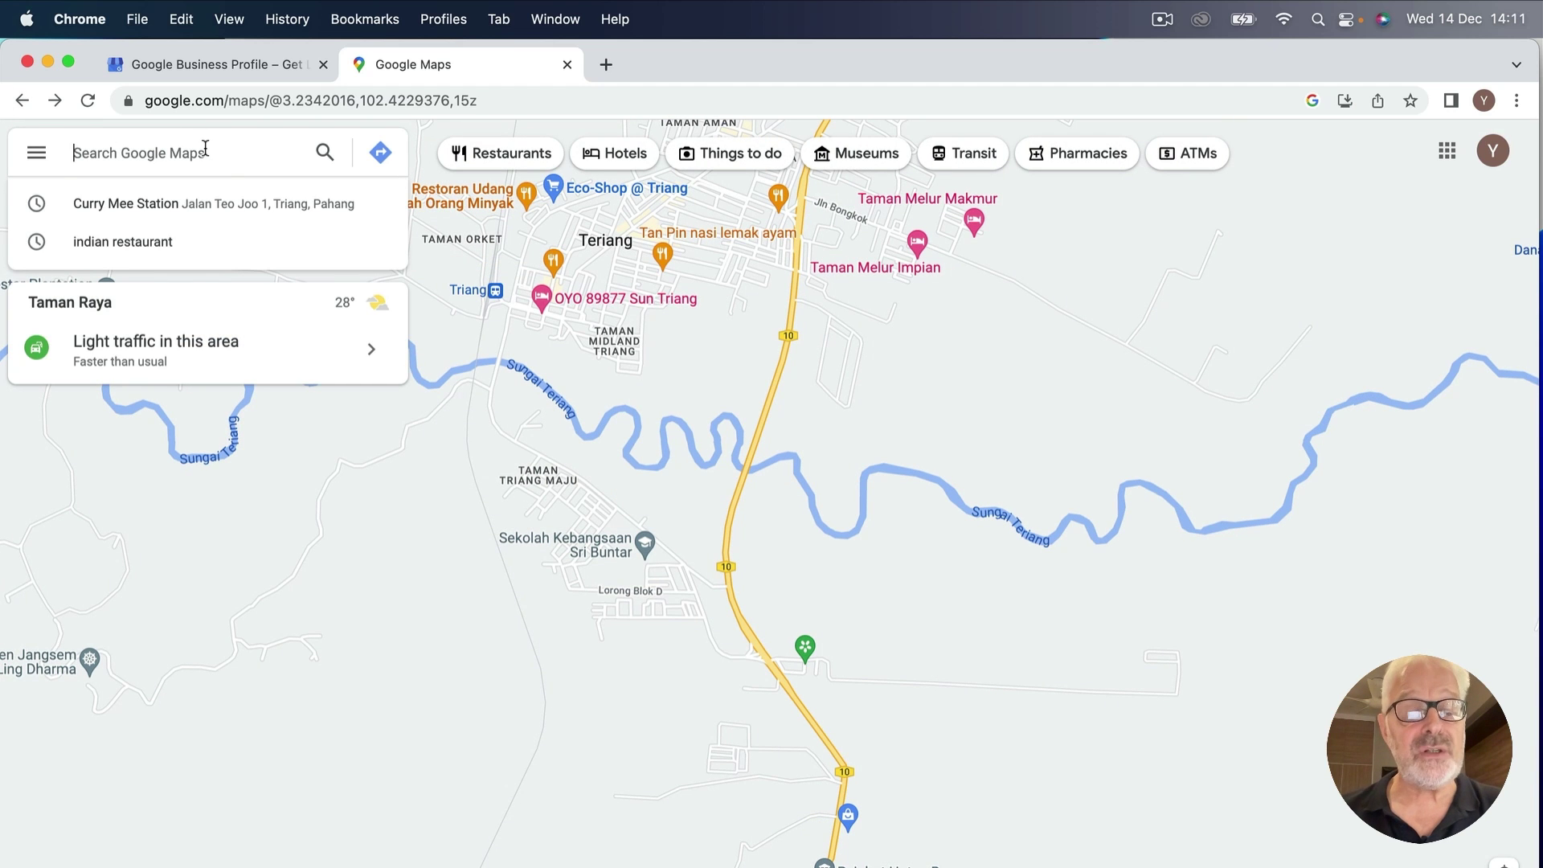
Search Maps for 'isis lake south cerney'.
{"action": "type", "text": "isis lajke"}
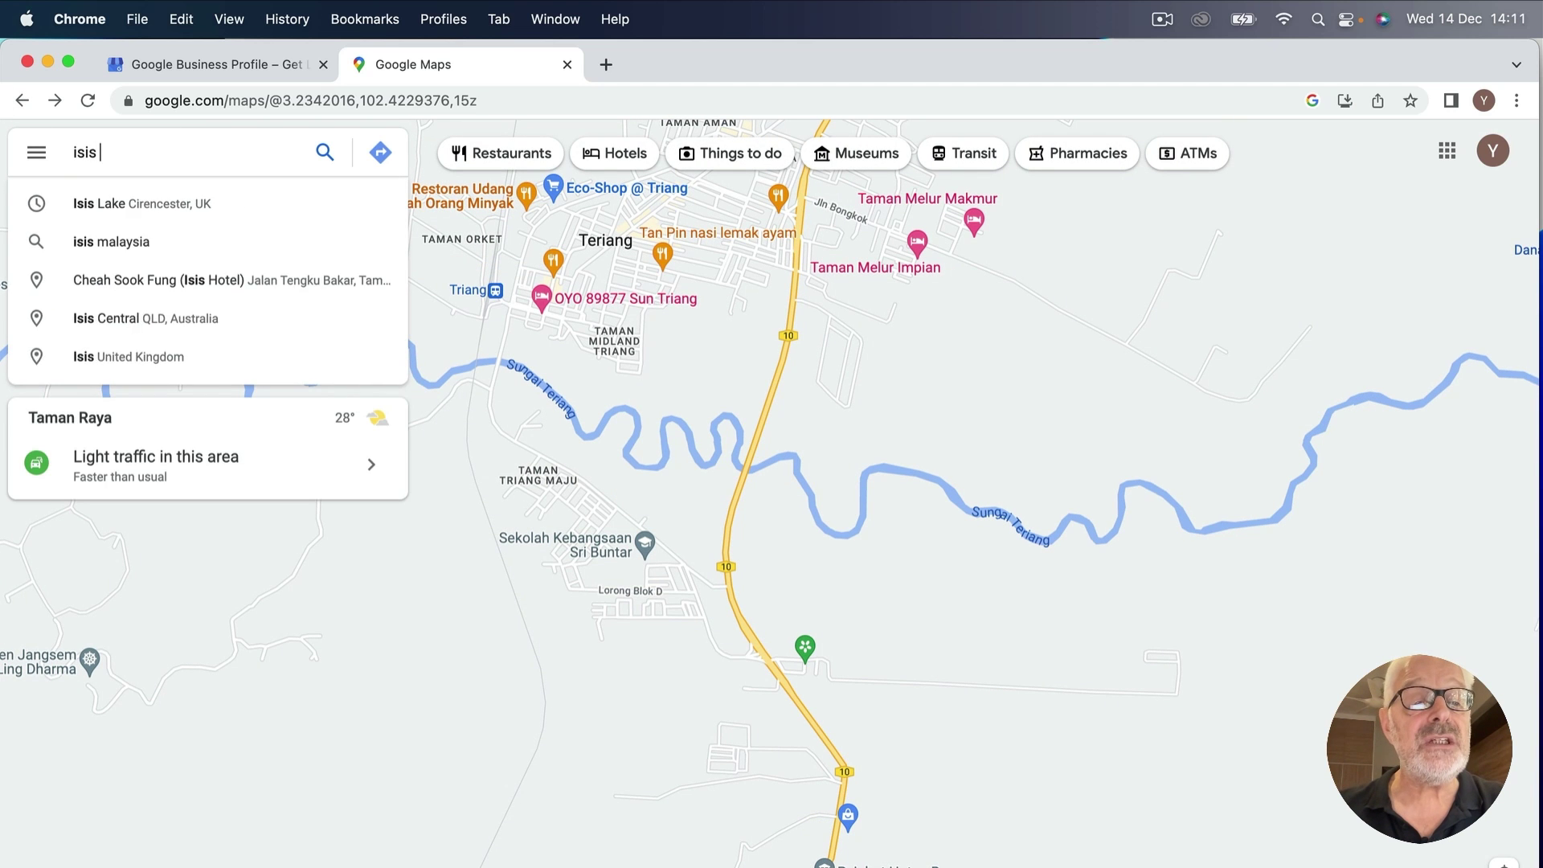
{"action": "key", "text": "BackSpace"}
{"action": "key", "text": "BackSpace"}
{"action": "type", "text": "ke"}
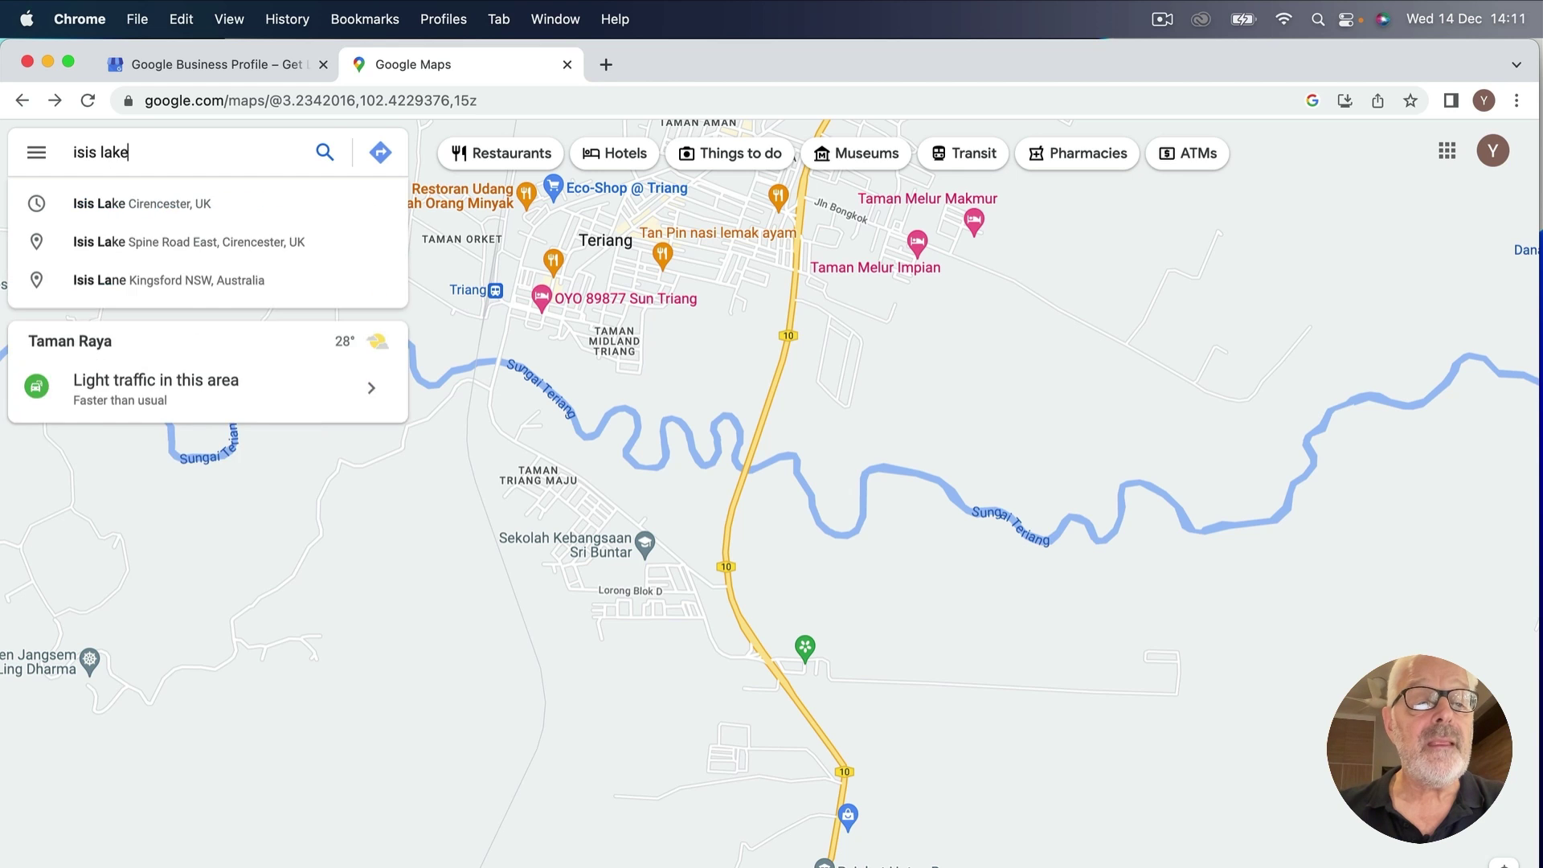
{"action": "type", "text": " south cerney"}
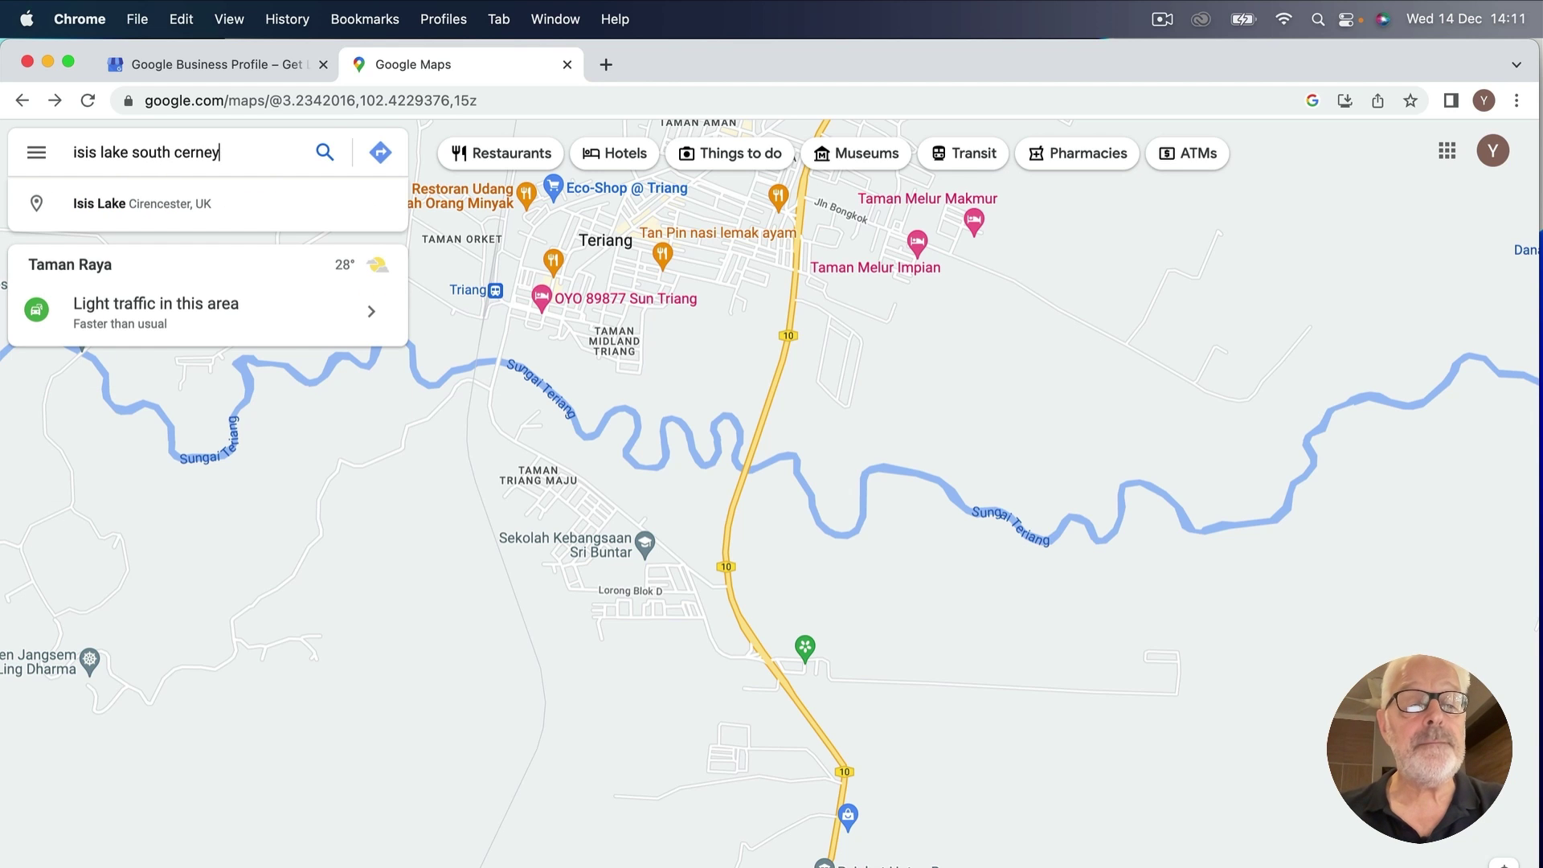
{"action": "key", "text": "Return"}
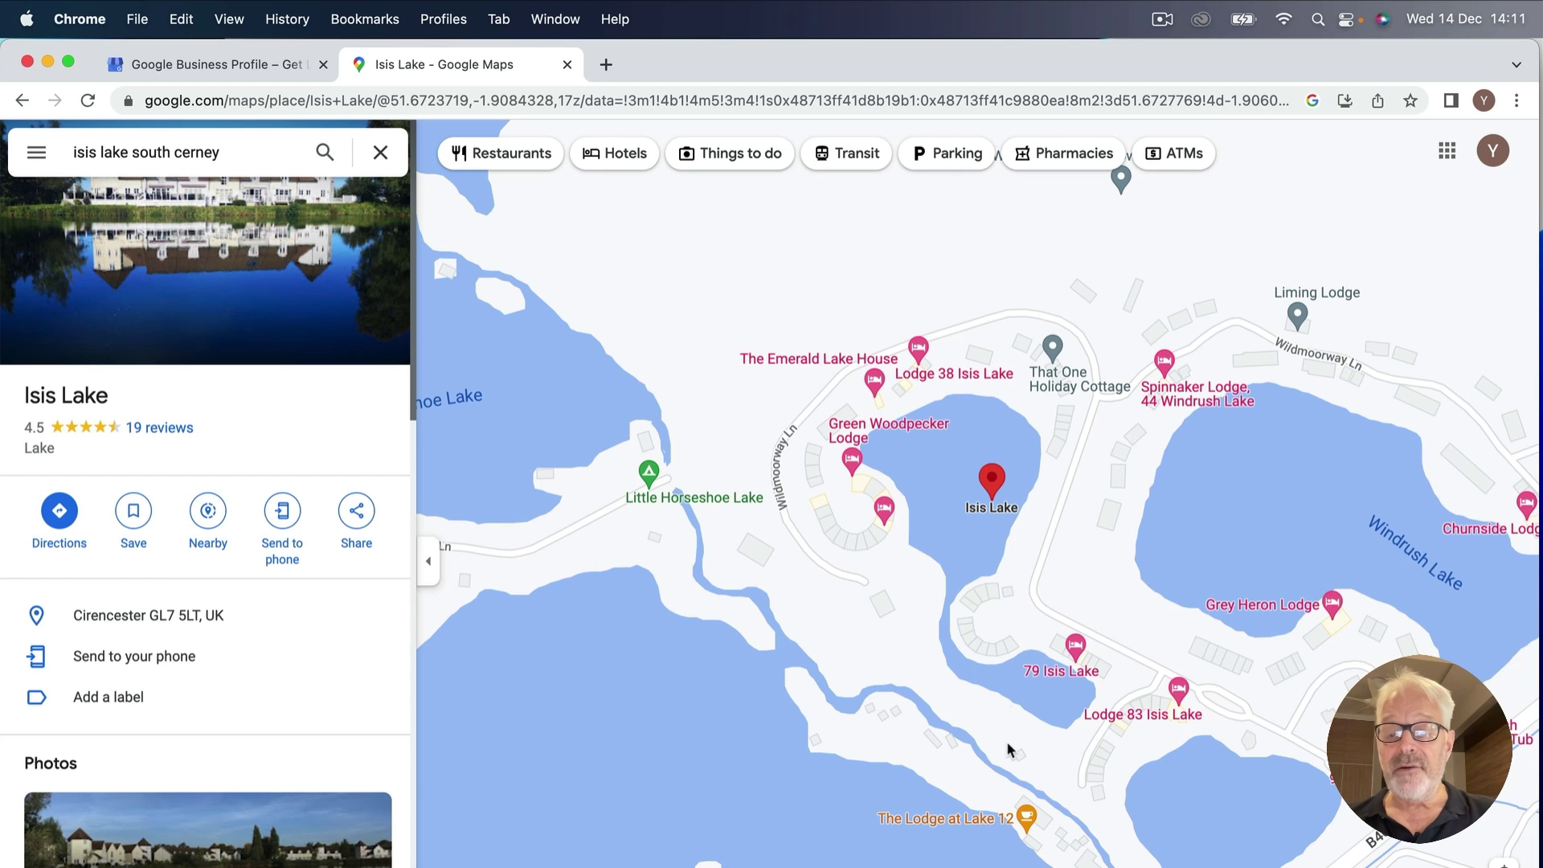
Zoom in near the lakeside lodges and add a new business at the empty plot.
{"action": "scroll", "coordinate": [1005, 707], "scroll_direction": "up", "scroll_amount": 5}
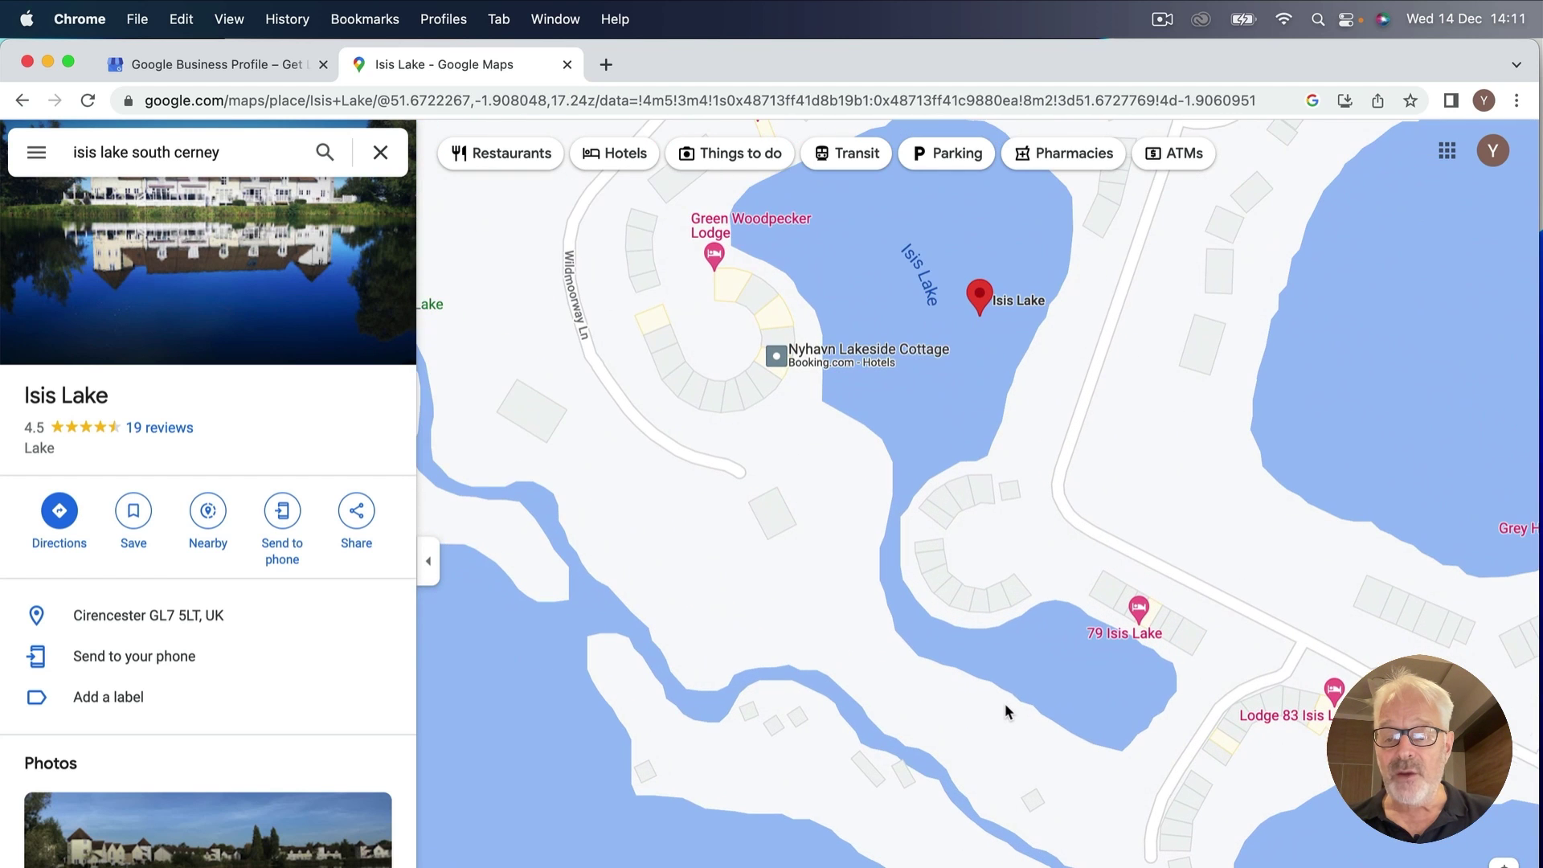
{"action": "left_click_drag", "start_coordinate": [1081, 780], "coordinate": [721, 563]}
{"action": "scroll", "coordinate": [721, 556], "scroll_direction": "up", "scroll_amount": 4}
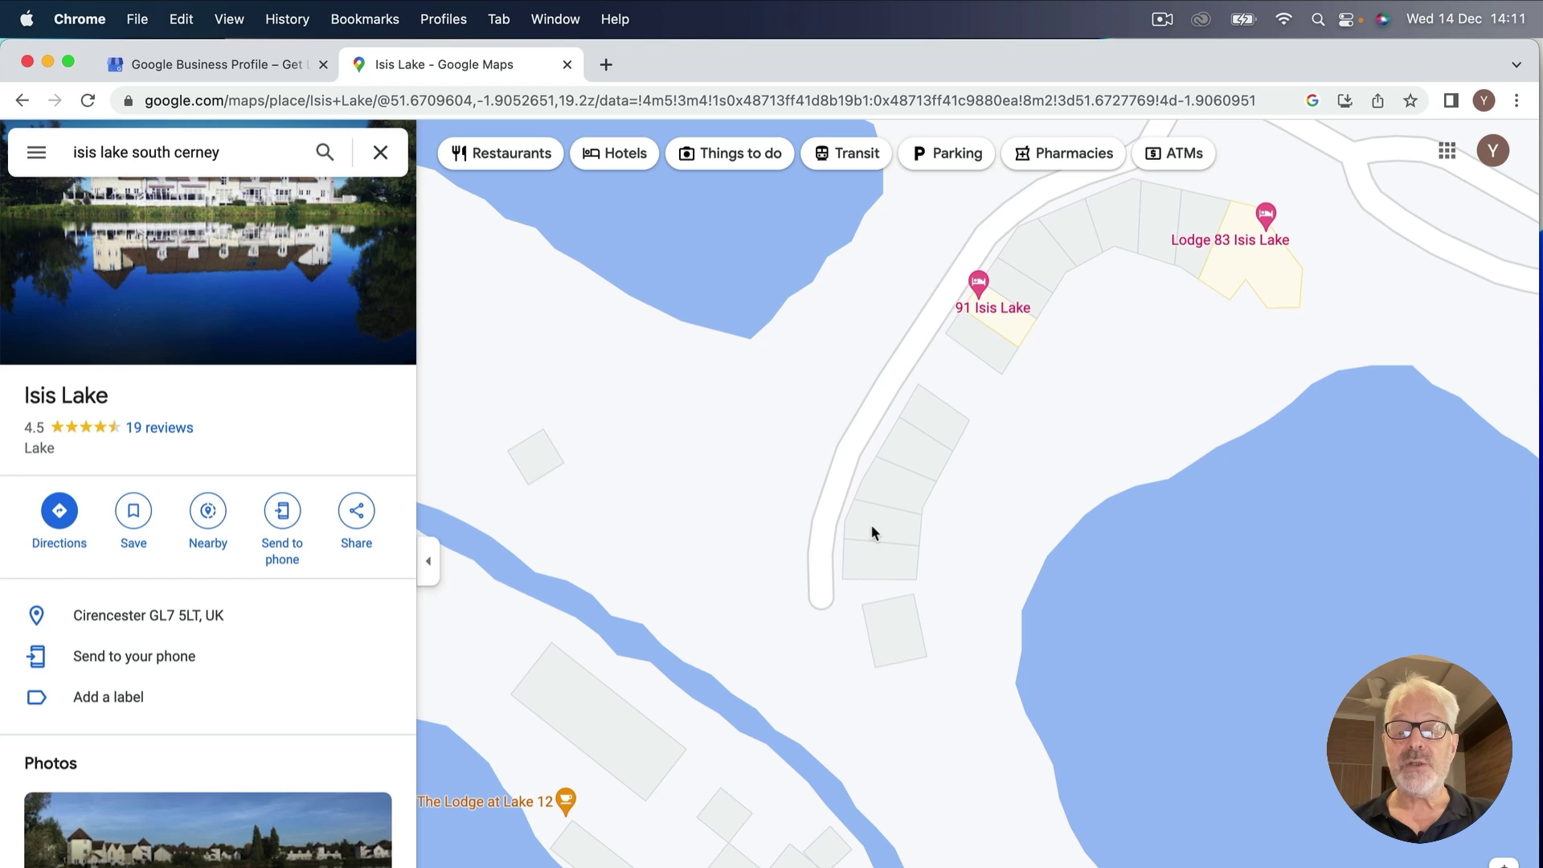
{"action": "mouse_move", "coordinate": [979, 293]}
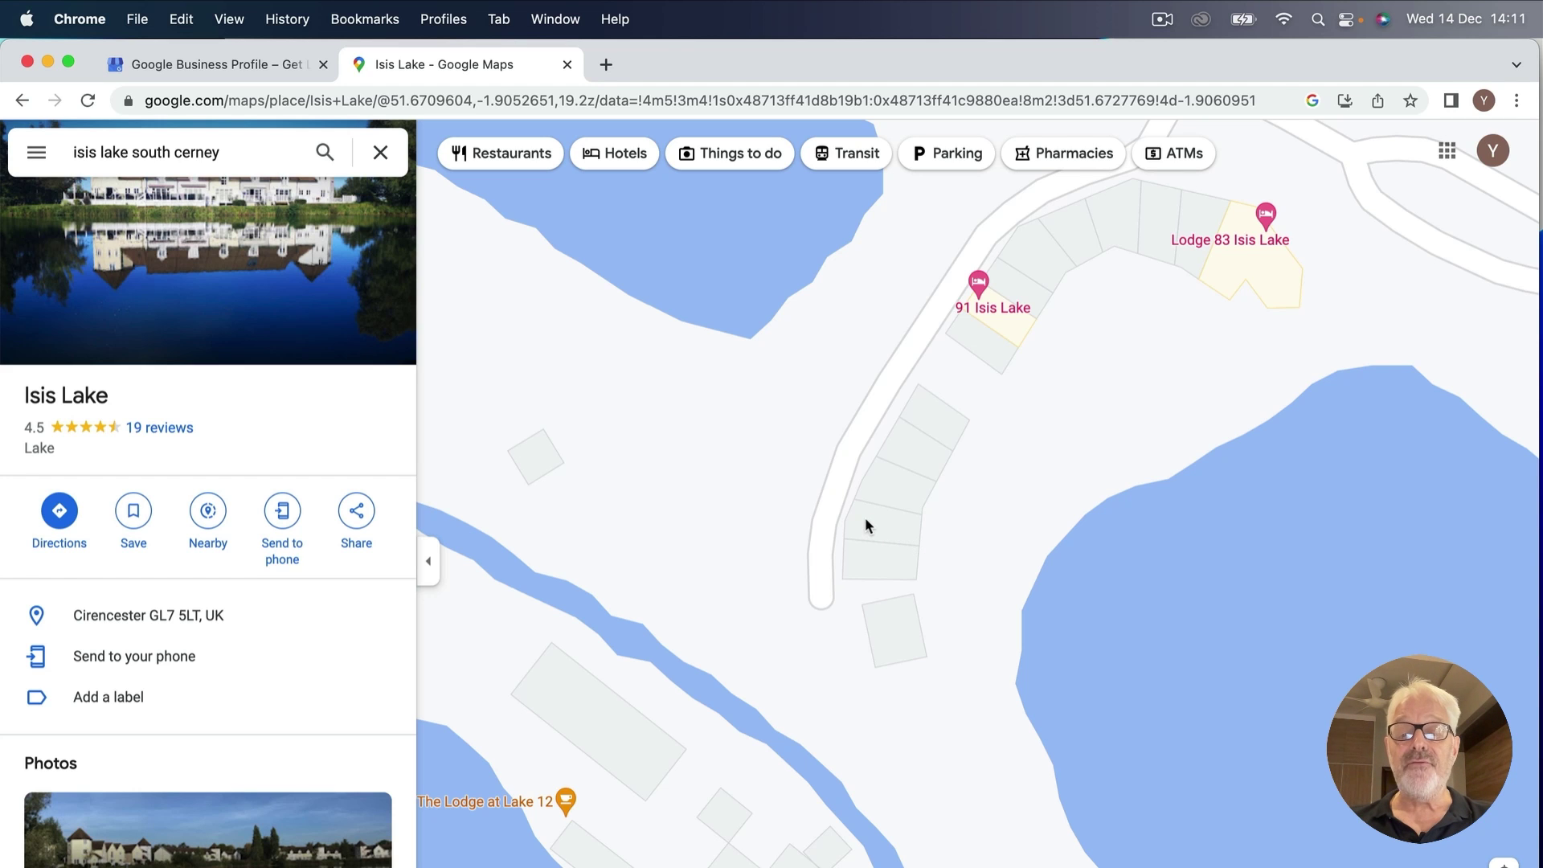
{"action": "right_click", "coordinate": [866, 526]}
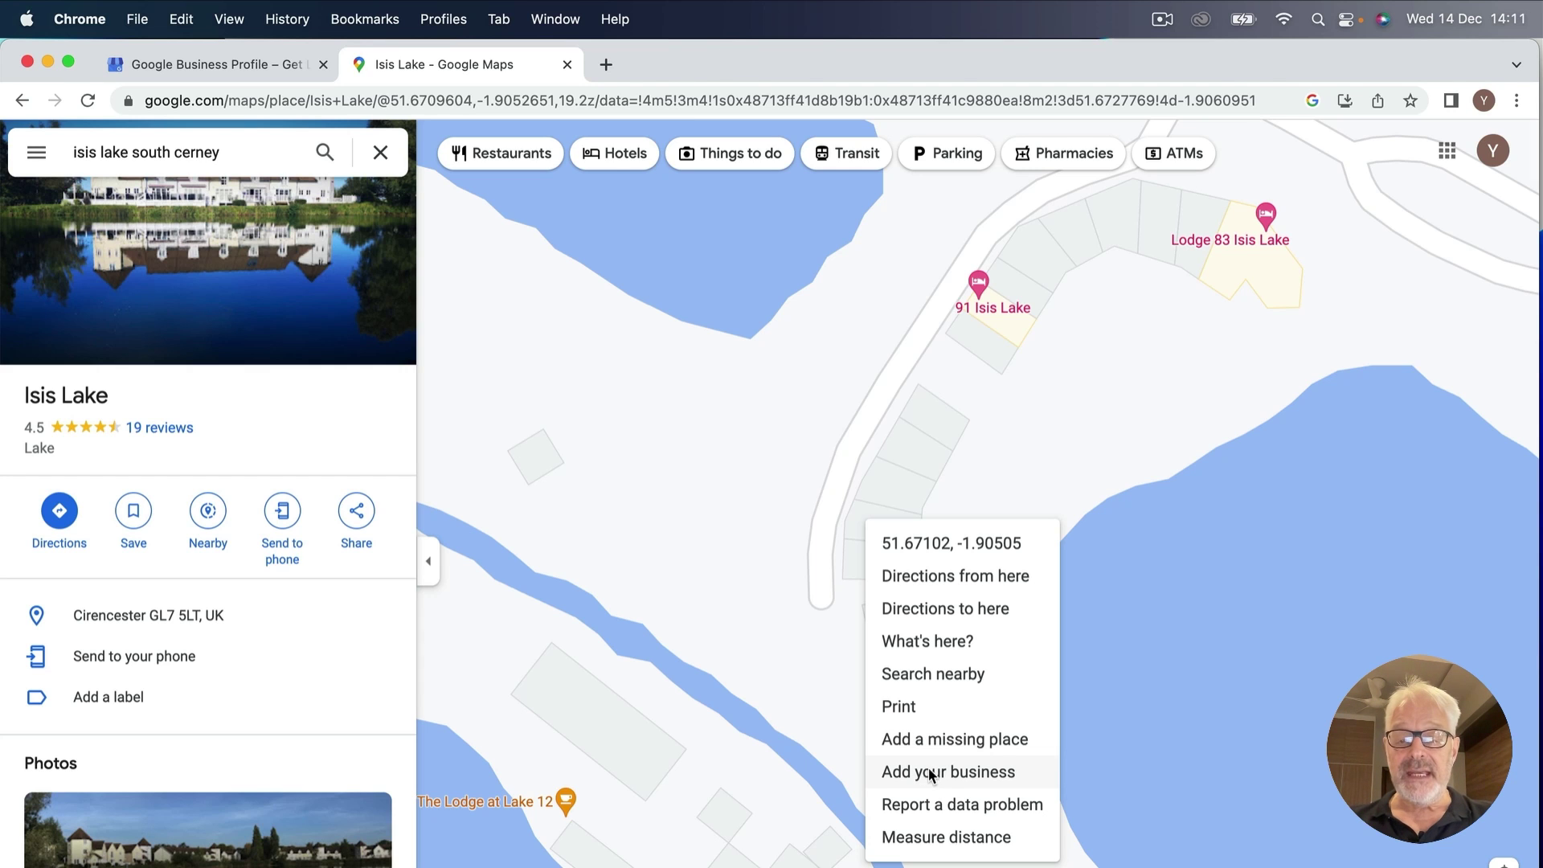
{"action": "left_click", "coordinate": [931, 774]}
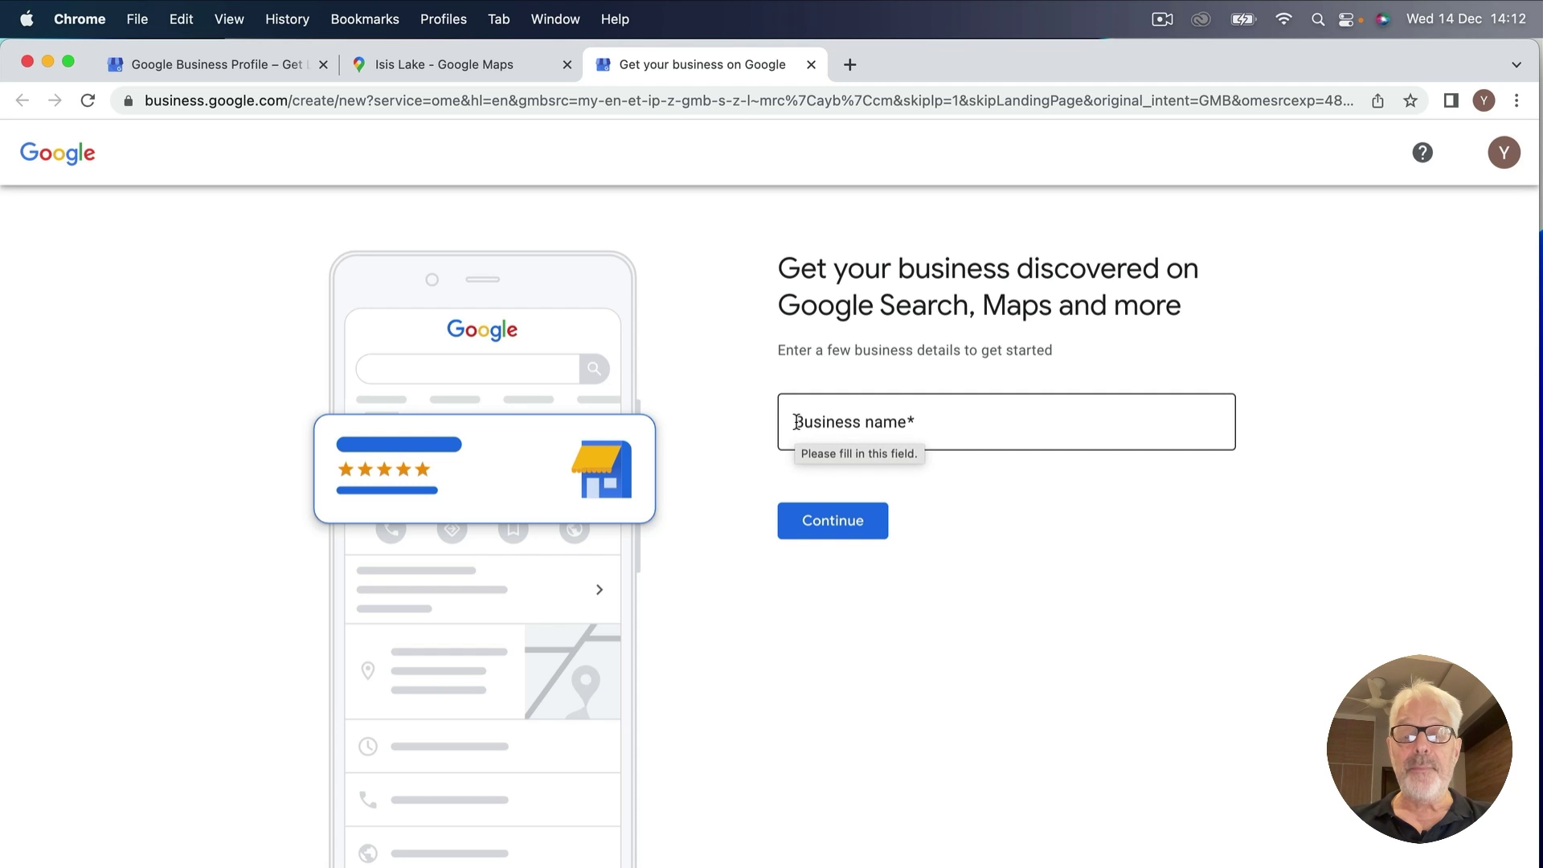
{"action": "left_click", "coordinate": [796, 422]}
Enter 'Isis 97 Lodge' as the business name and continue.
{"action": "type", "text": "Is"}
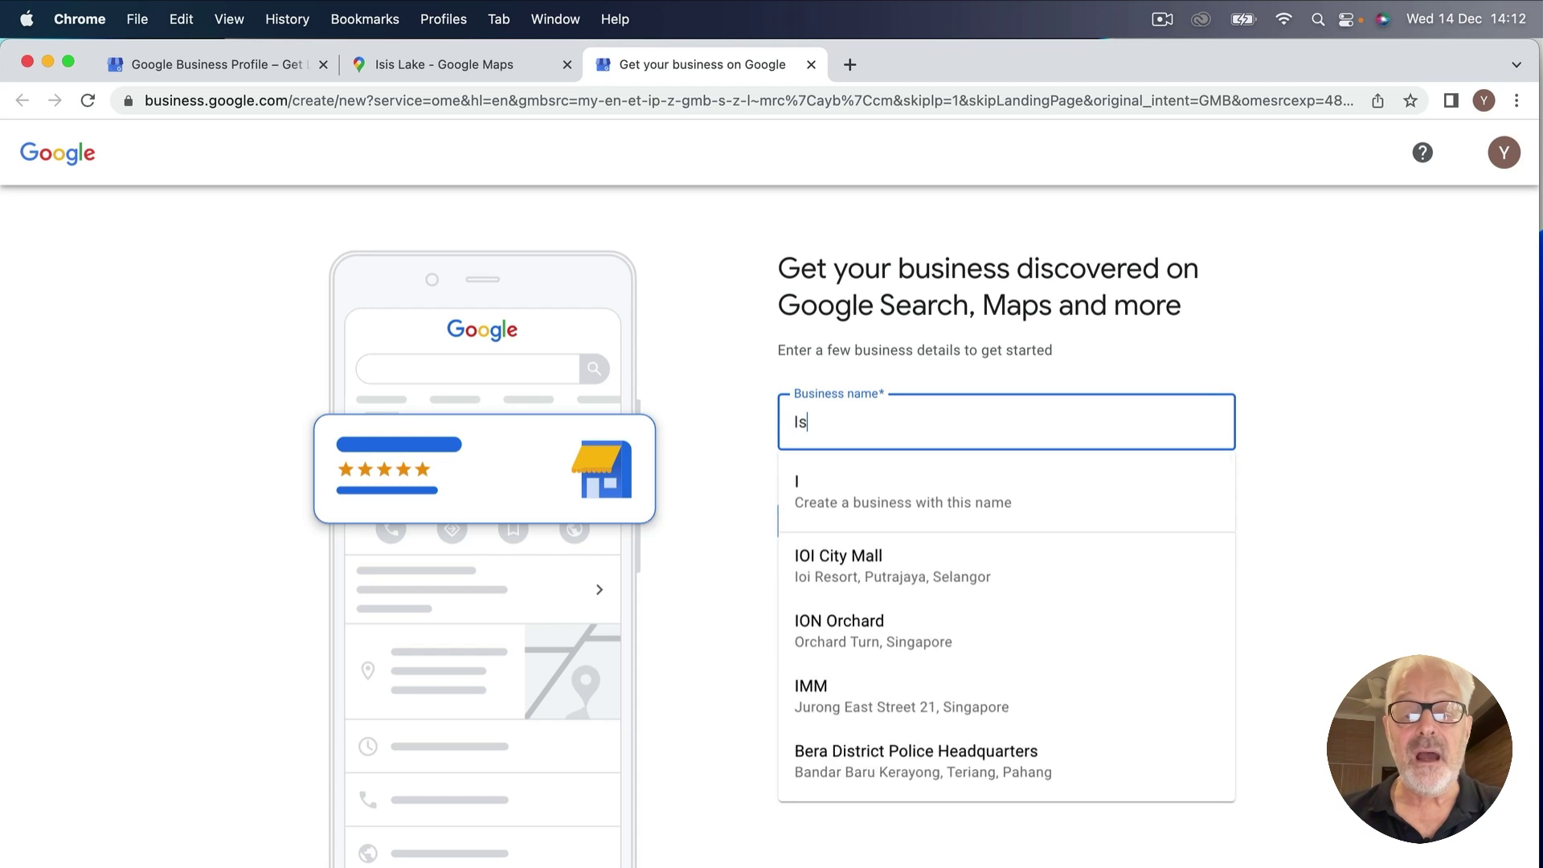
{"action": "type", "text": "is 97"}
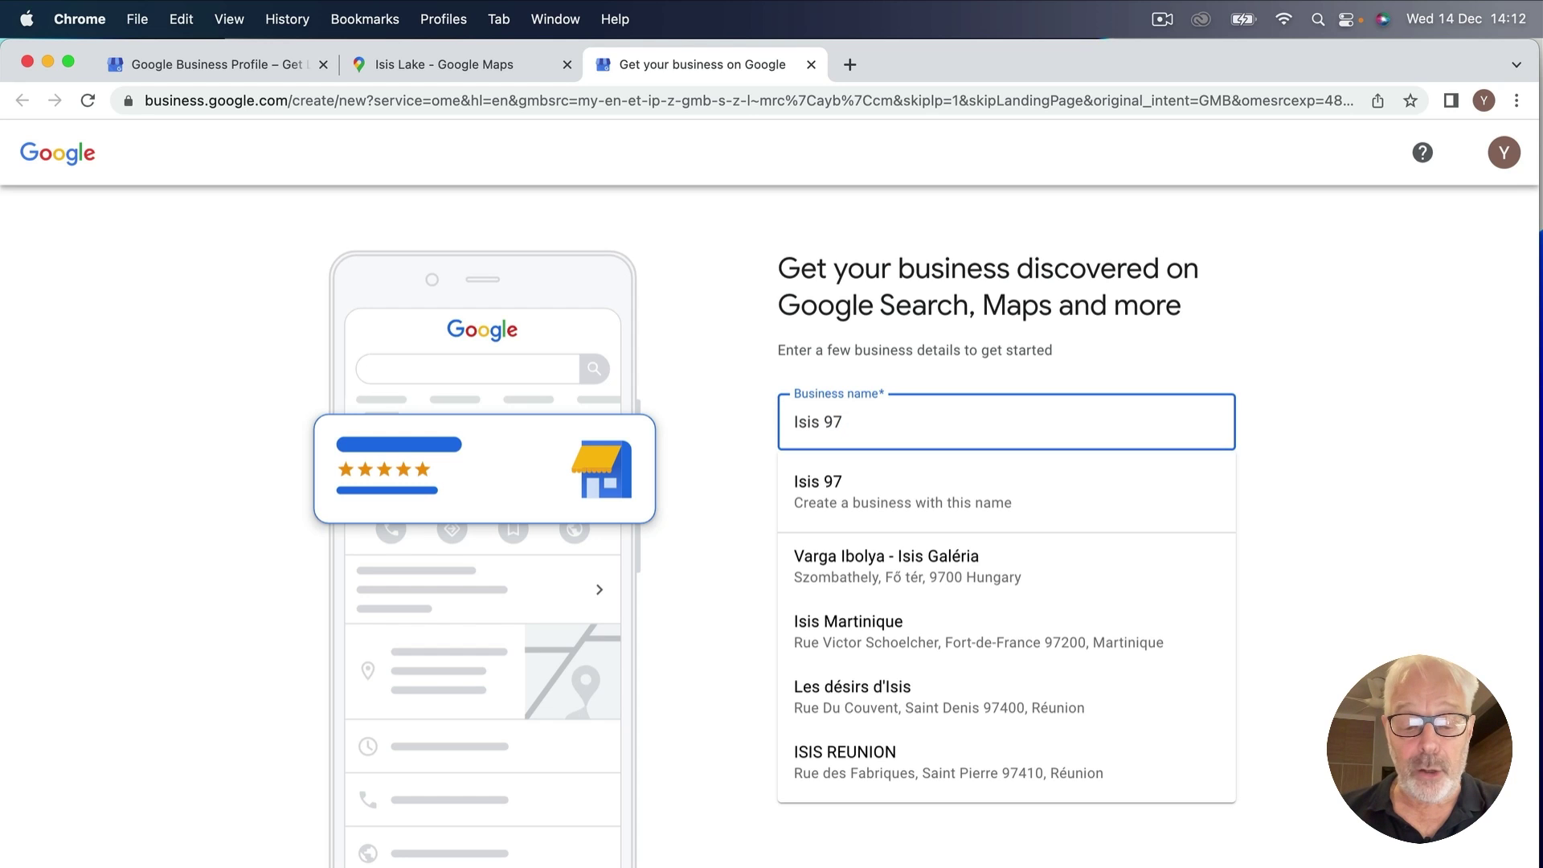
{"action": "type", "text": " Lodge"}
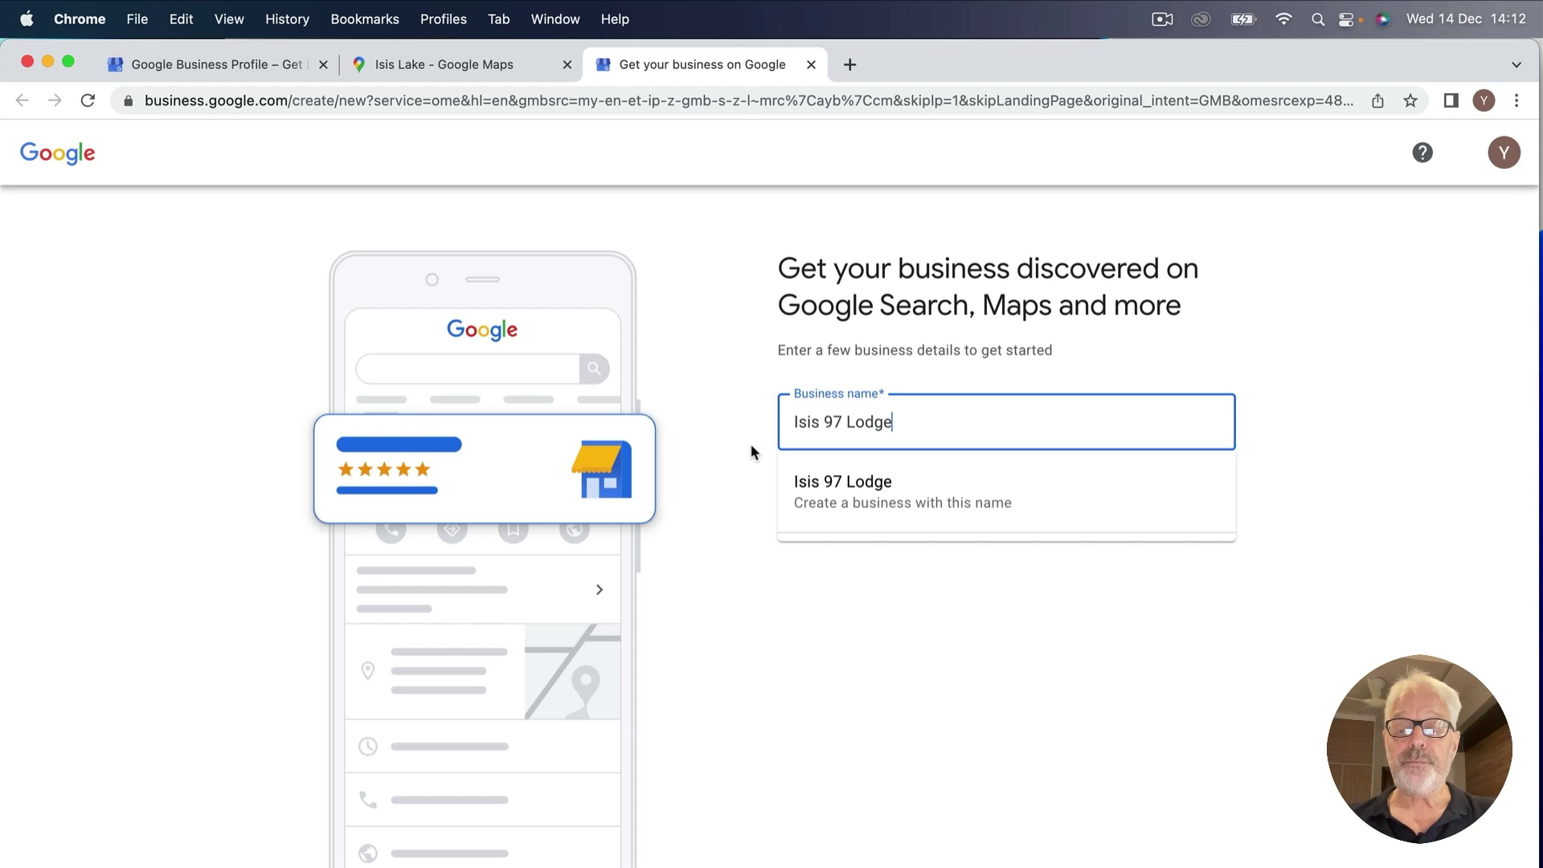
{"action": "key", "text": "Return"}
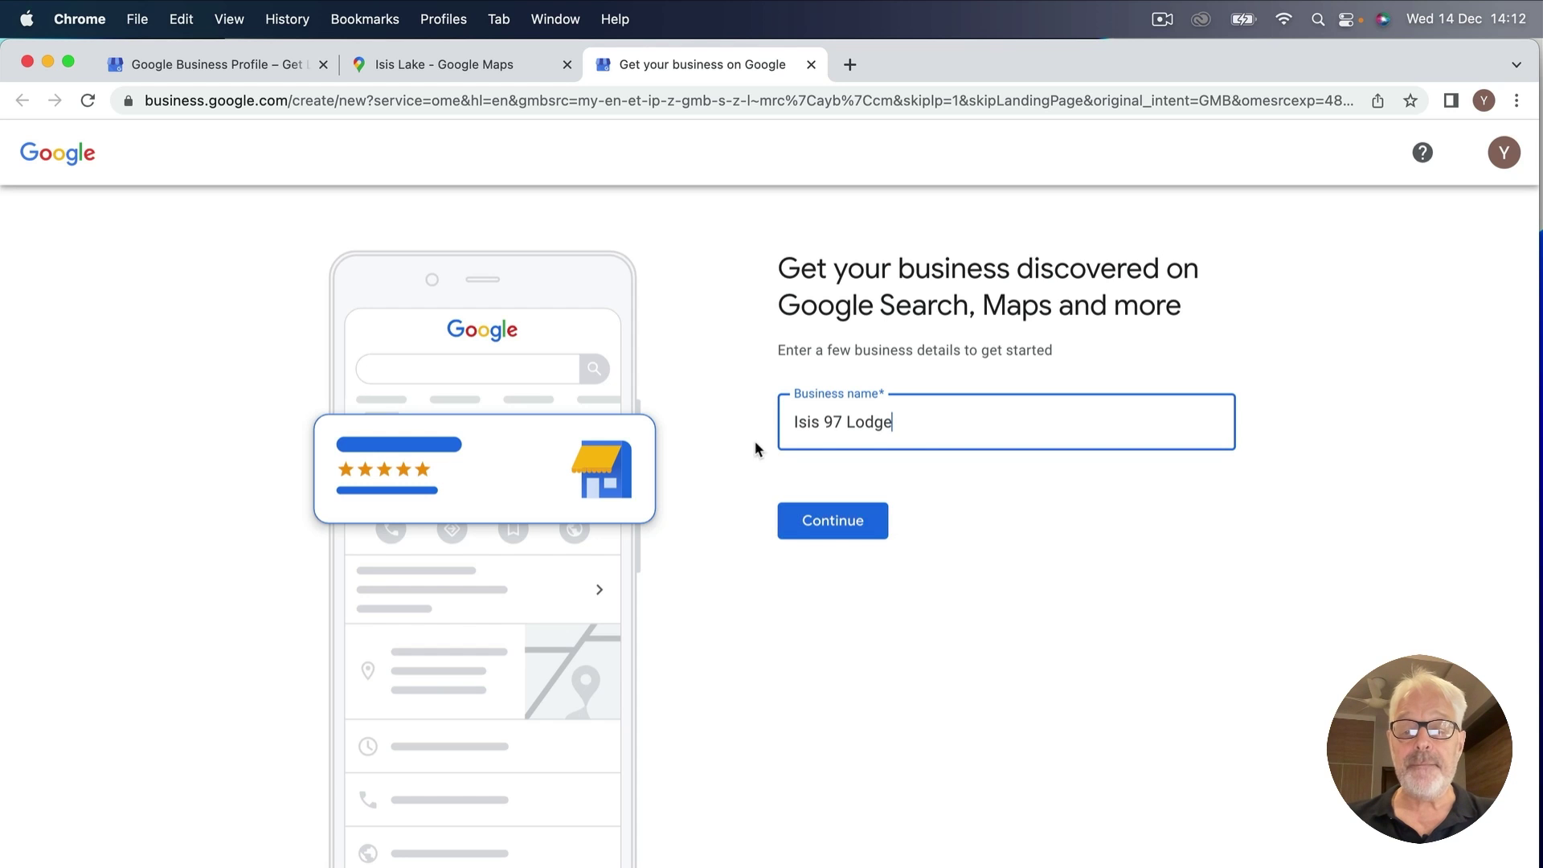
{"action": "left_click", "coordinate": [820, 523]}
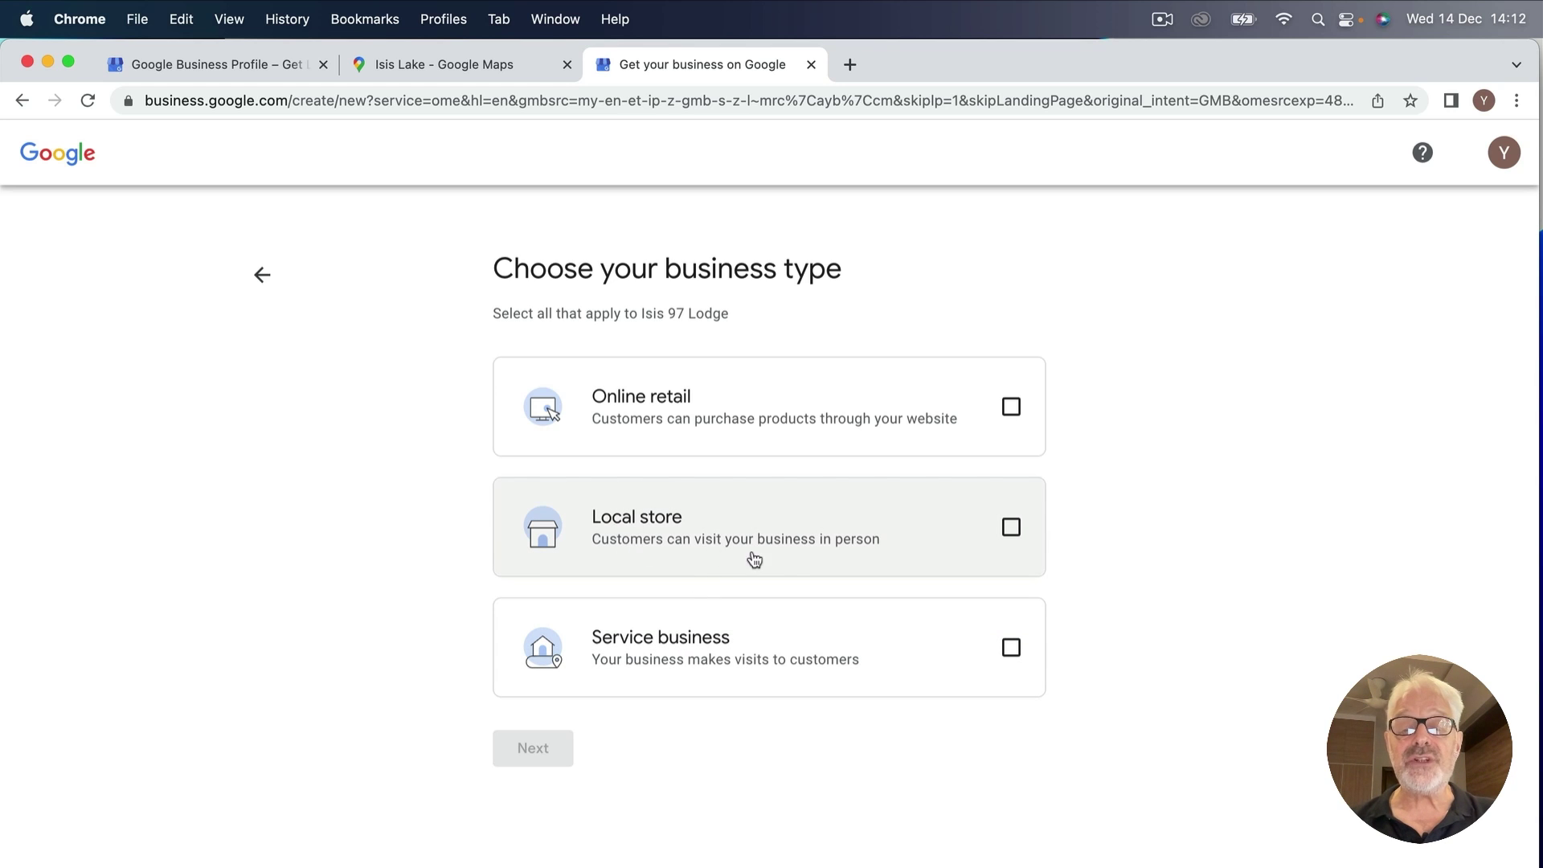
Mark Isis 97 Lodge as a local store and set its category to Holiday Home.
{"action": "left_click", "coordinate": [1012, 528]}
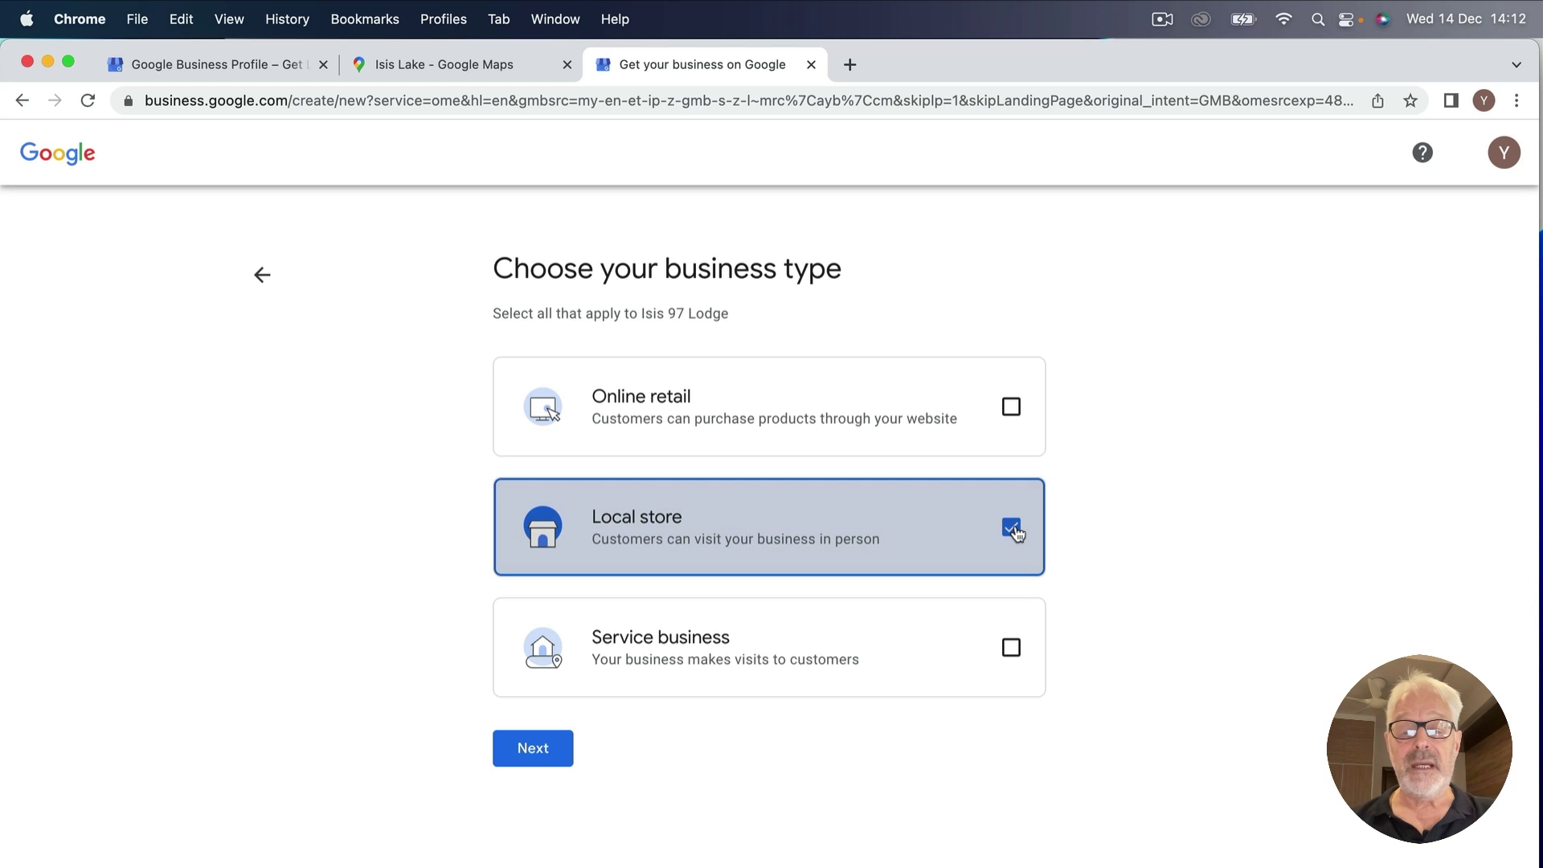
{"action": "left_click", "coordinate": [531, 751]}
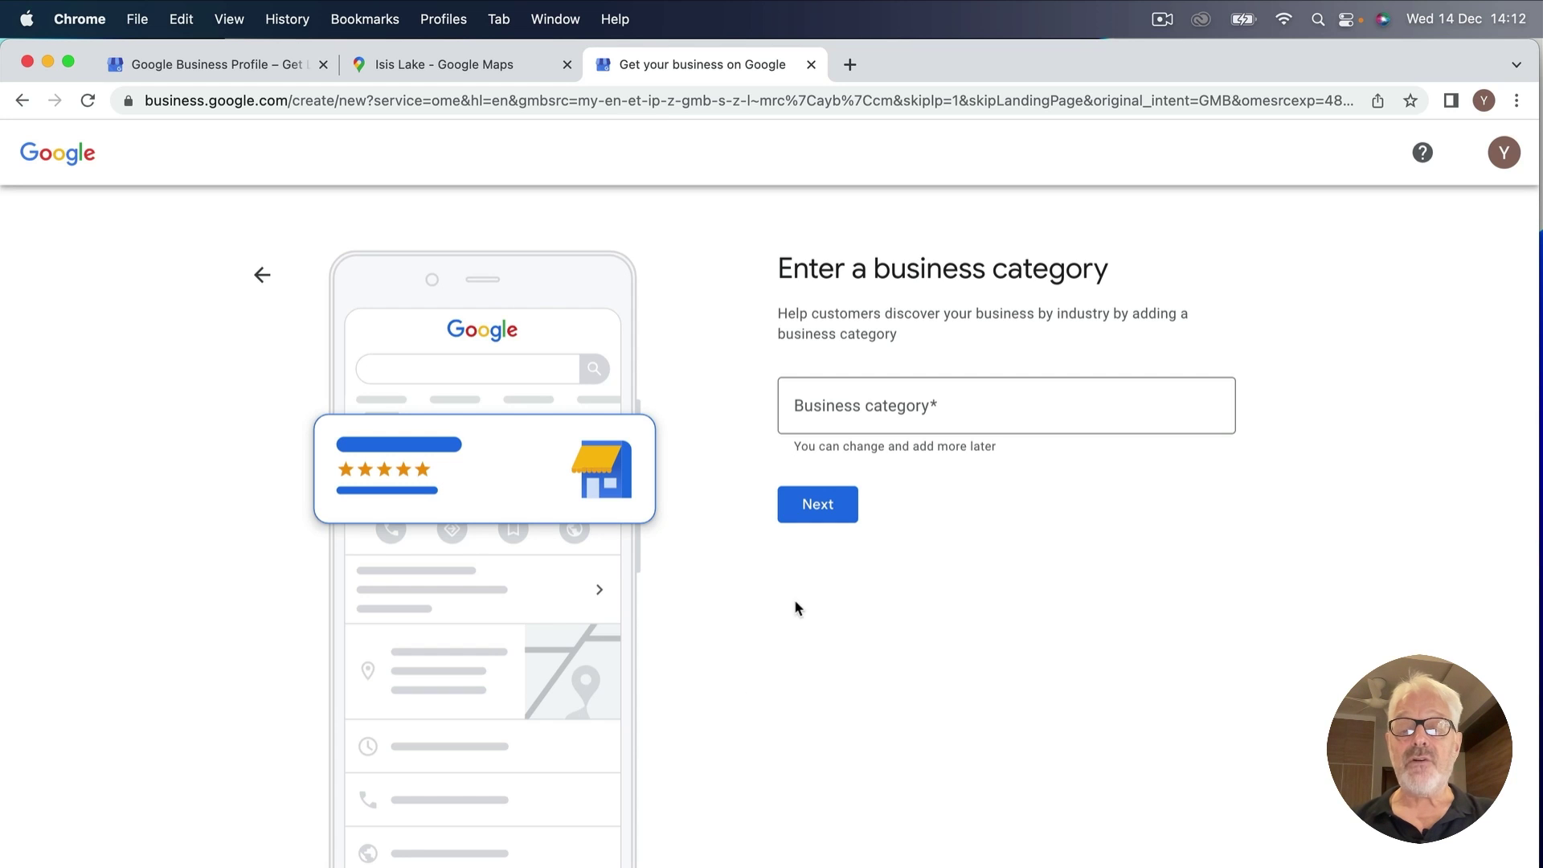
{"action": "left_click", "coordinate": [820, 399]}
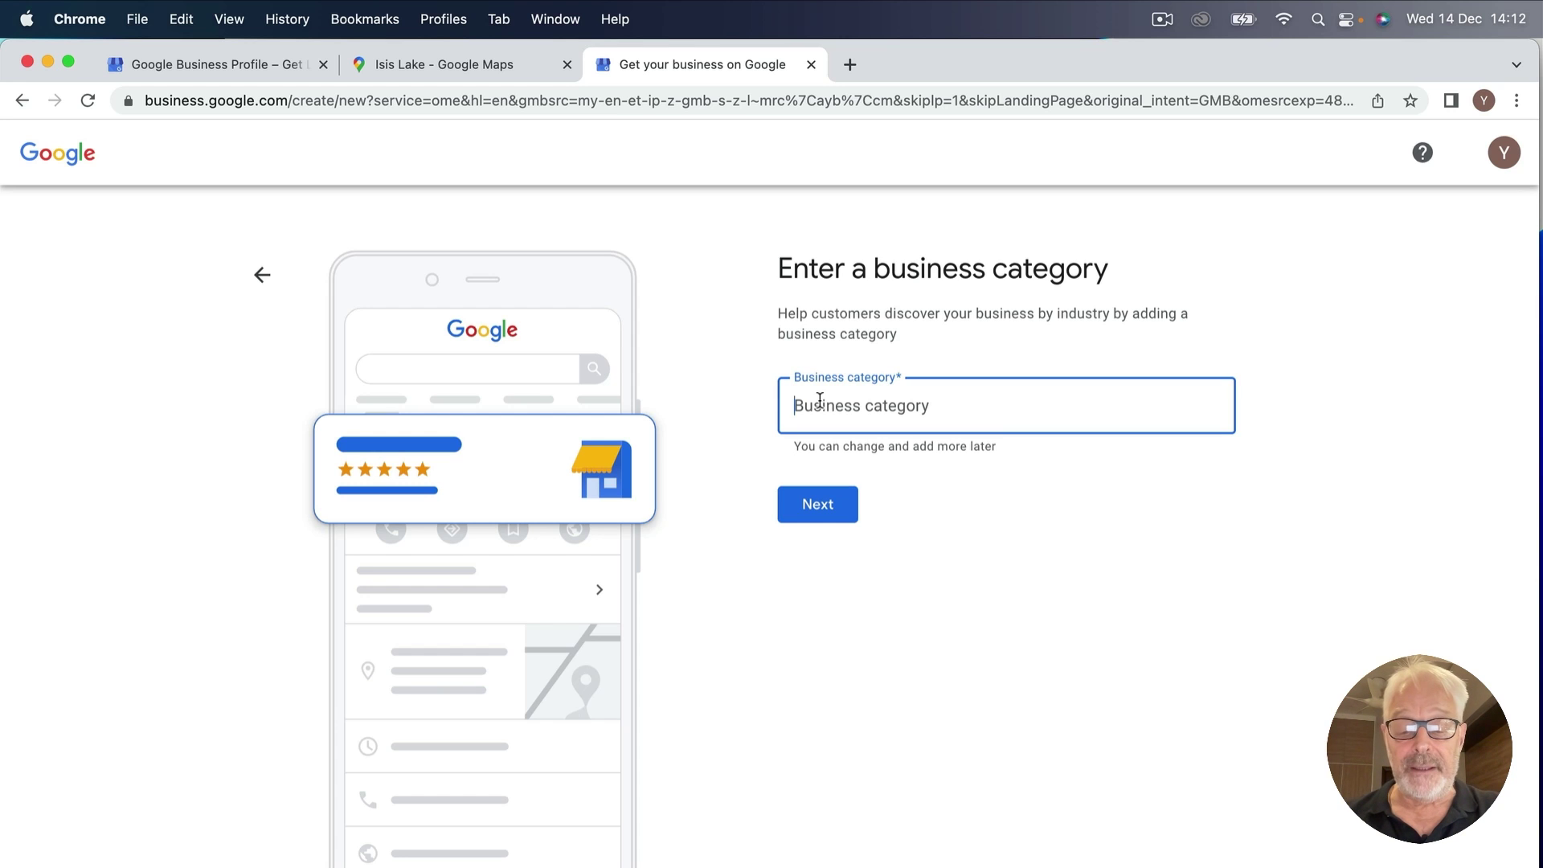
{"action": "type", "text": "lodge"}
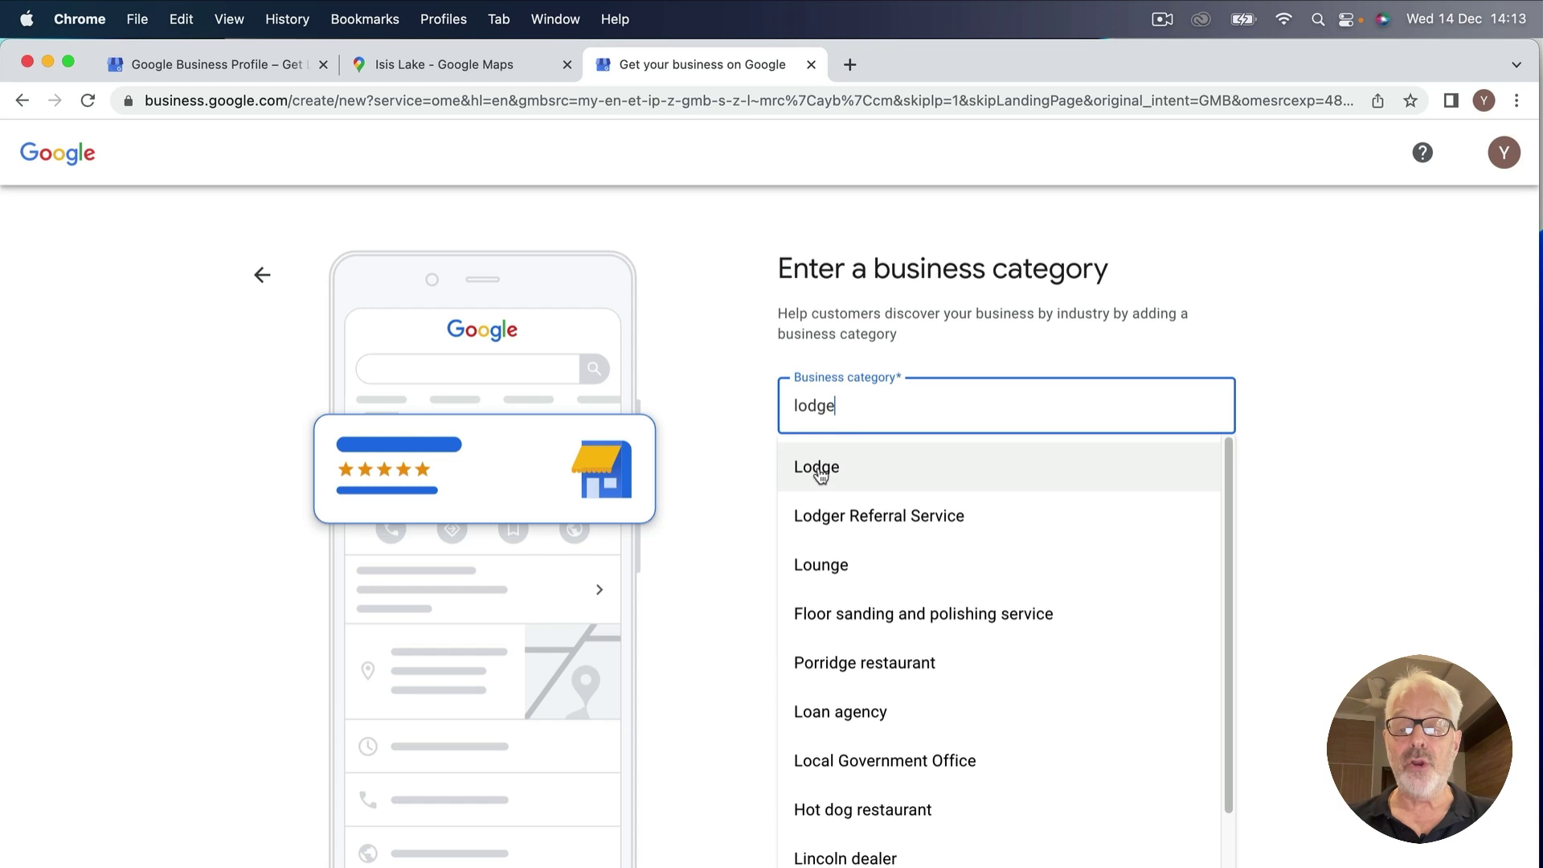
{"action": "key", "text": "BackSpace"}
{"action": "key", "text": "BackSpace"}
{"action": "key", "text": "BackSpace"}
{"action": "key", "text": "BackSpace"}
{"action": "key", "text": "BackSpace"}
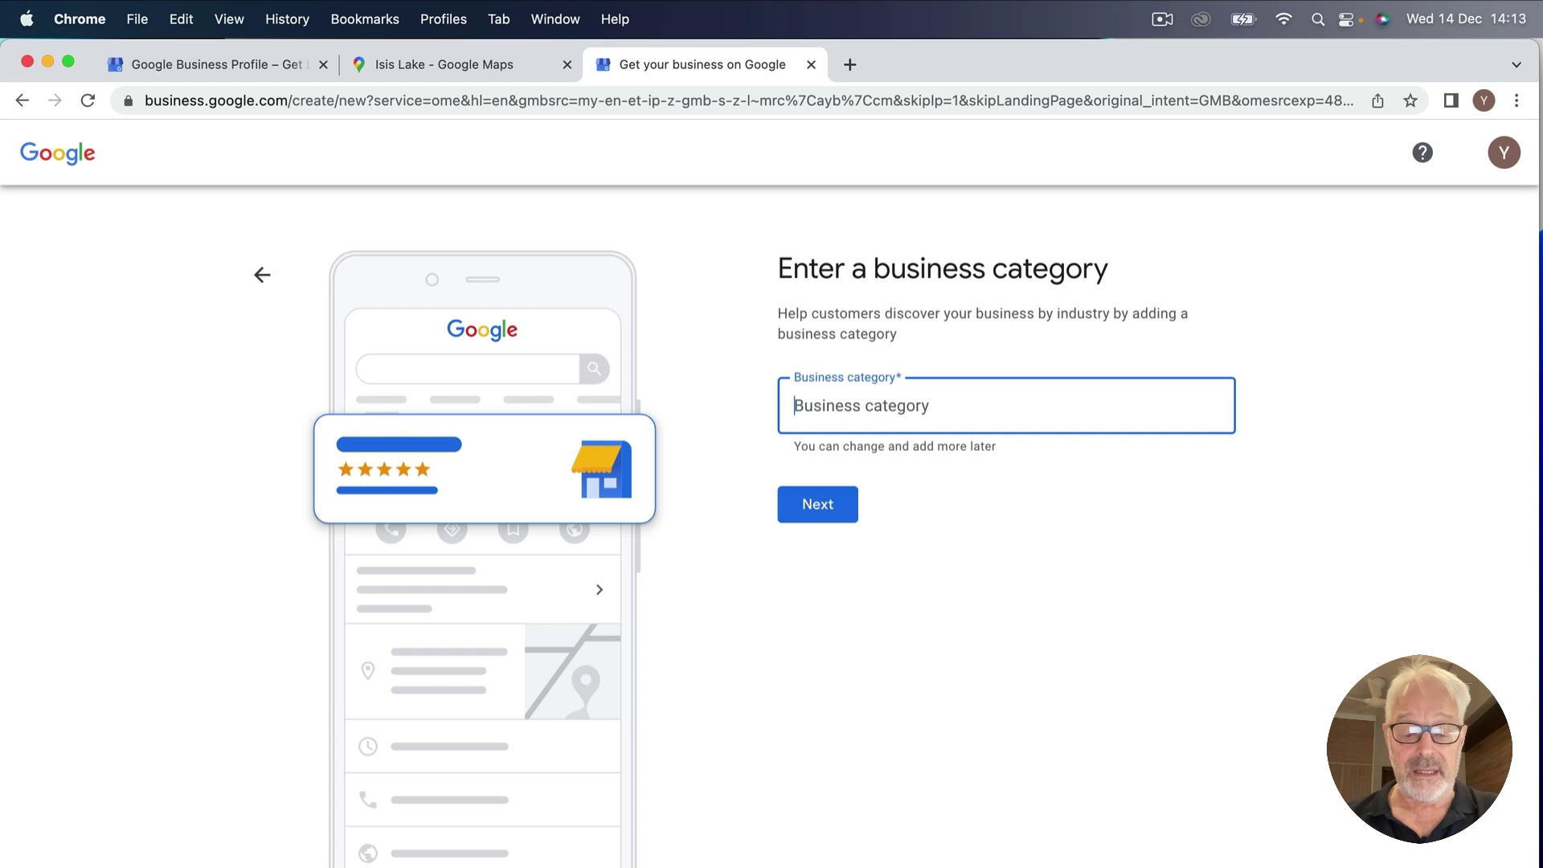
{"action": "type", "text": "resor"}
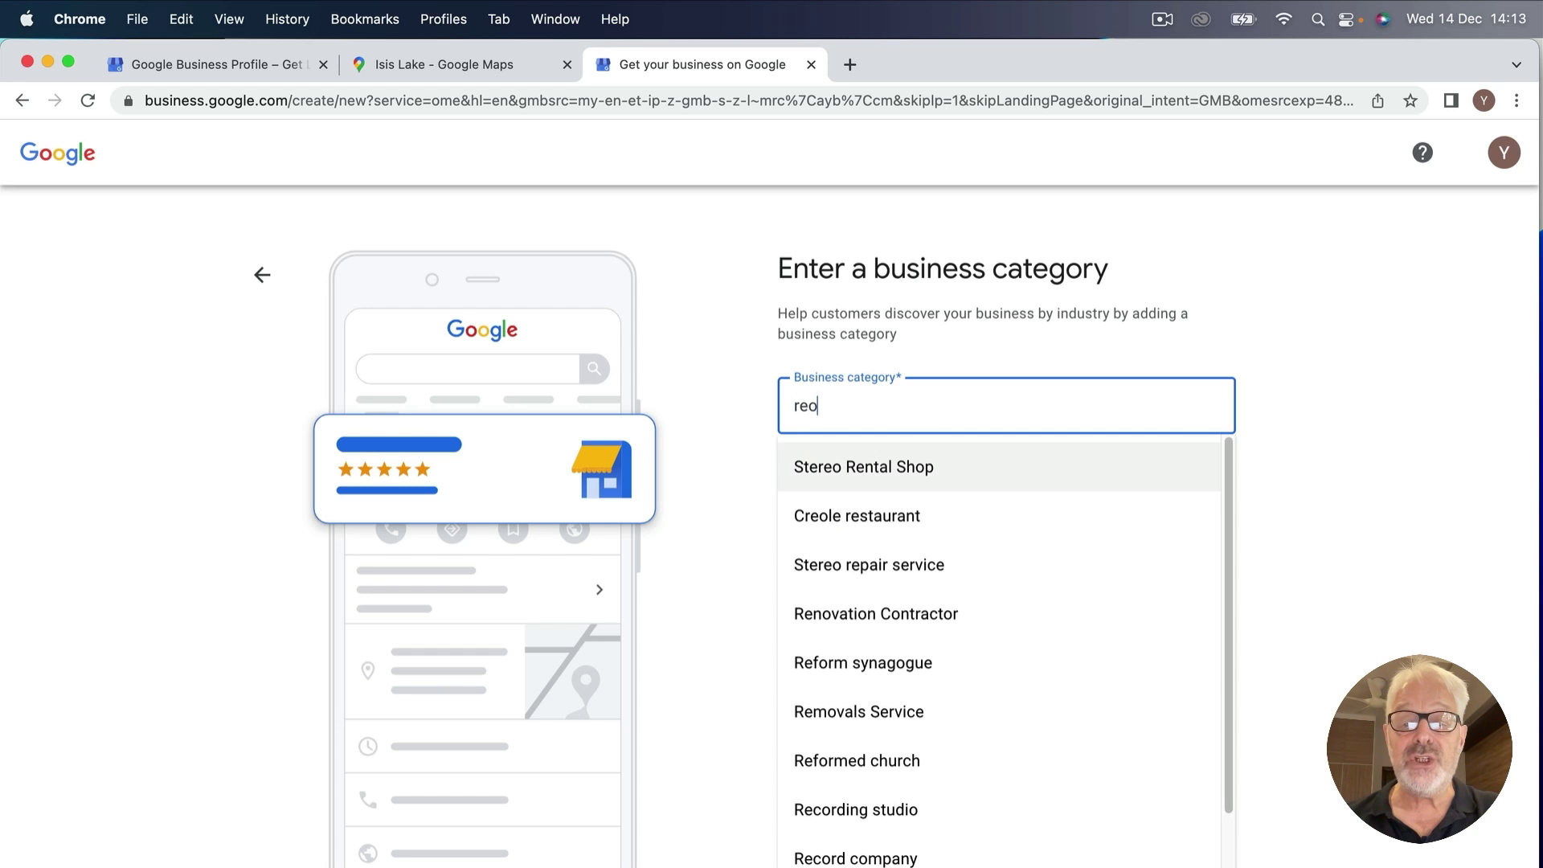
{"action": "type", "text": "t"}
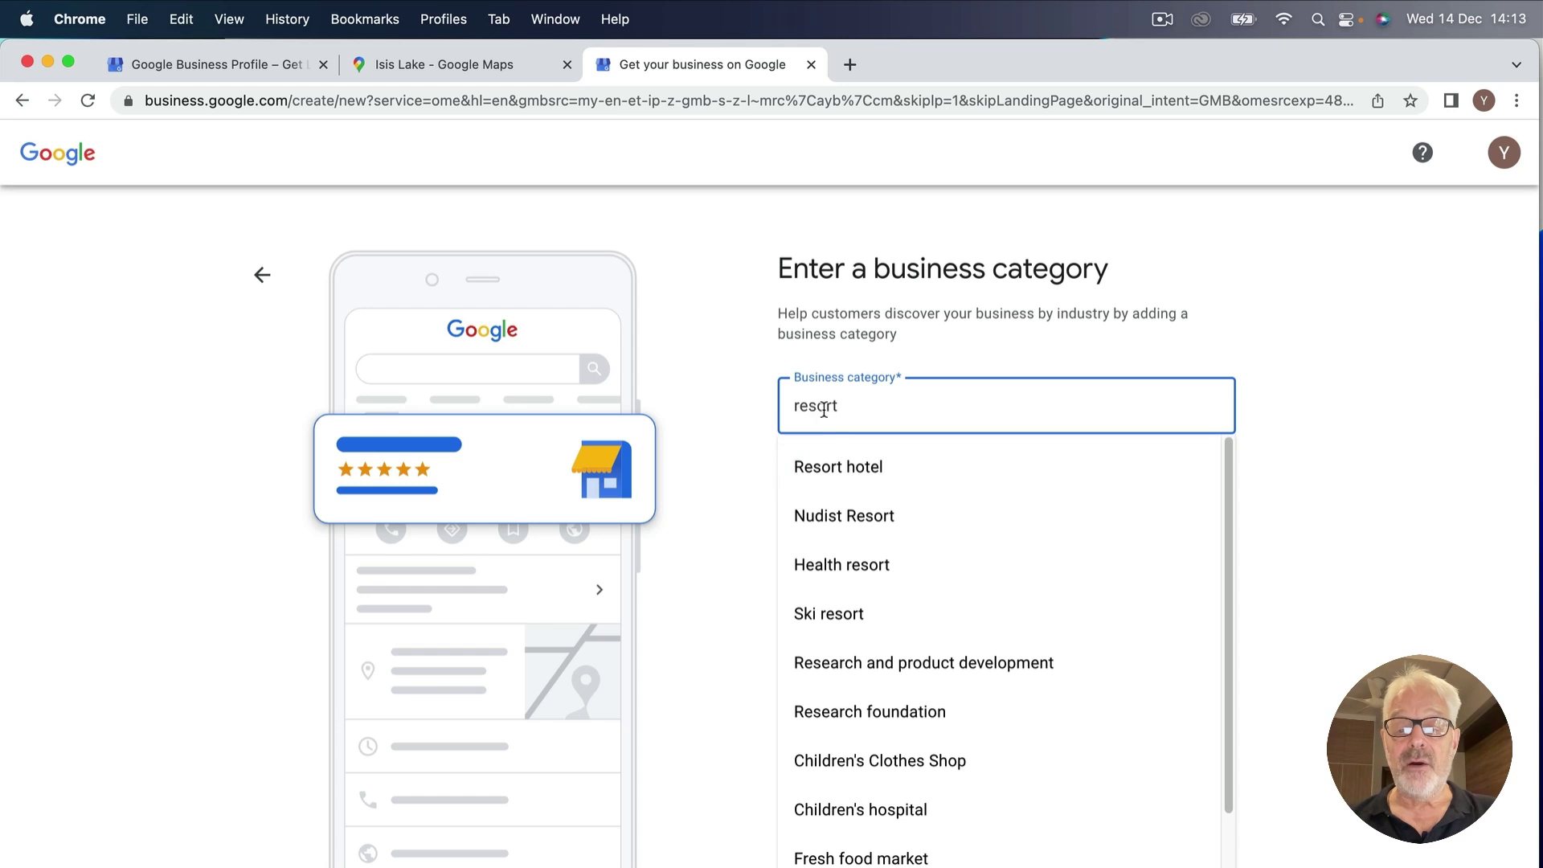
{"action": "left_click_drag", "start_coordinate": [853, 408], "coordinate": [754, 394]}
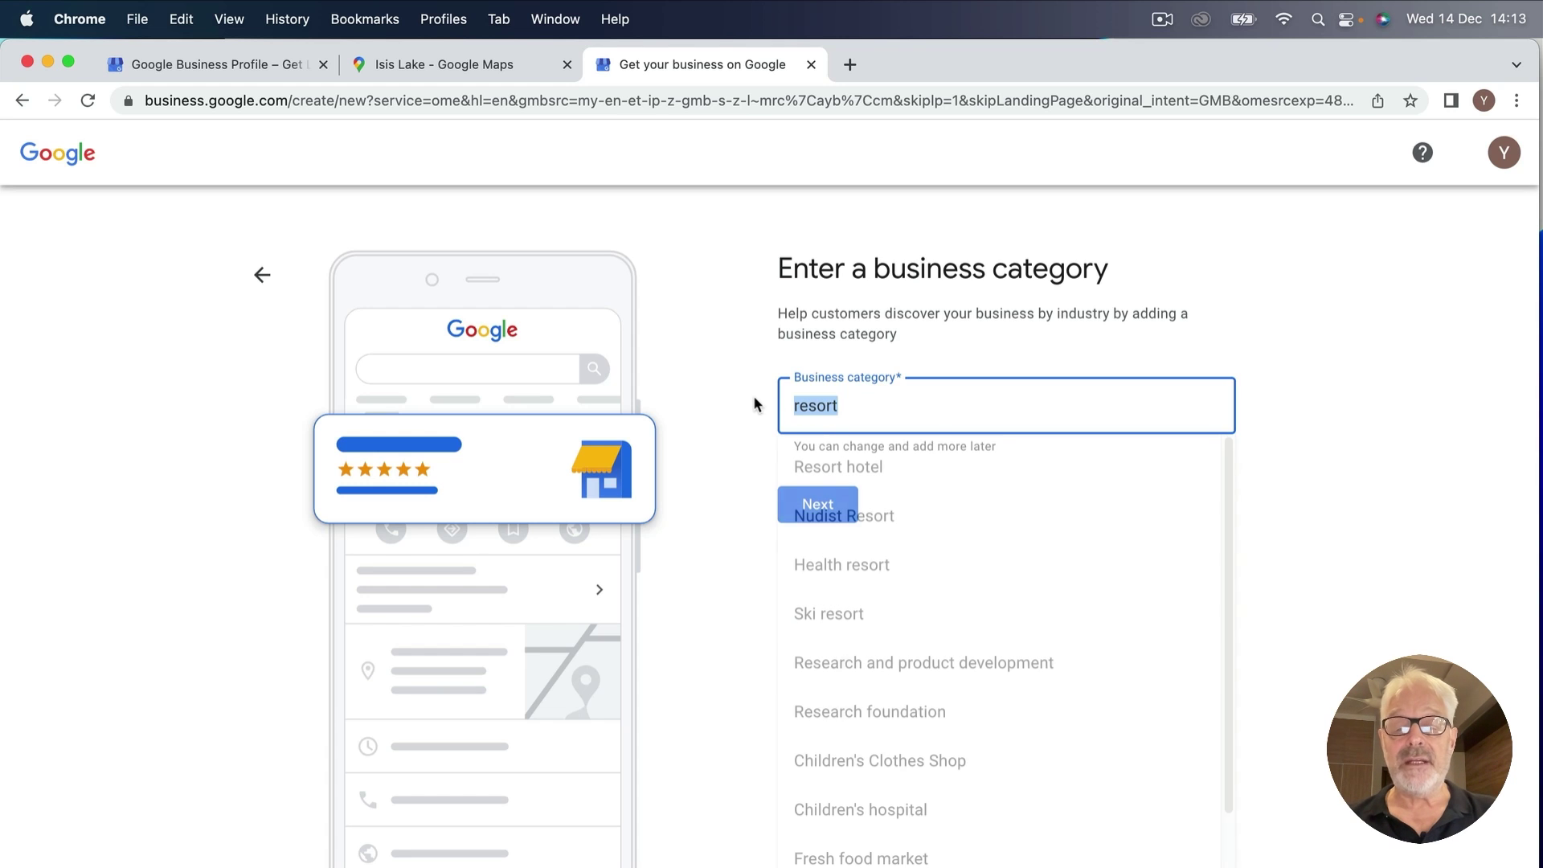
{"action": "type", "text": "hollidt"}
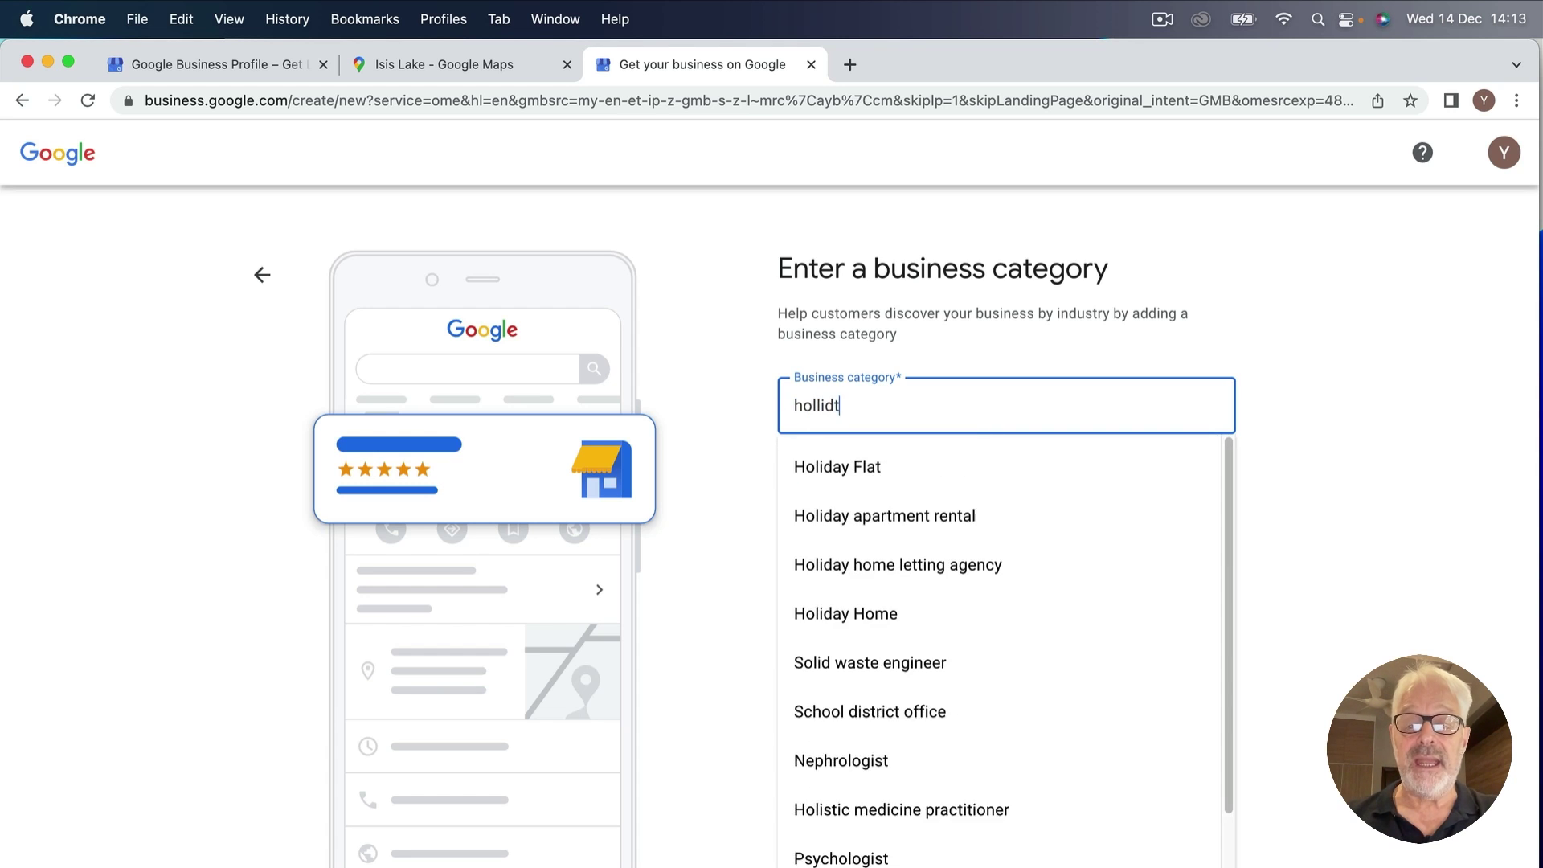
{"action": "key", "text": "BackSpace"}
{"action": "type", "text": "ay"}
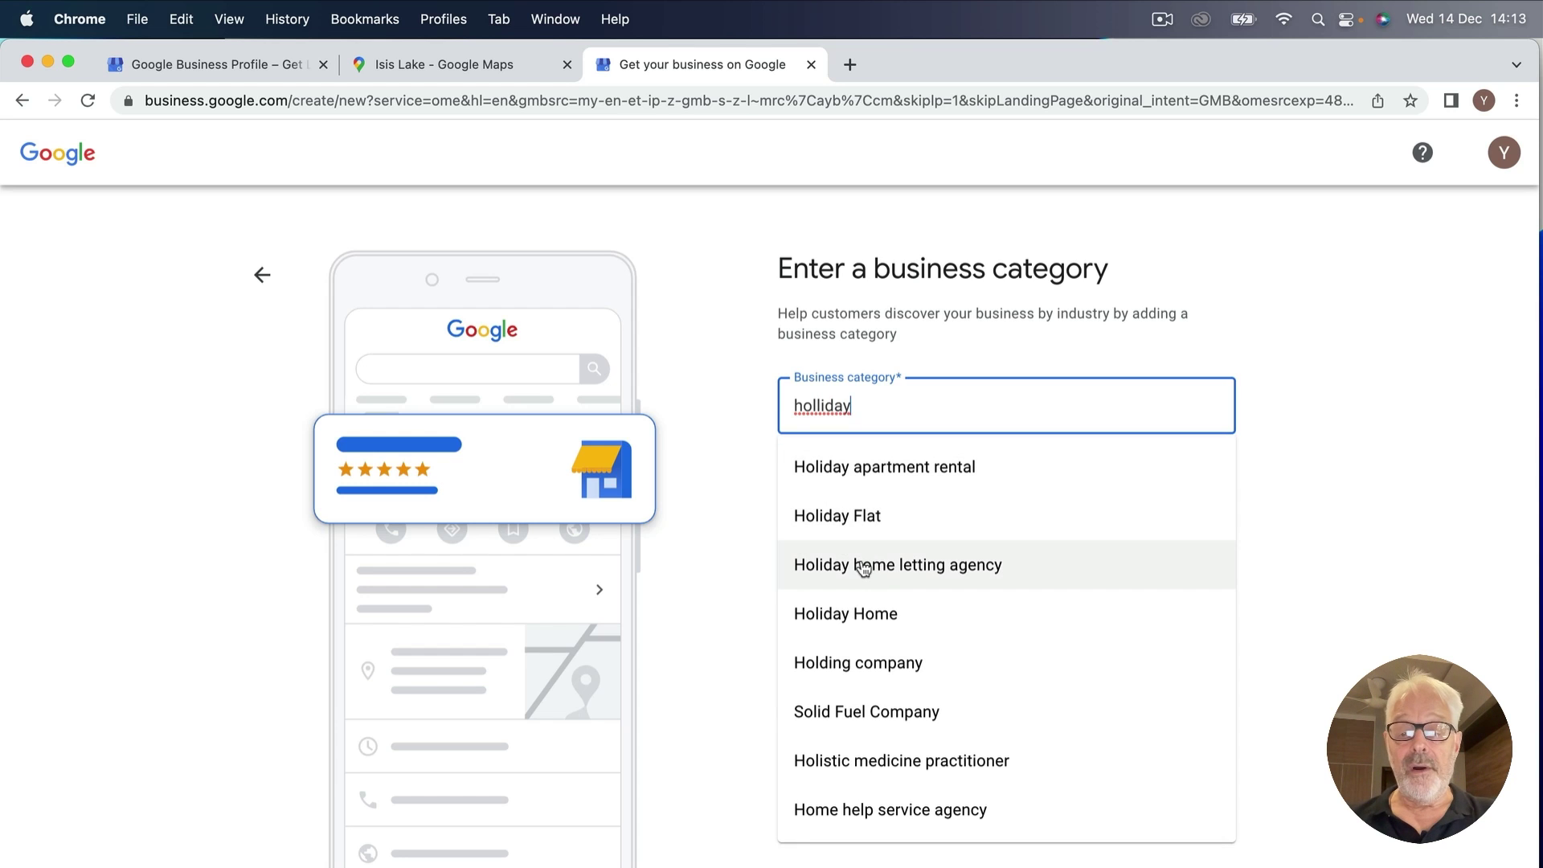
{"action": "left_click", "coordinate": [847, 616]}
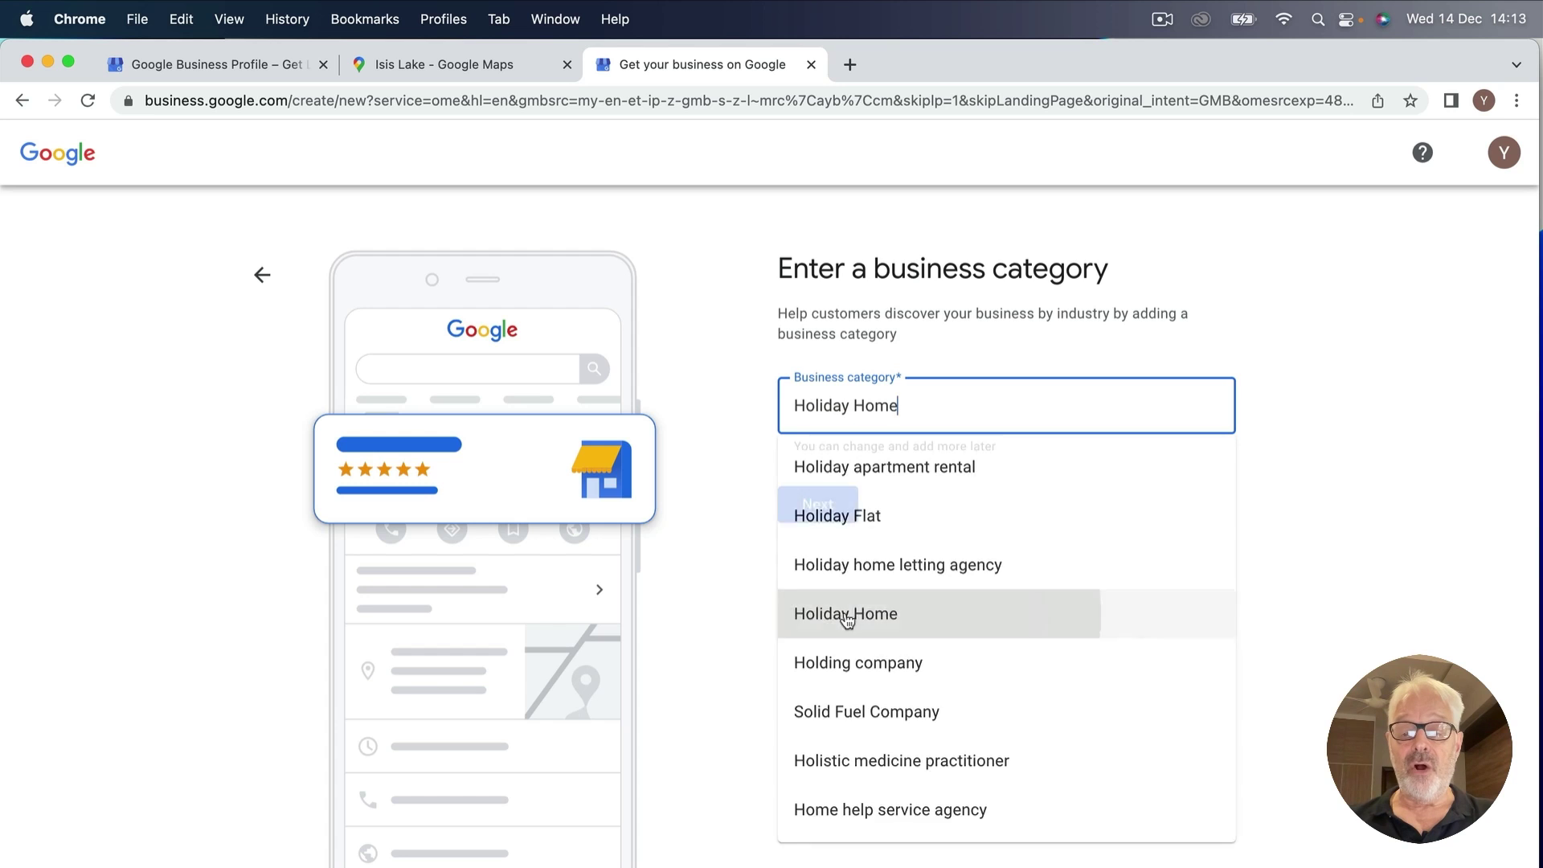
{"action": "left_click", "coordinate": [818, 507]}
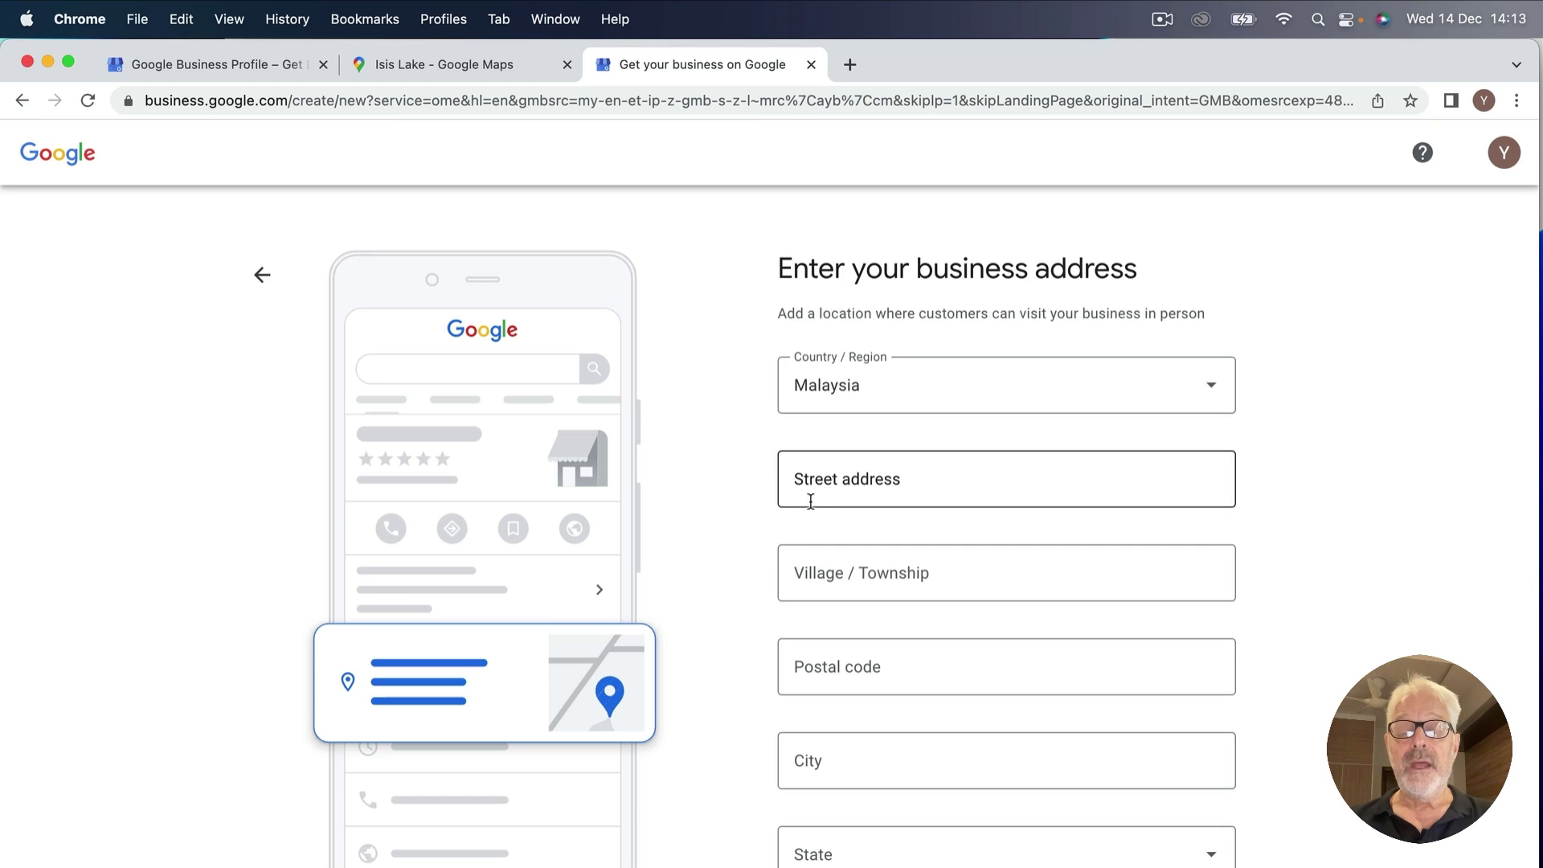
Set the country/region to United Kingdom.
{"action": "left_click", "coordinate": [1215, 391]}
{"action": "scroll", "coordinate": [828, 679], "scroll_direction": "down", "scroll_amount": 15}
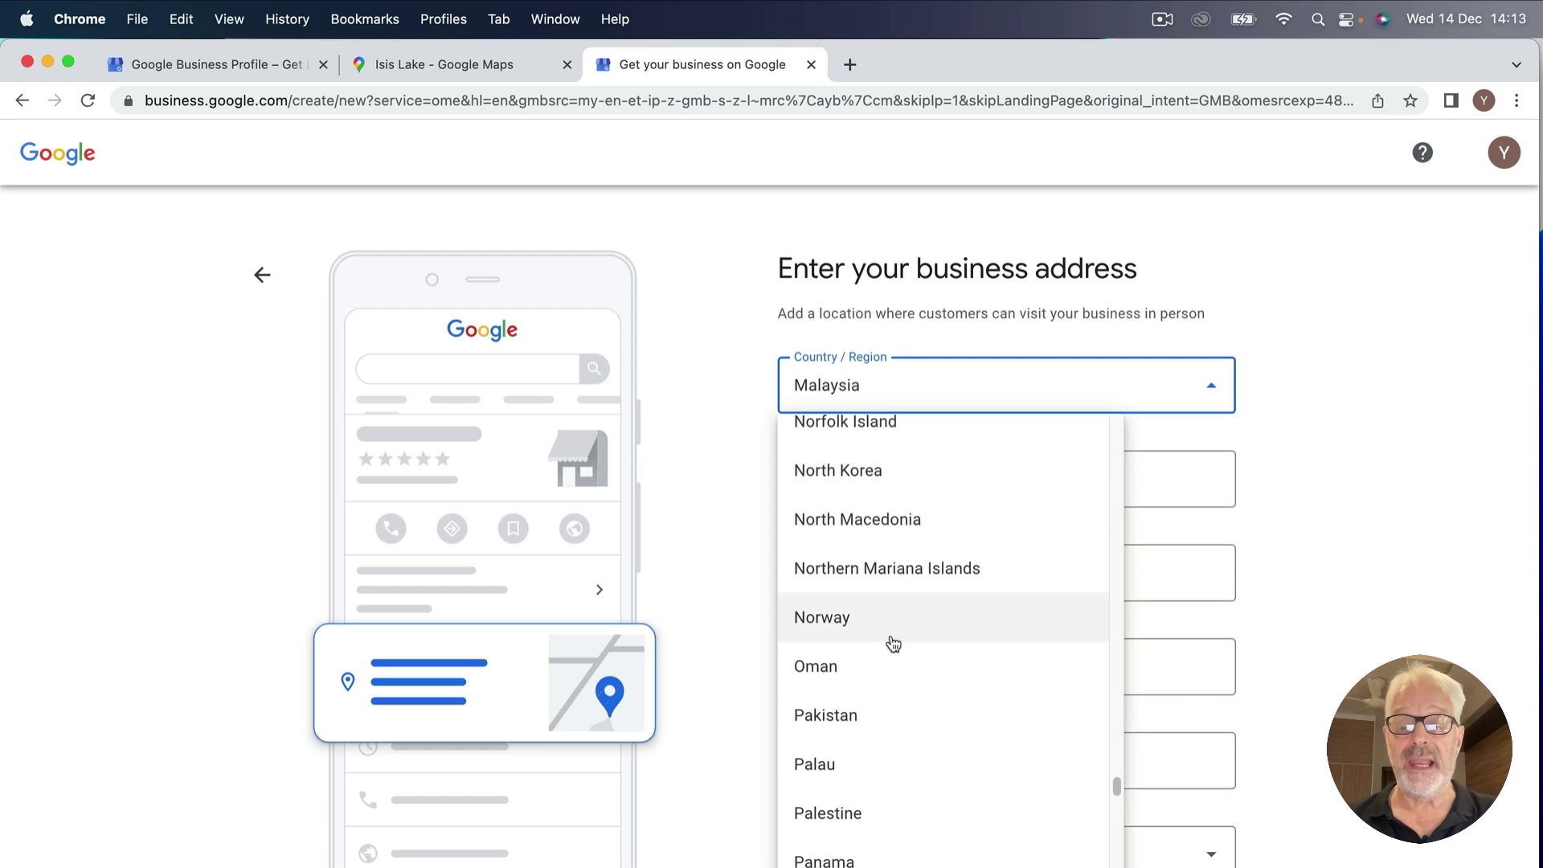
{"action": "scroll", "coordinate": [889, 641], "scroll_direction": "down", "scroll_amount": 10}
{"action": "scroll", "coordinate": [889, 611], "scroll_direction": "down", "scroll_amount": 10}
{"action": "scroll", "coordinate": [858, 541], "scroll_direction": "up", "scroll_amount": 4}
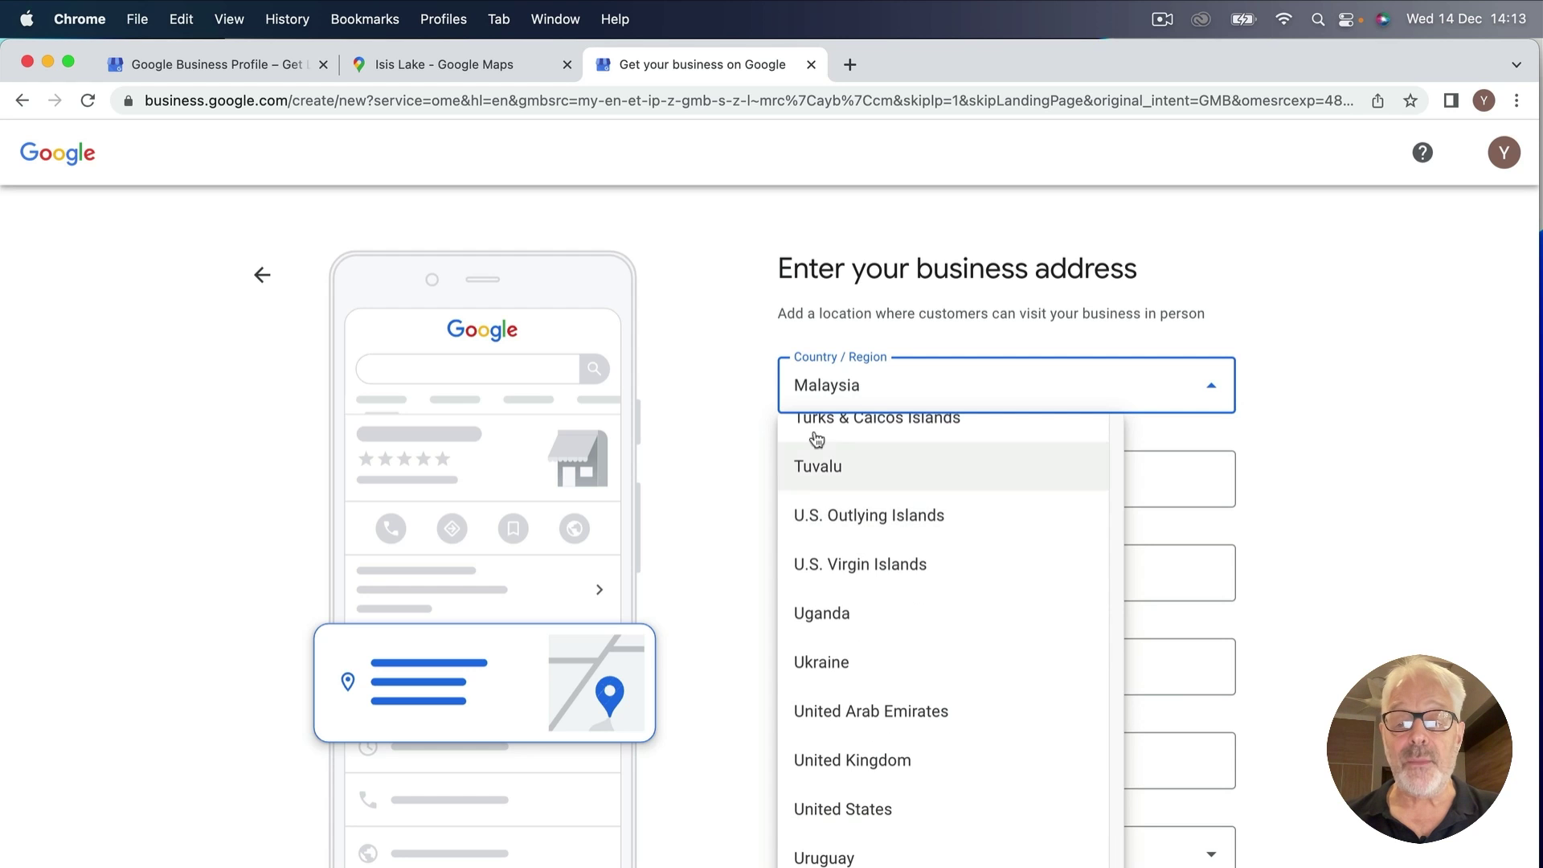
{"action": "left_click", "coordinate": [854, 782]}
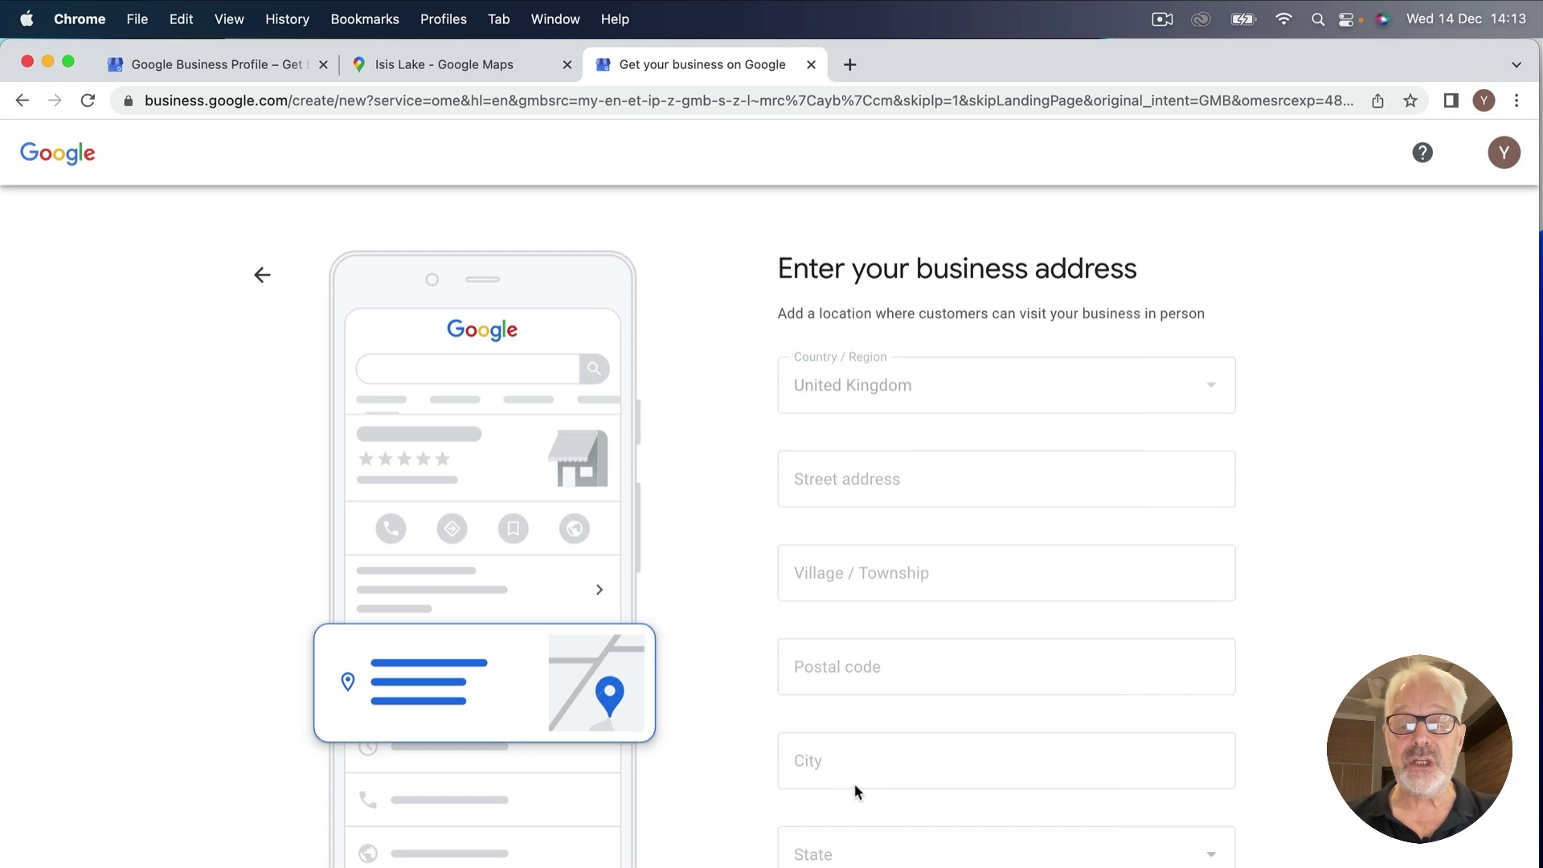
{"action": "left_click", "coordinate": [796, 478]}
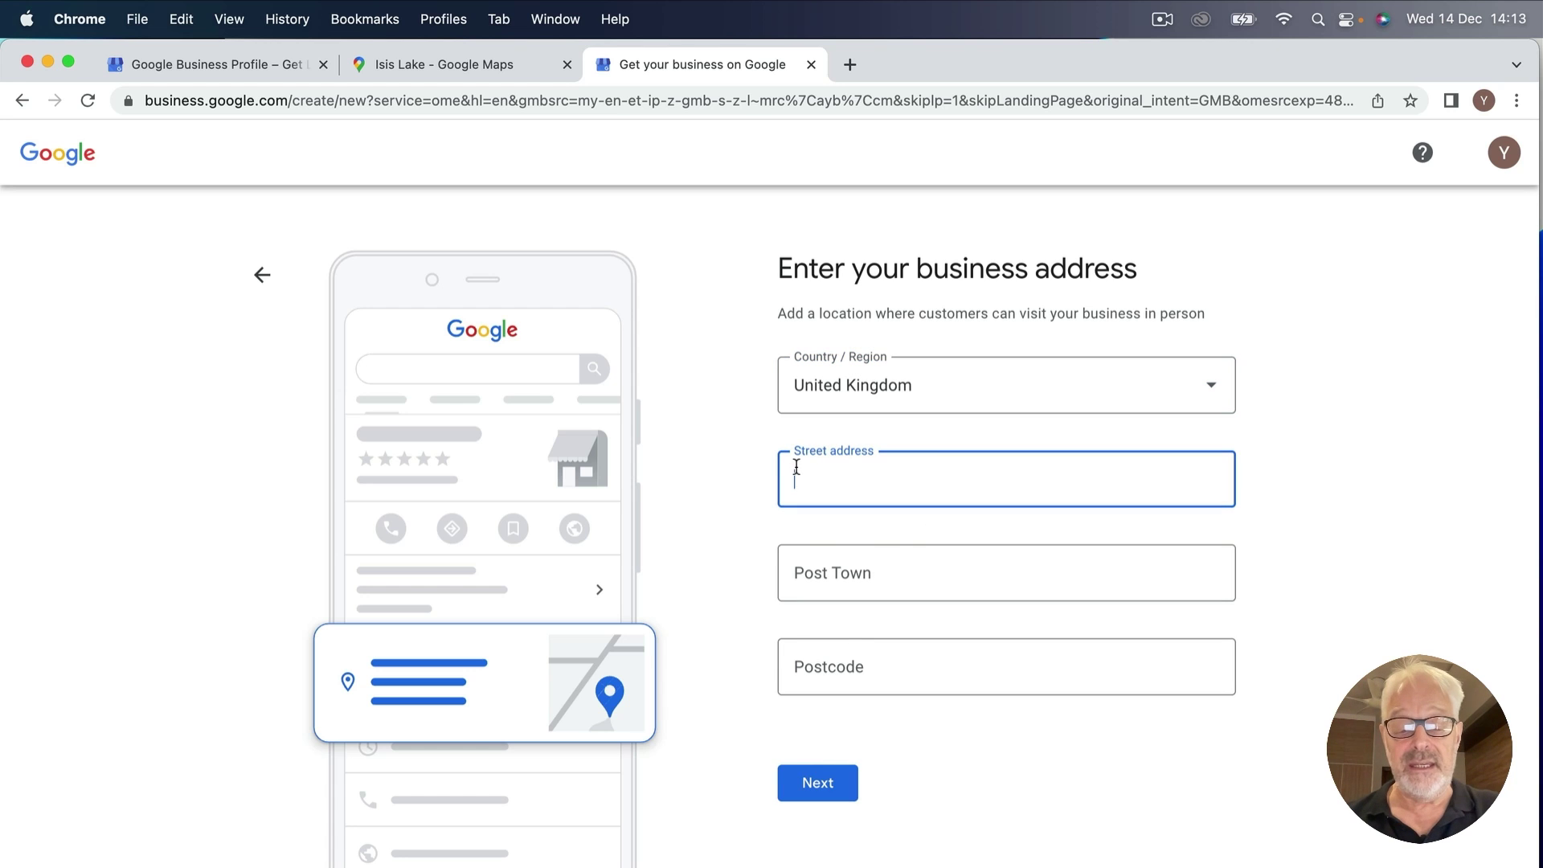
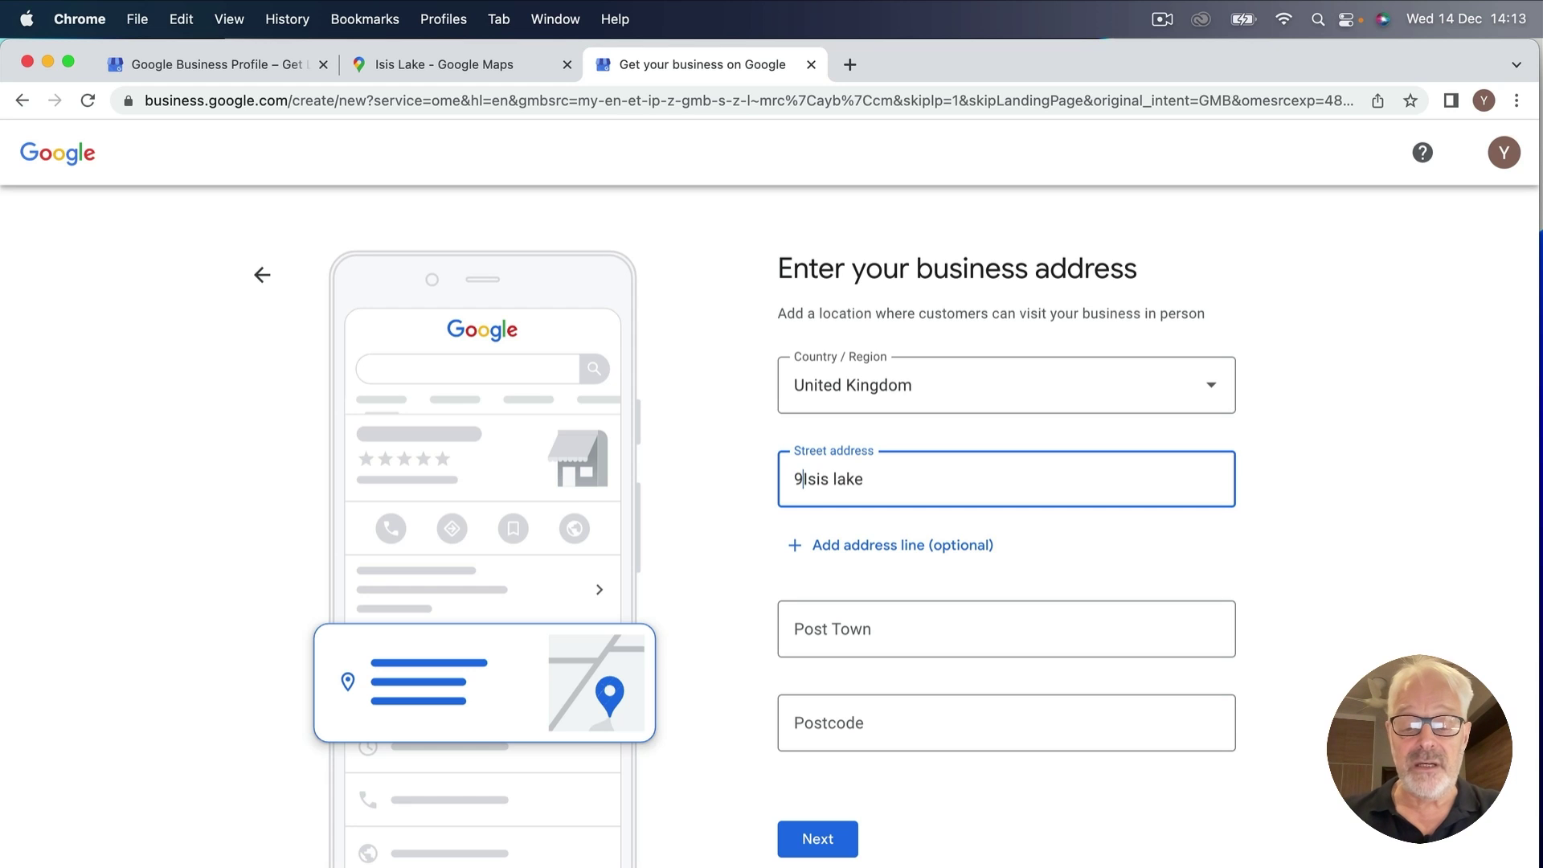
{"action": "left_click", "coordinate": [875, 482]}
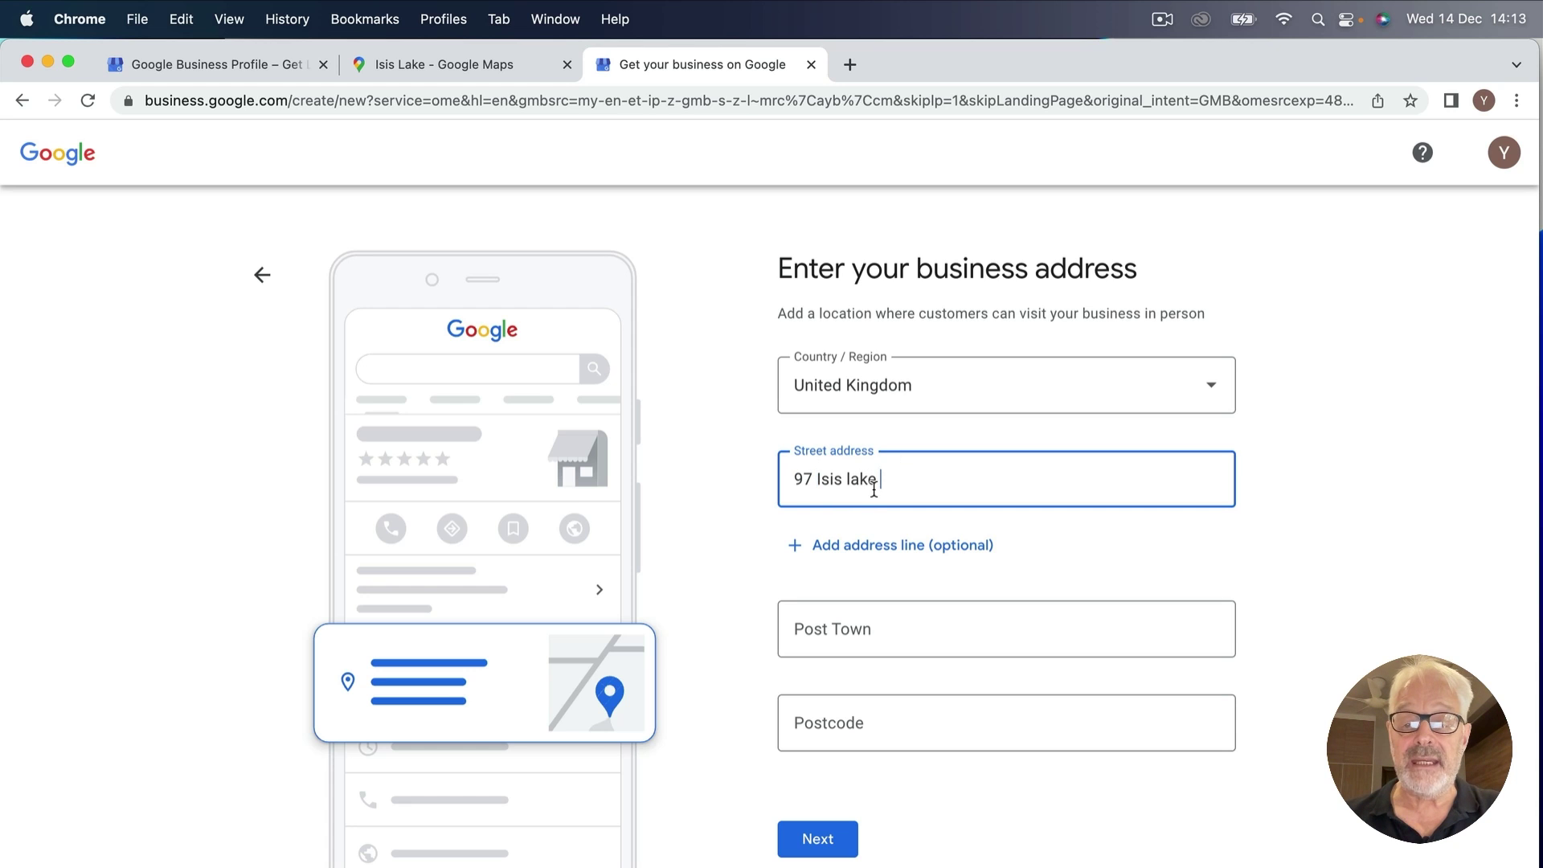
{"action": "type", "text": ", "}
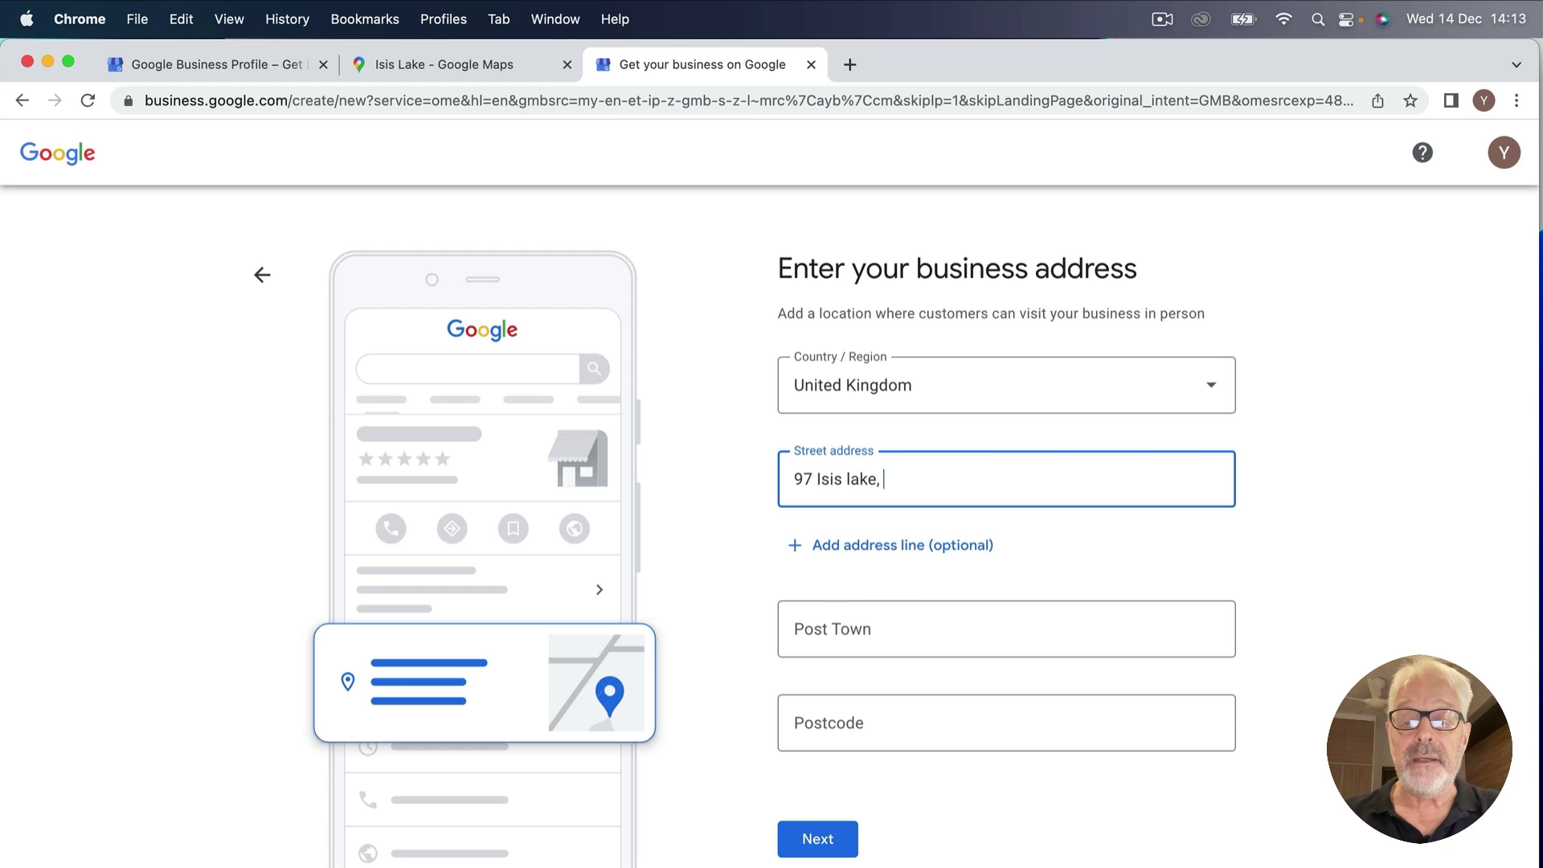
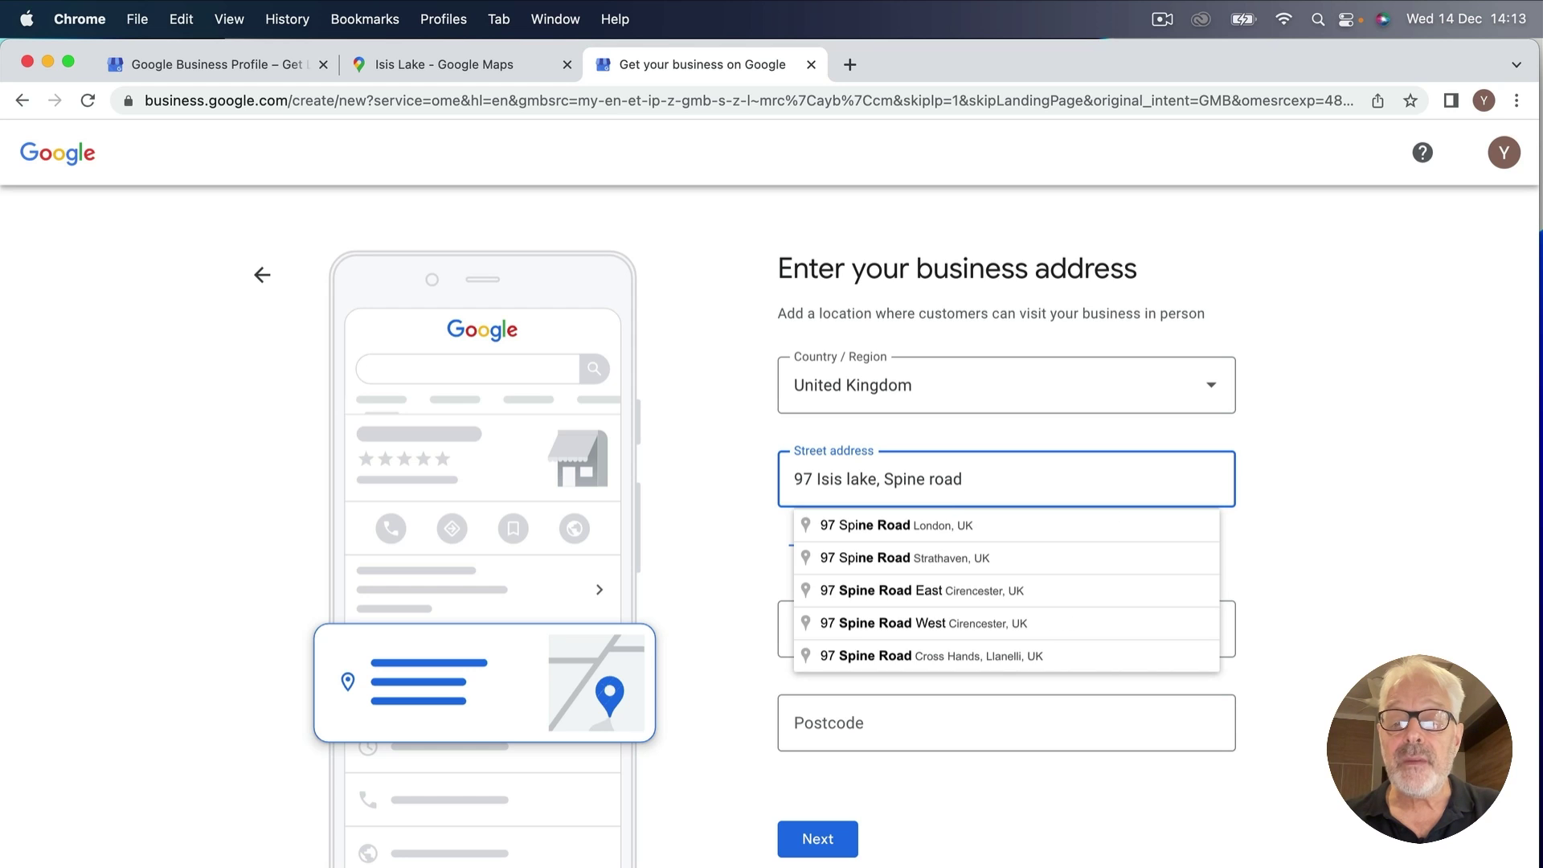
{"action": "type", "text": "East"}
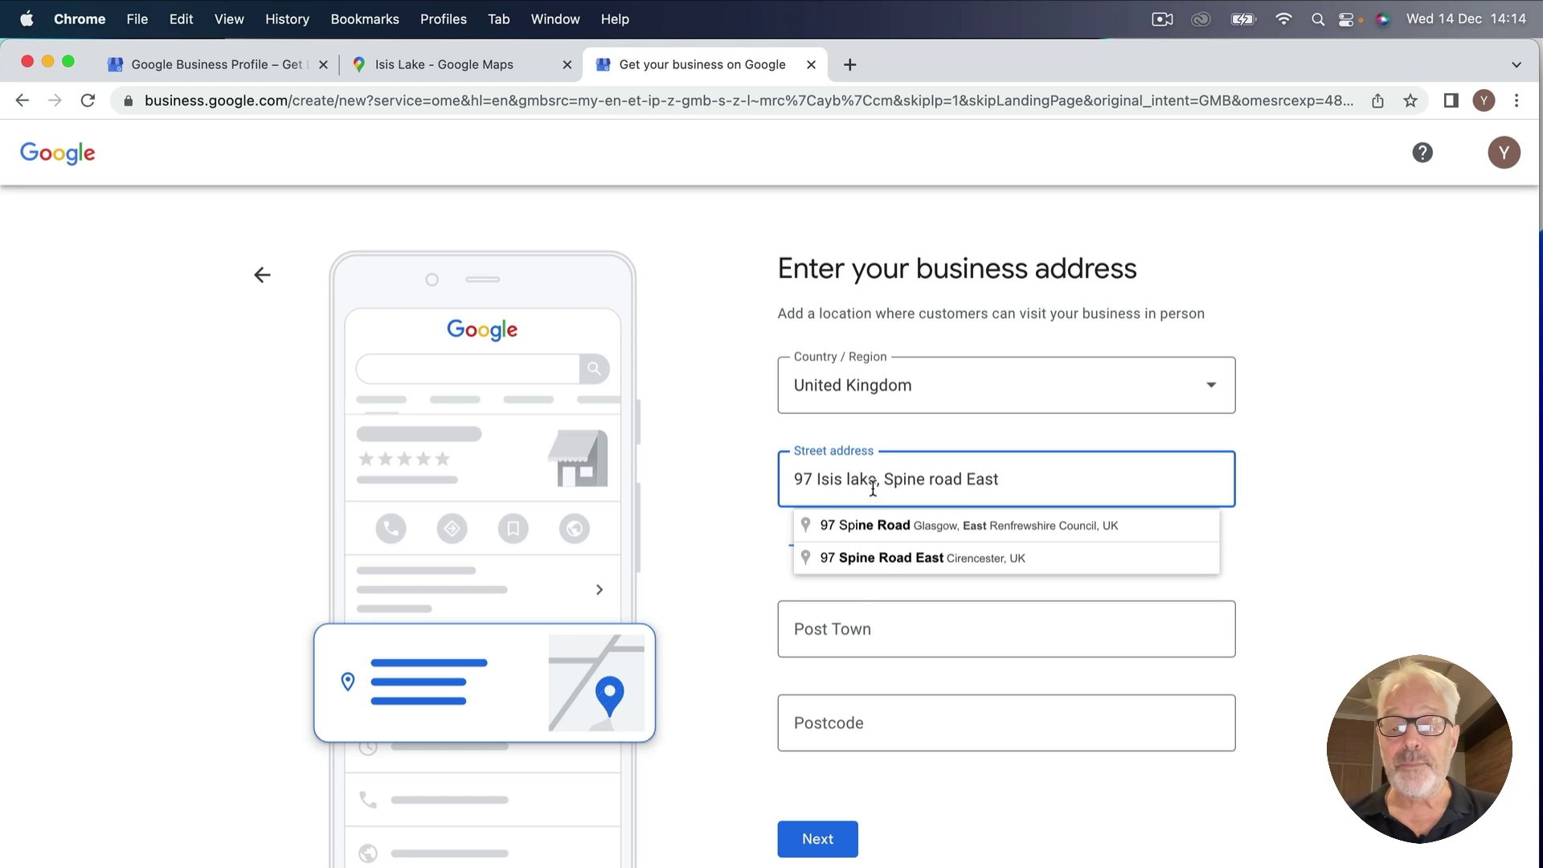
{"action": "left_click", "coordinate": [818, 622]}
{"action": "type", "text": "South Cerney"}
{"action": "left_click", "coordinate": [827, 722]}
{"action": "type", "text": "GL7 5LT"}
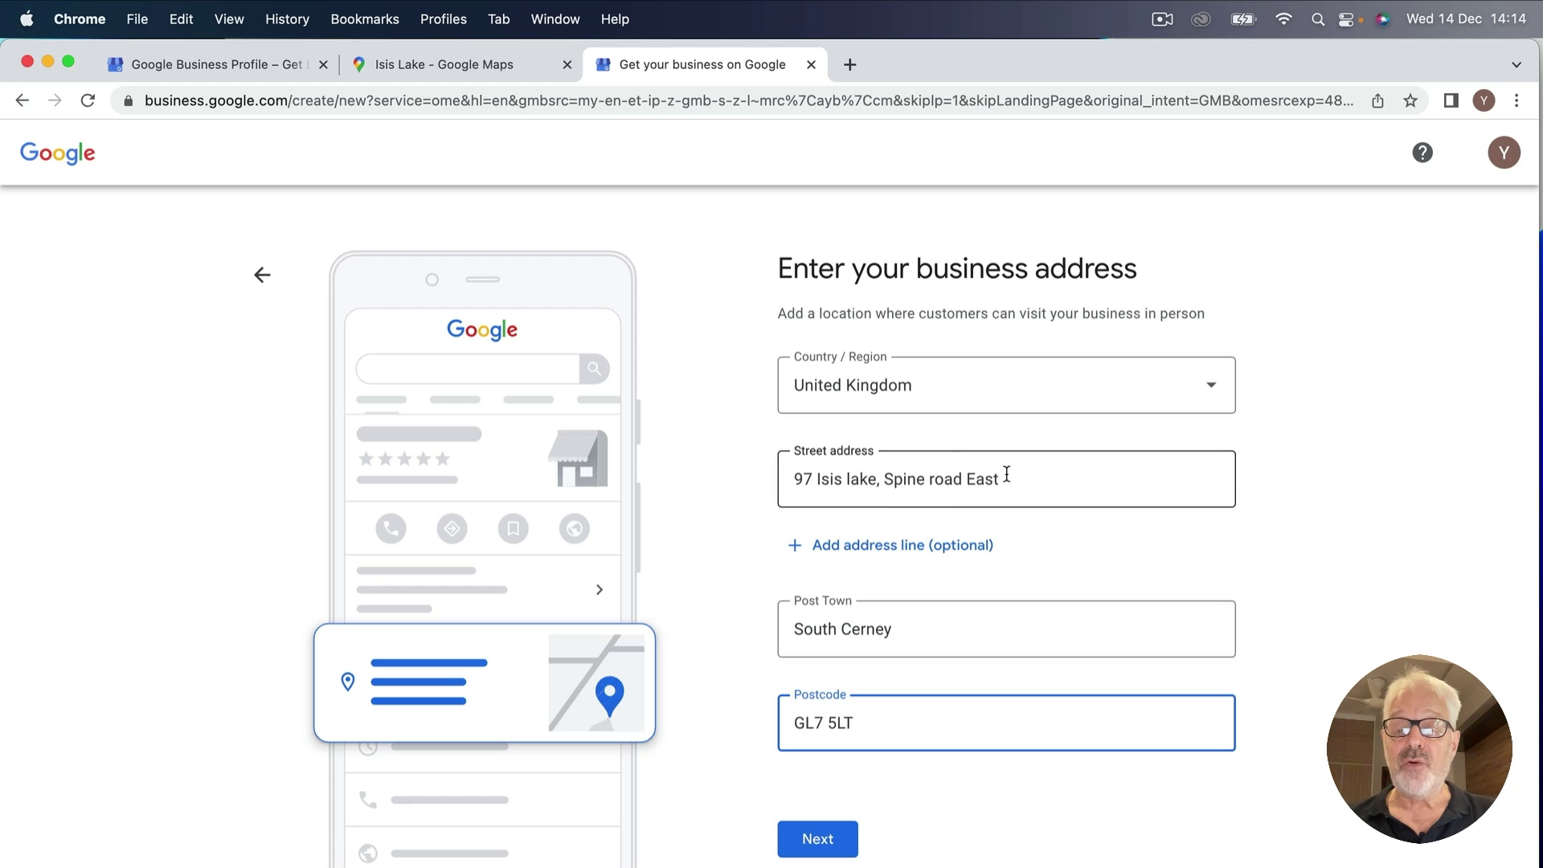
{"action": "left_click", "coordinate": [887, 479]}
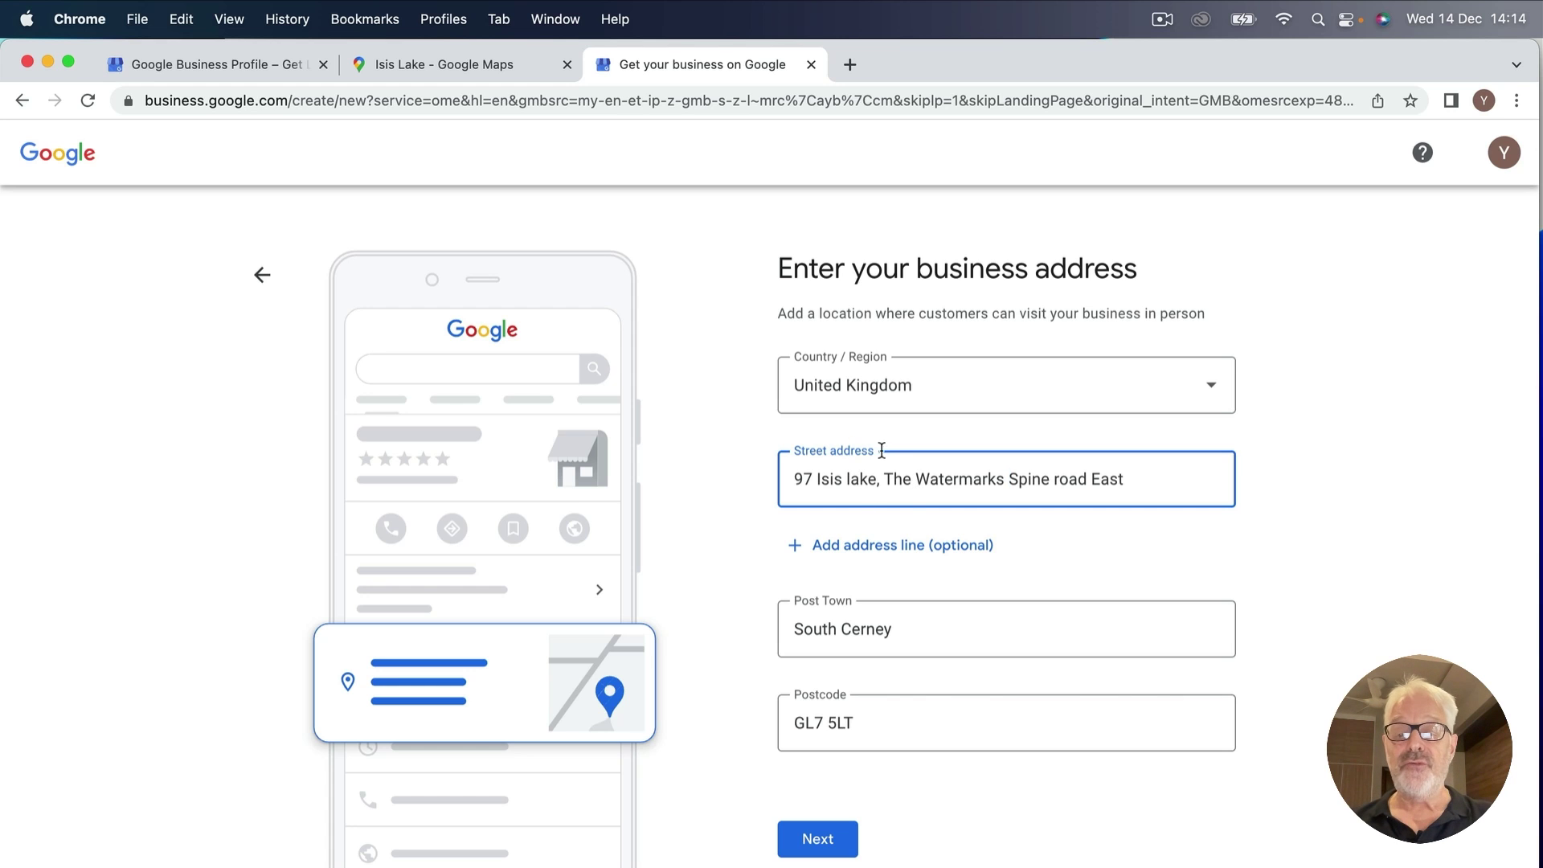
Submit the address, then clear the entered phone number and skip contact details.
{"action": "left_click", "coordinate": [821, 842]}
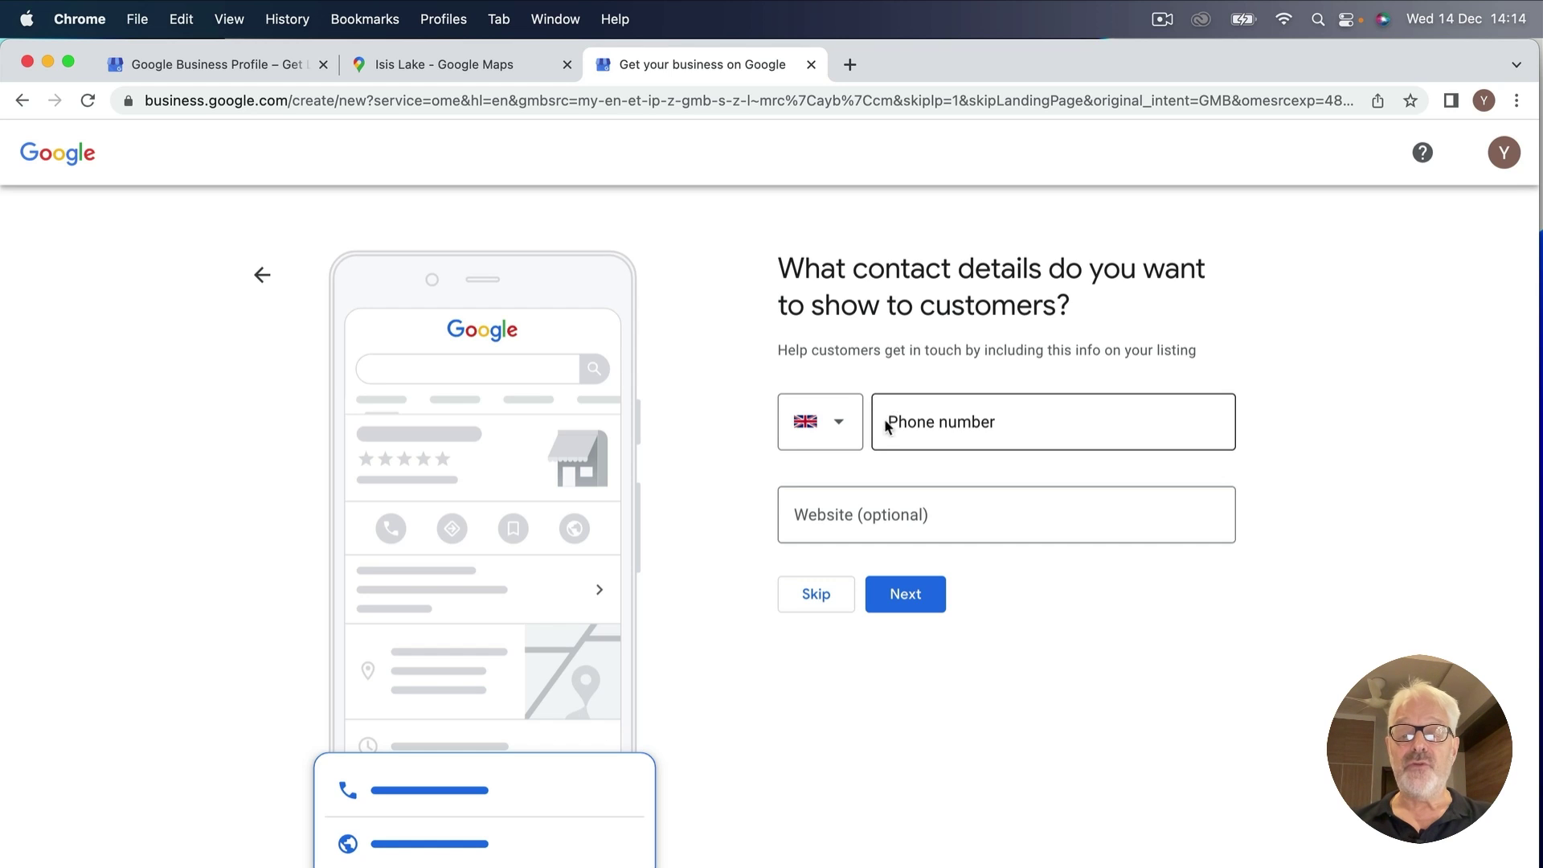
{"action": "left_click", "coordinate": [894, 423]}
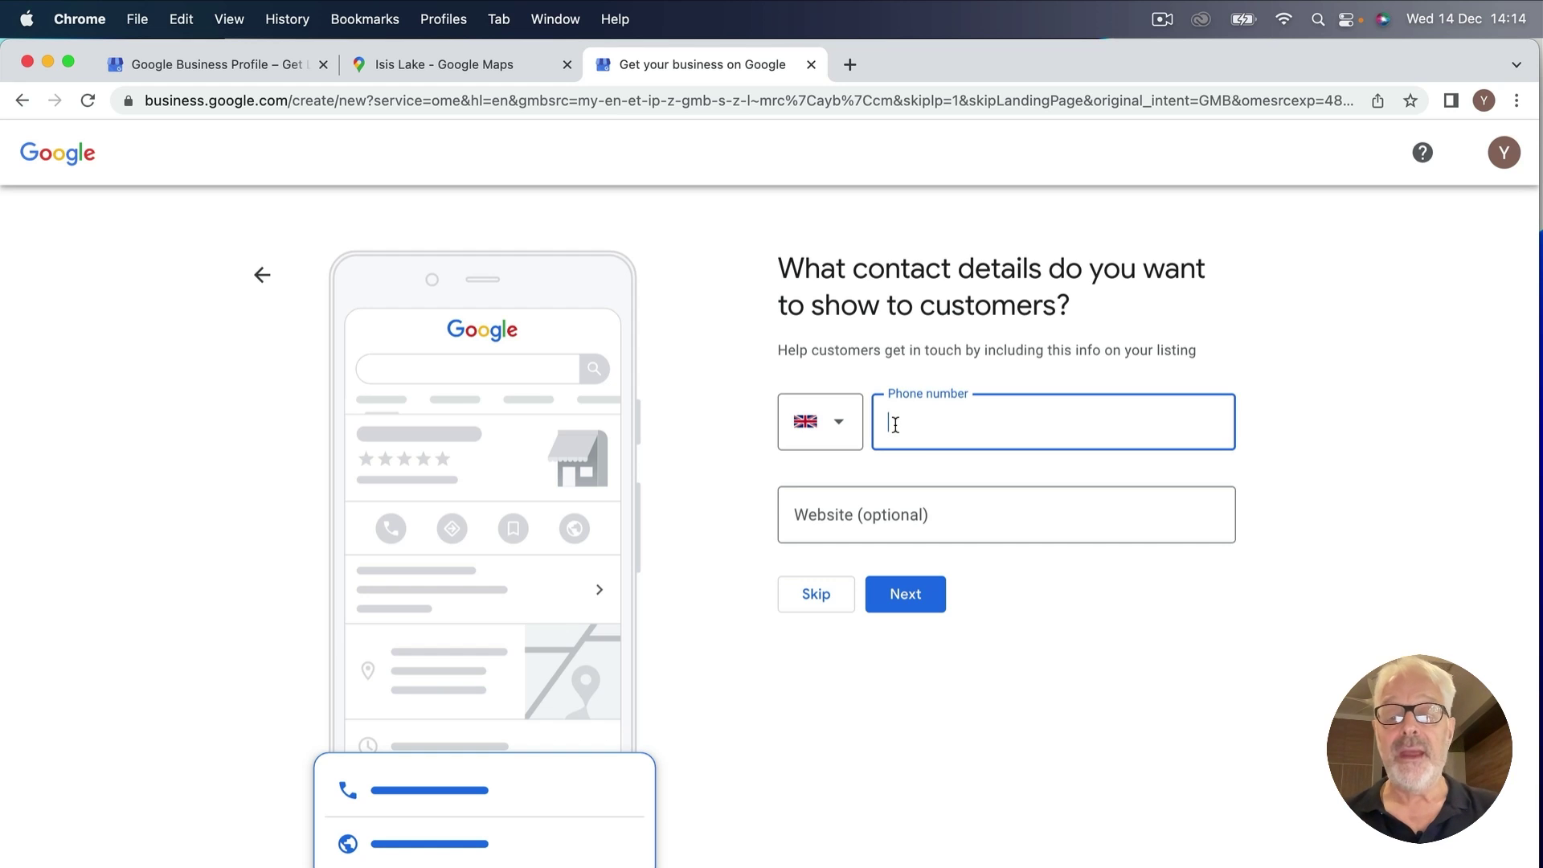
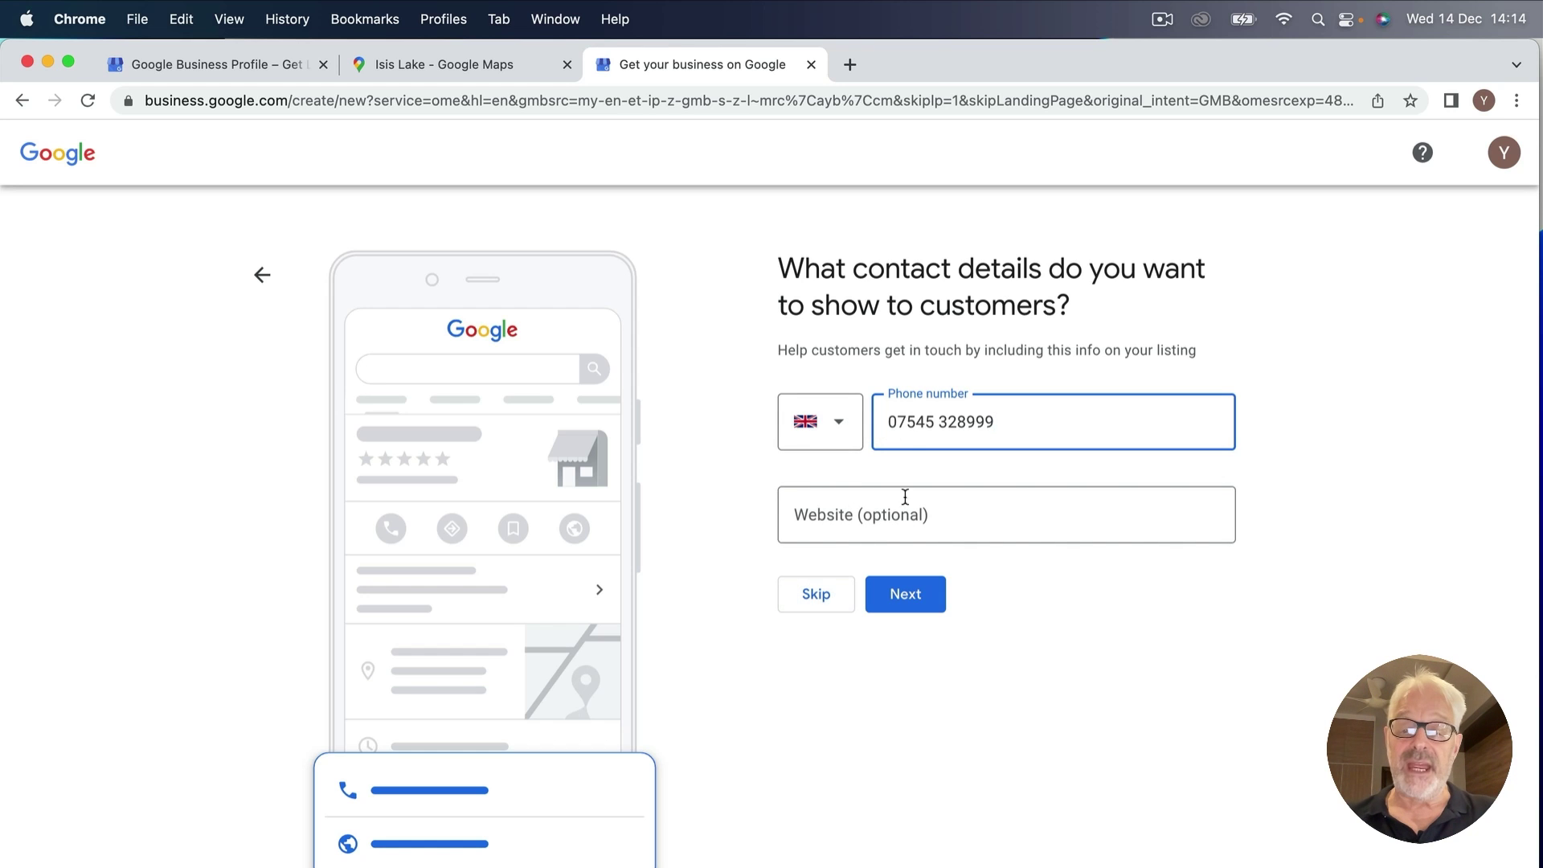
{"action": "left_click_drag", "start_coordinate": [997, 421], "coordinate": [839, 413]}
{"action": "key", "text": "BackSpace"}
{"action": "left_click", "coordinate": [814, 594]}
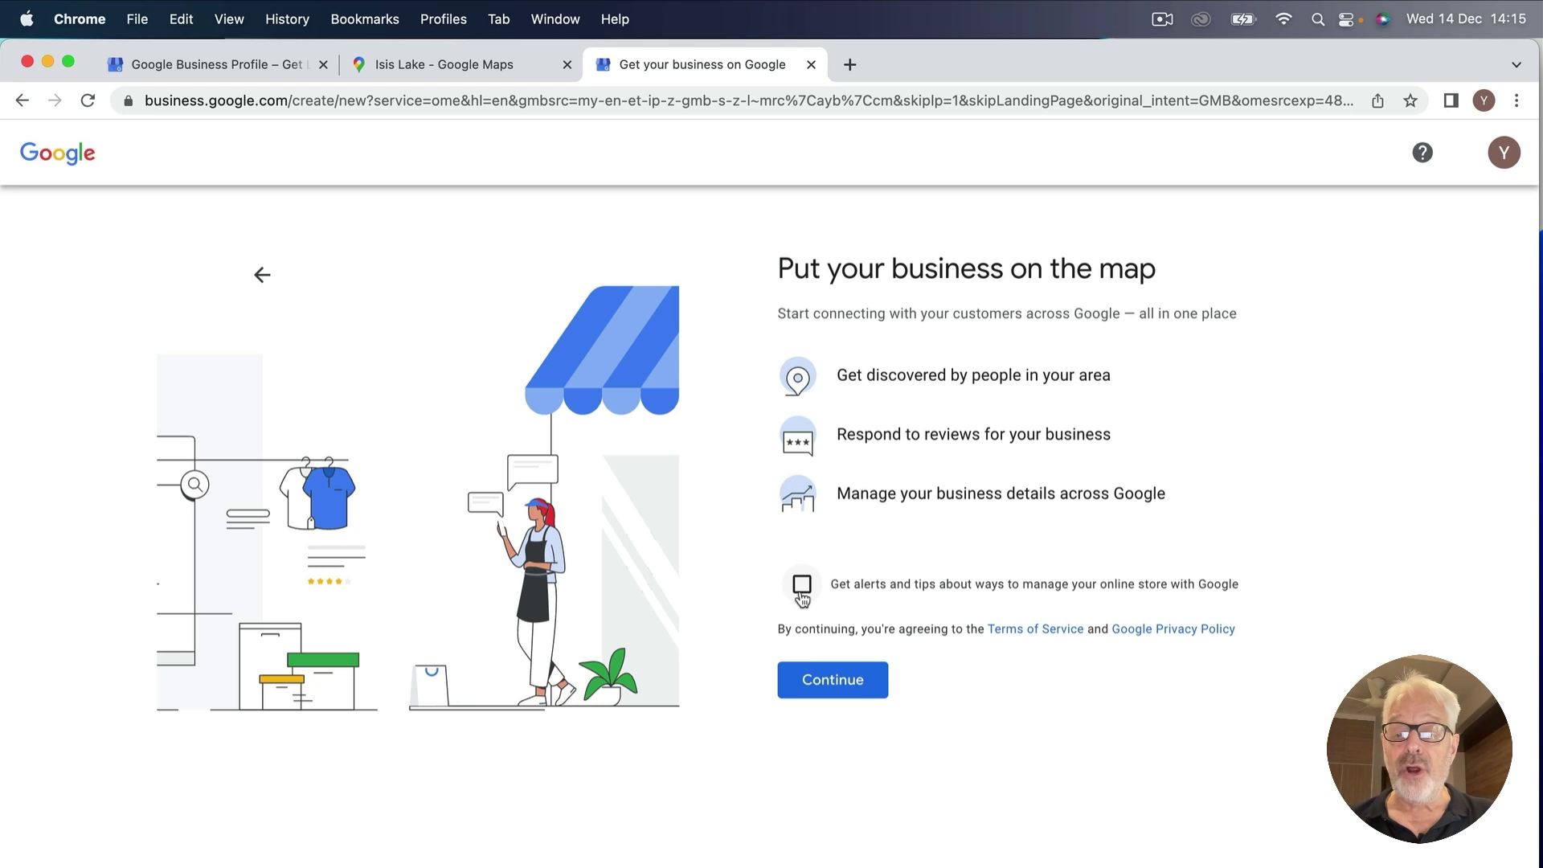
Accept the profile terms and choose to verify the business later.
{"action": "left_click", "coordinate": [824, 692]}
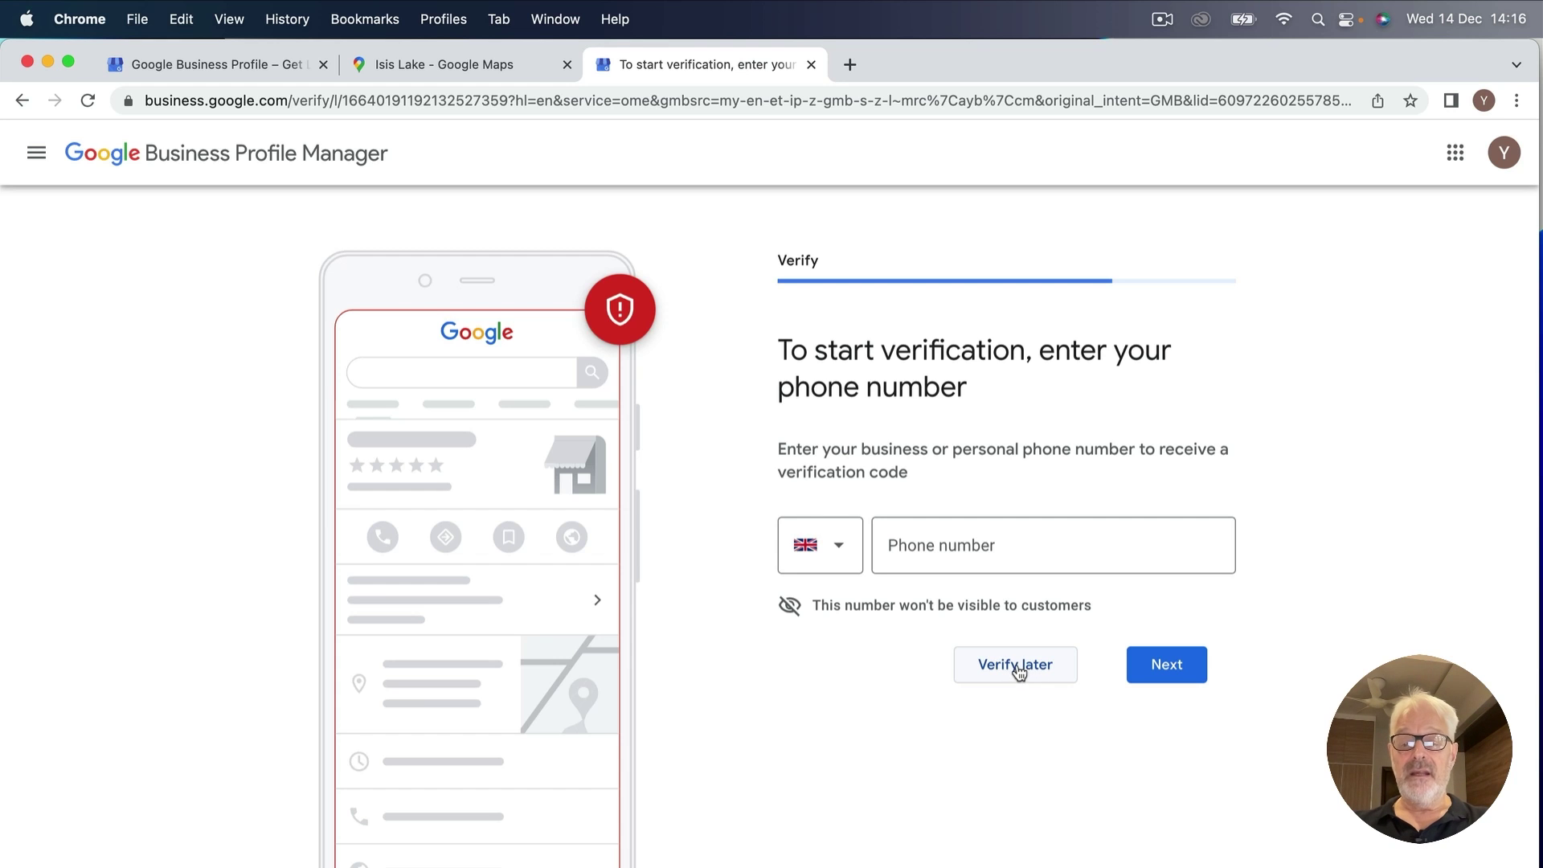
{"action": "left_click", "coordinate": [1016, 667]}
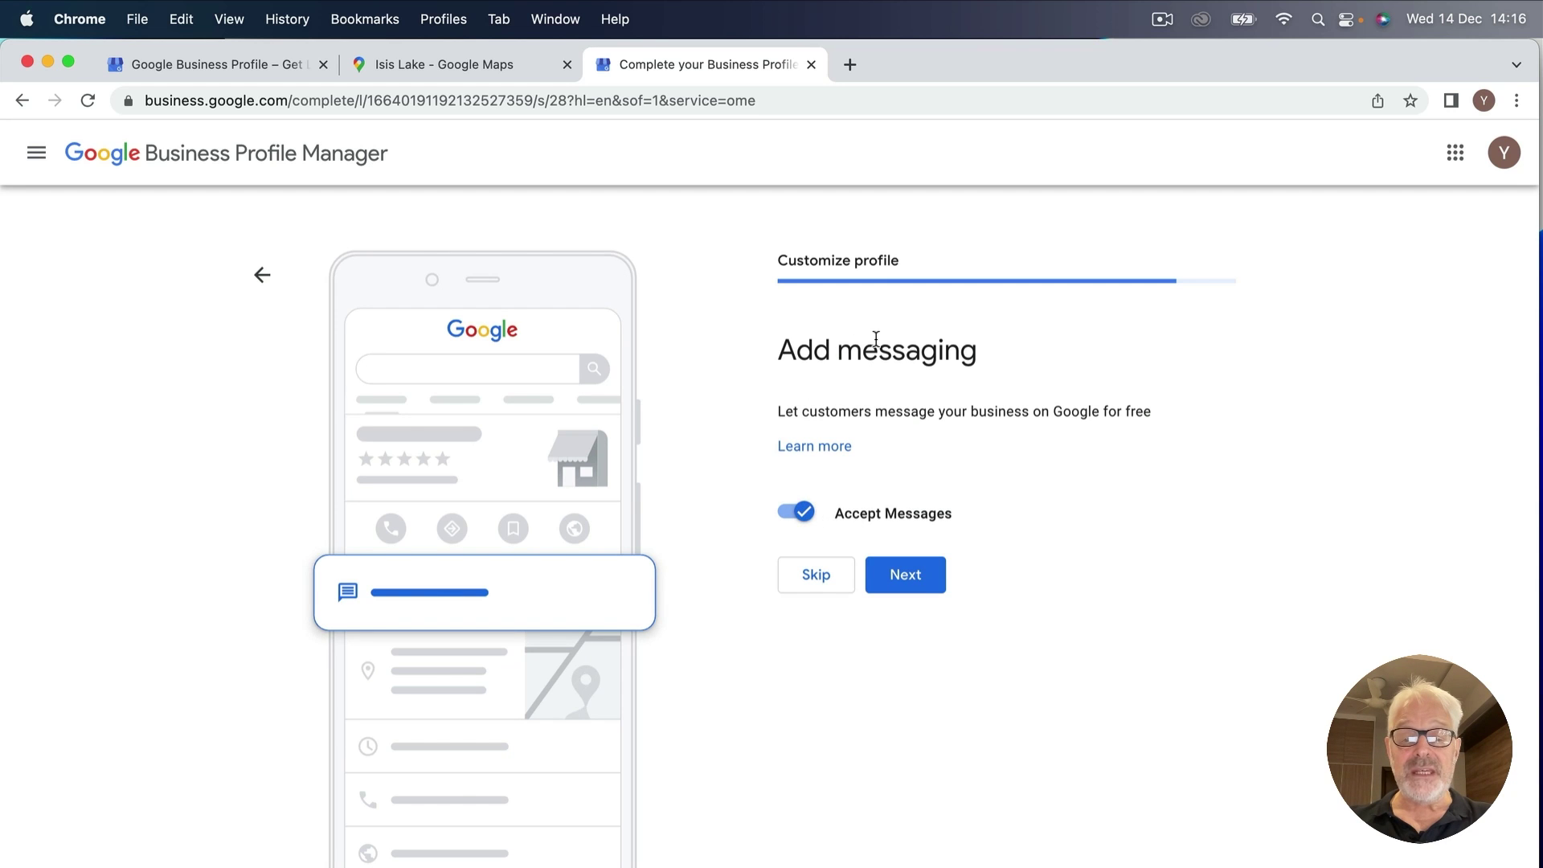
Skip the customer messaging setup.
{"action": "left_click", "coordinate": [816, 574]}
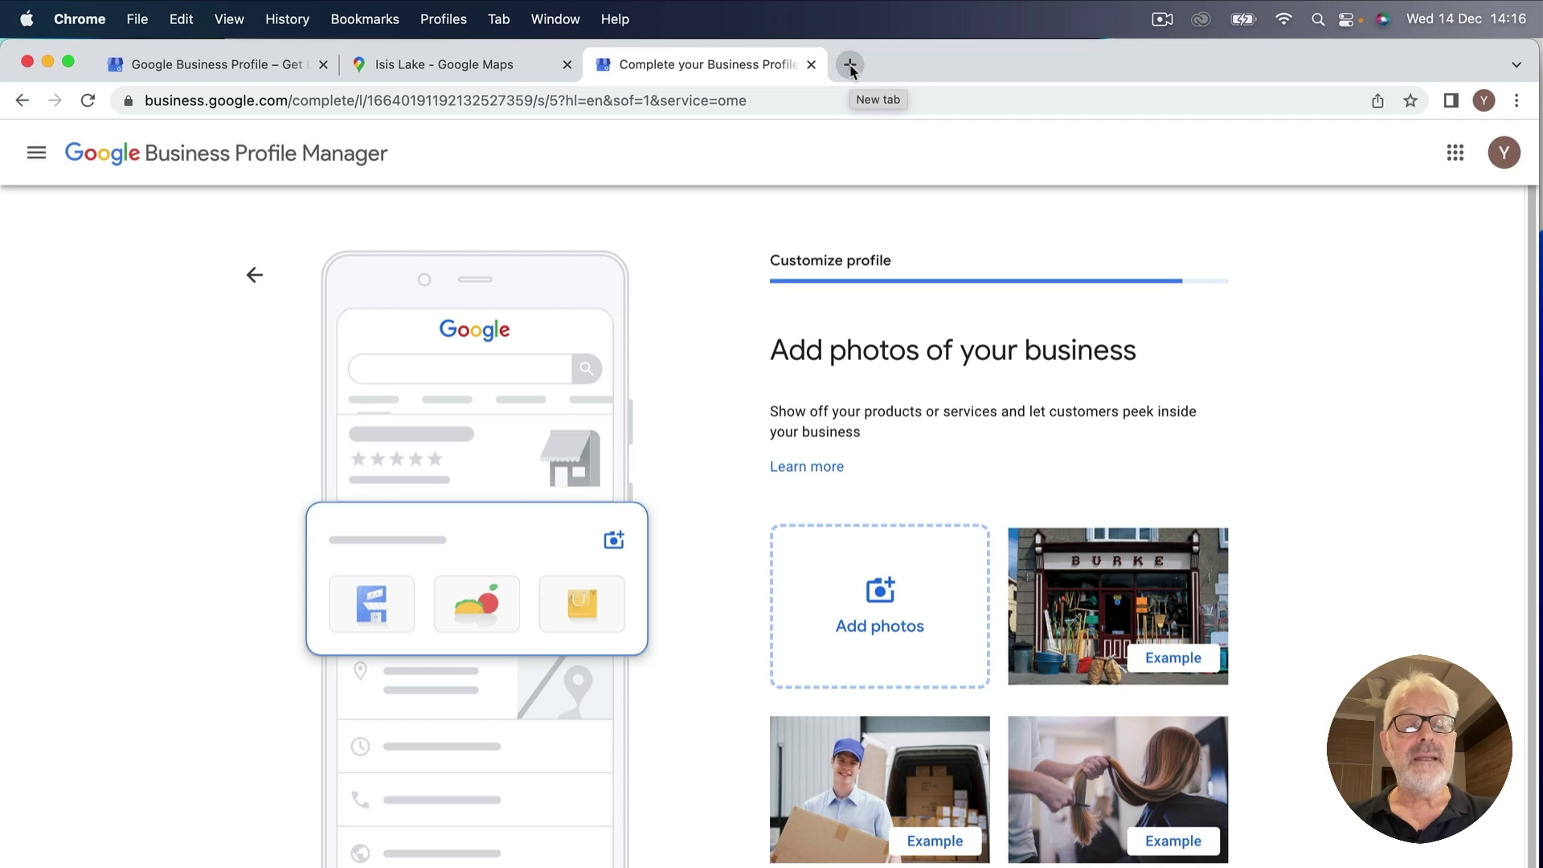
{"action": "left_click", "coordinate": [850, 66]}
Search Google Images for 'isis lake south cerney'.
{"action": "type", "text": "isis la"}
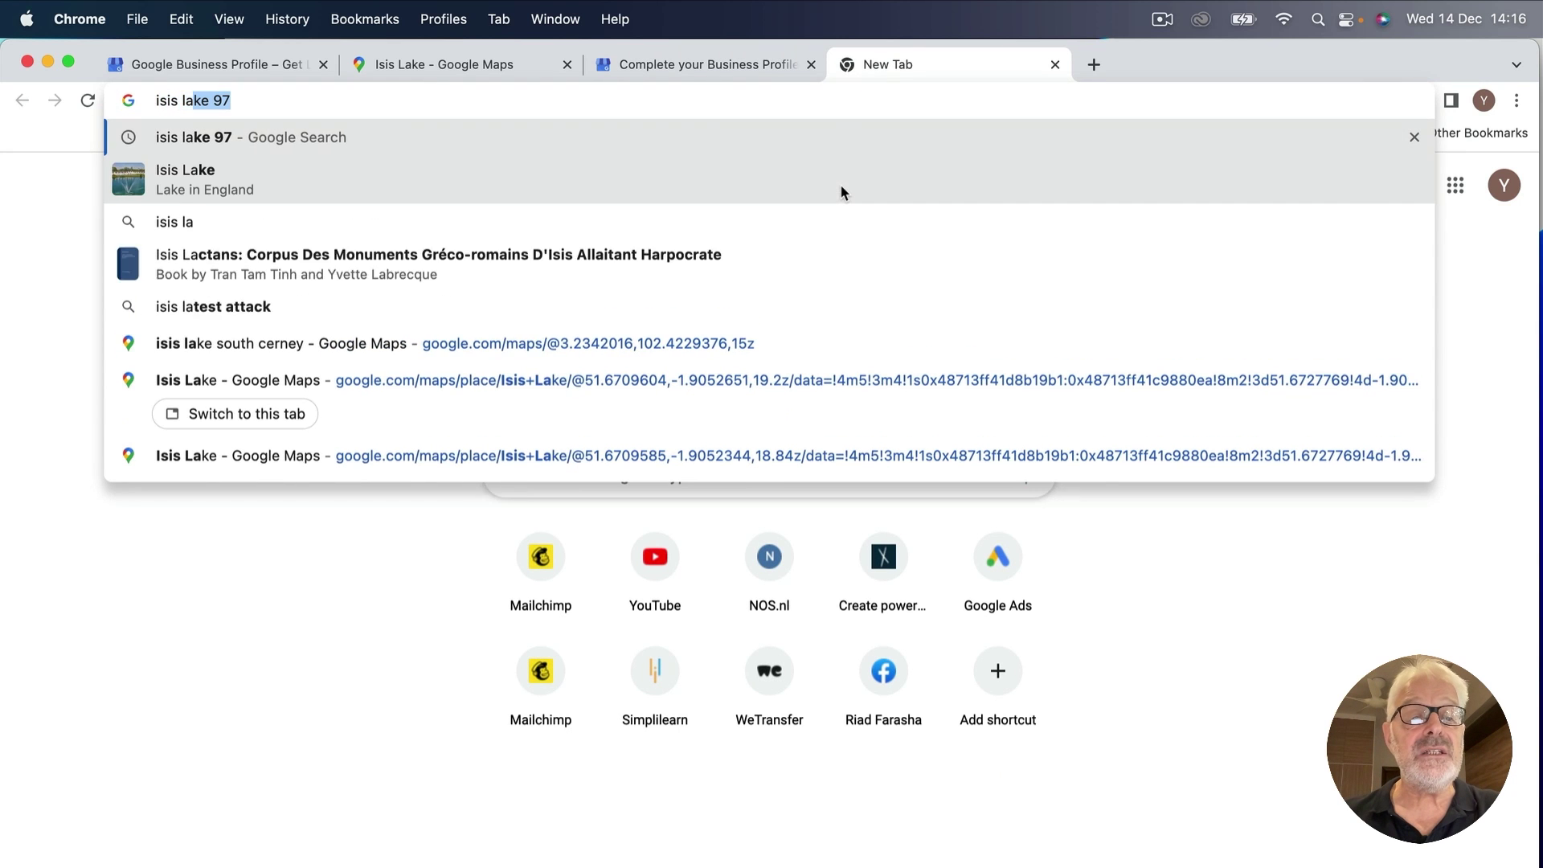
{"action": "type", "text": "ke south cerney"}
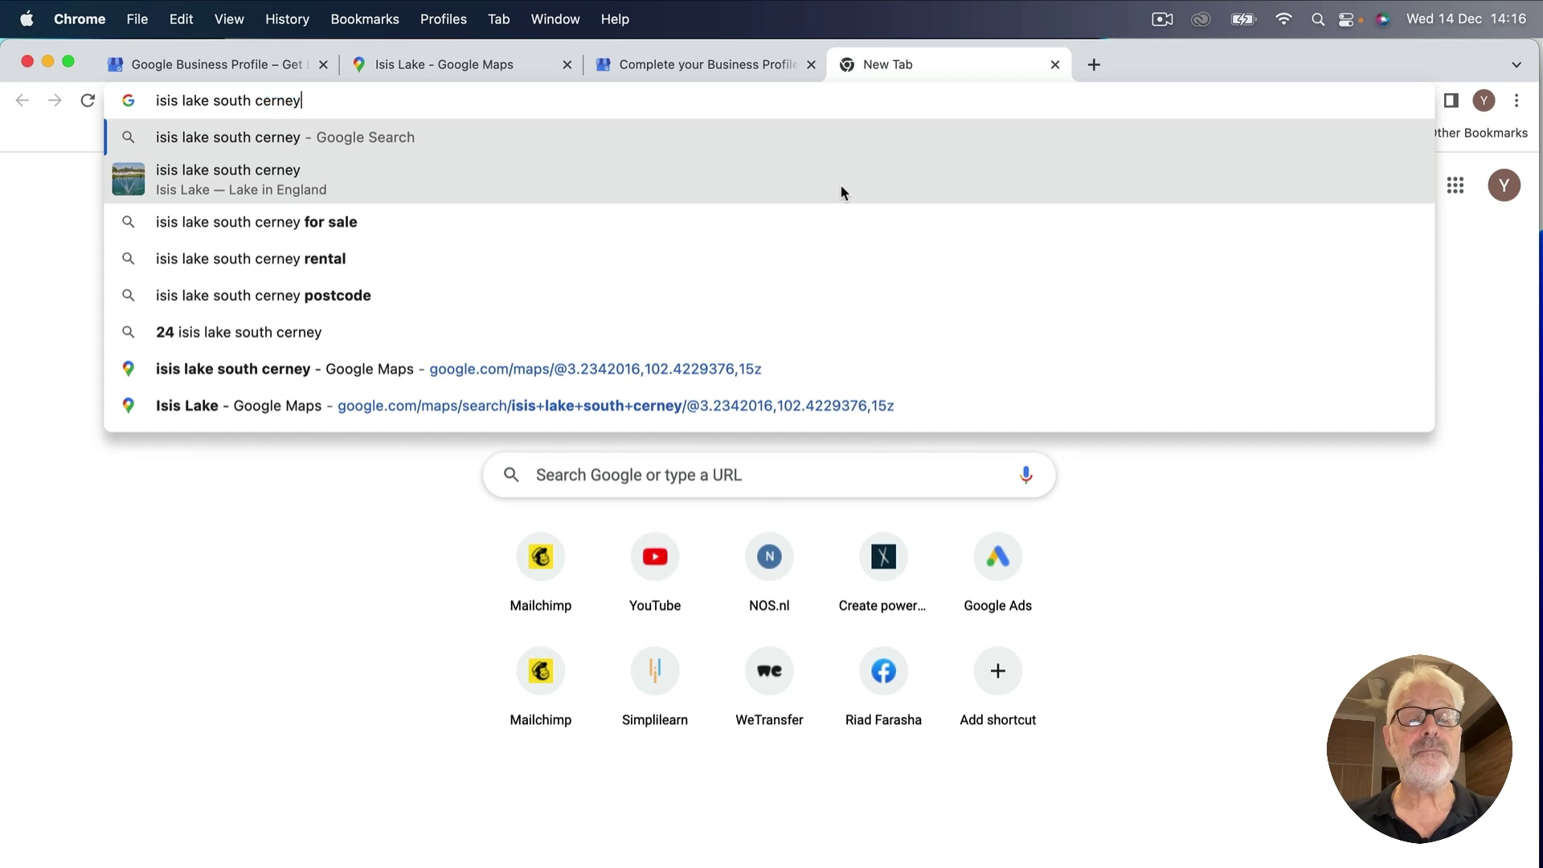
{"action": "key", "text": "Return"}
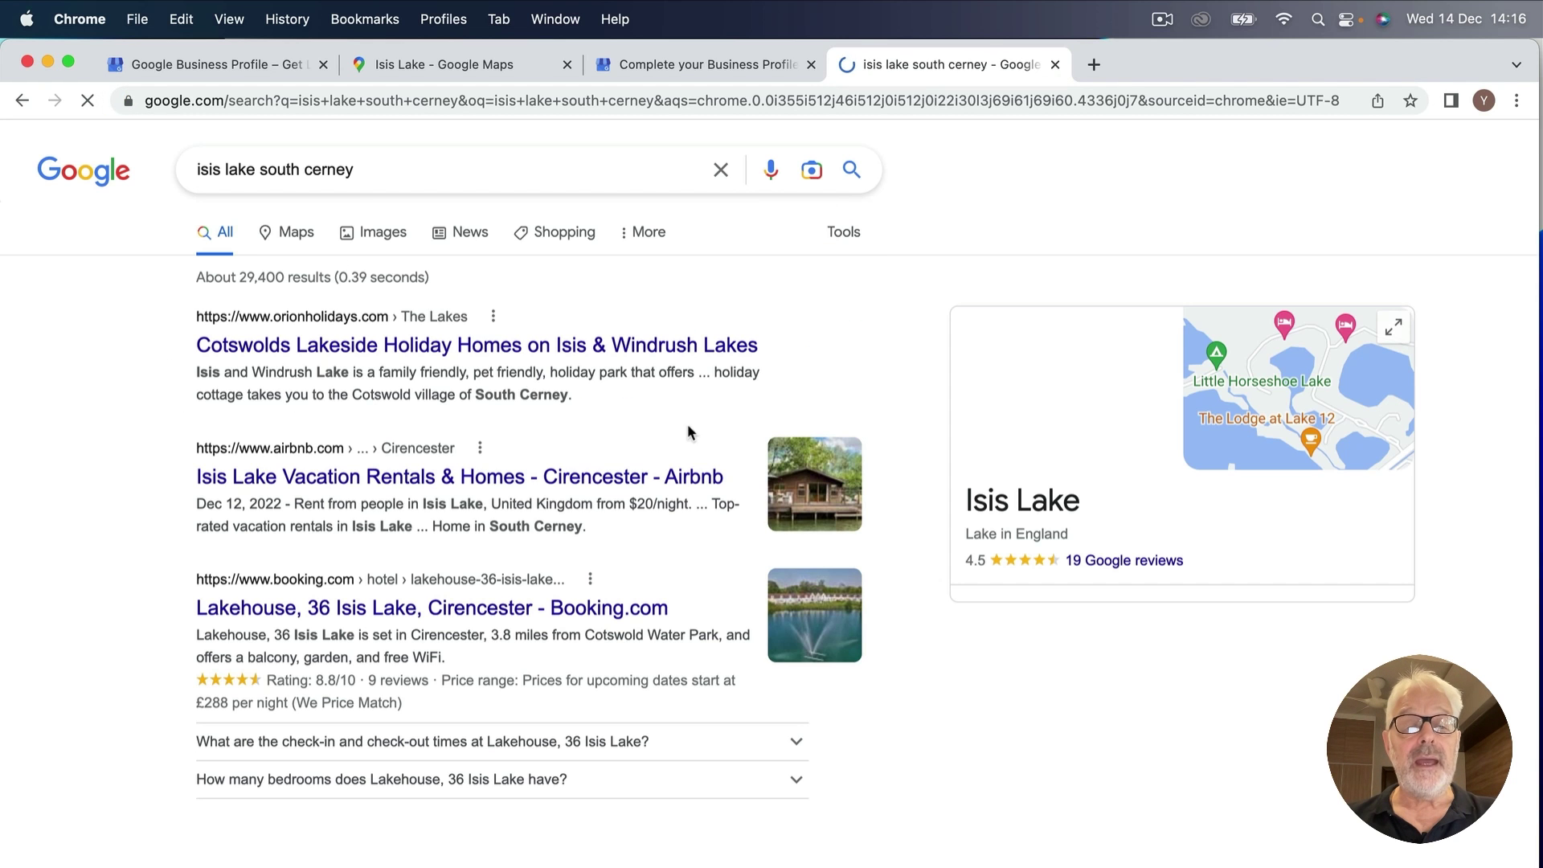
{"action": "left_click", "coordinate": [385, 233]}
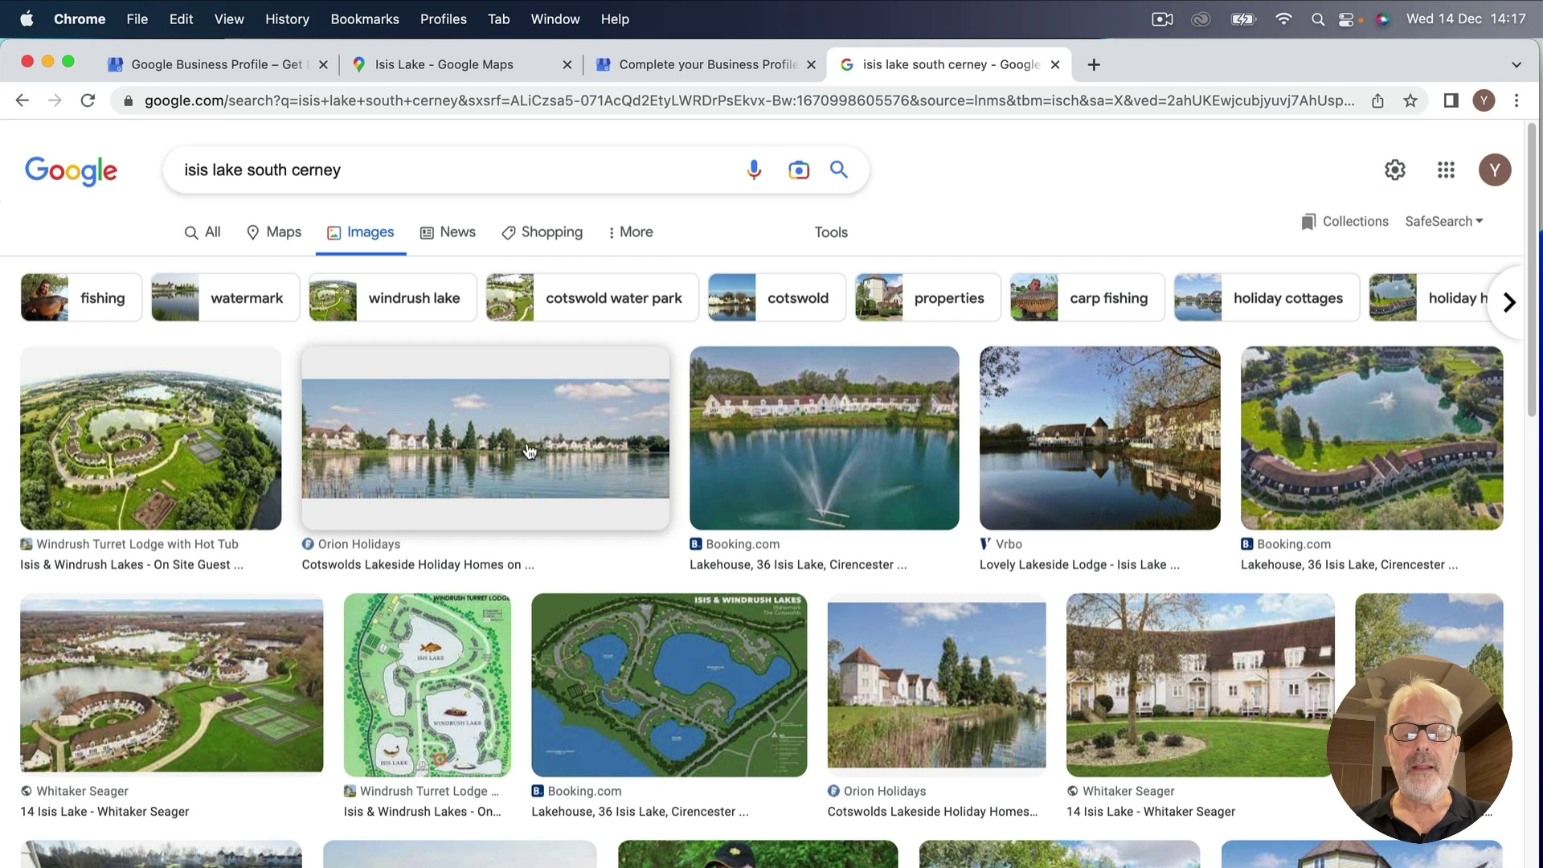
Save the Booking.com fountain lake photo as IsisLodge_091.
{"action": "left_click", "coordinate": [816, 424]}
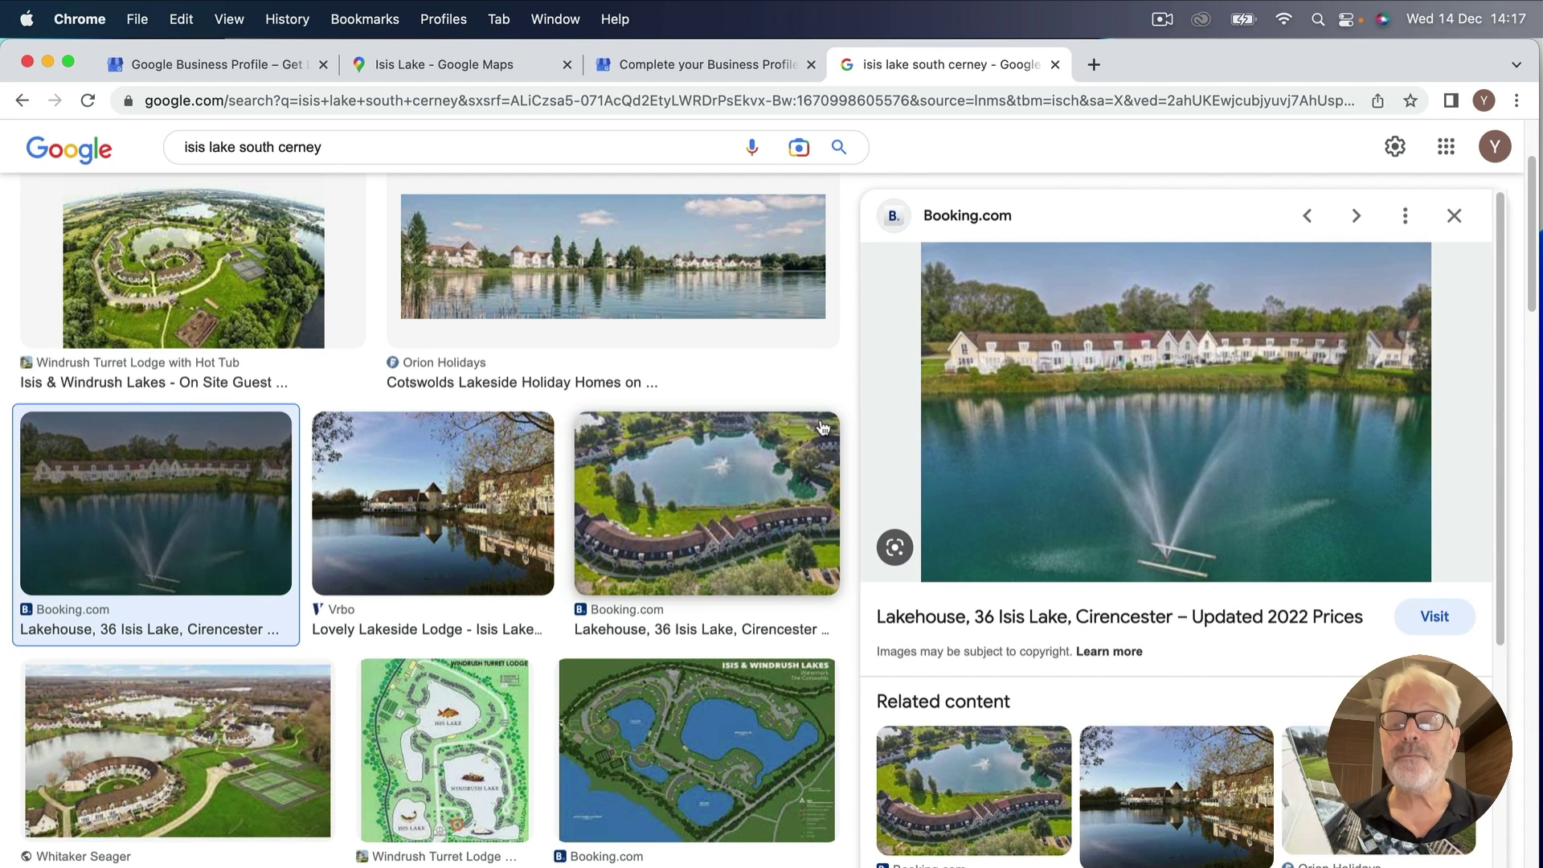
{"action": "right_click", "coordinate": [1045, 361]}
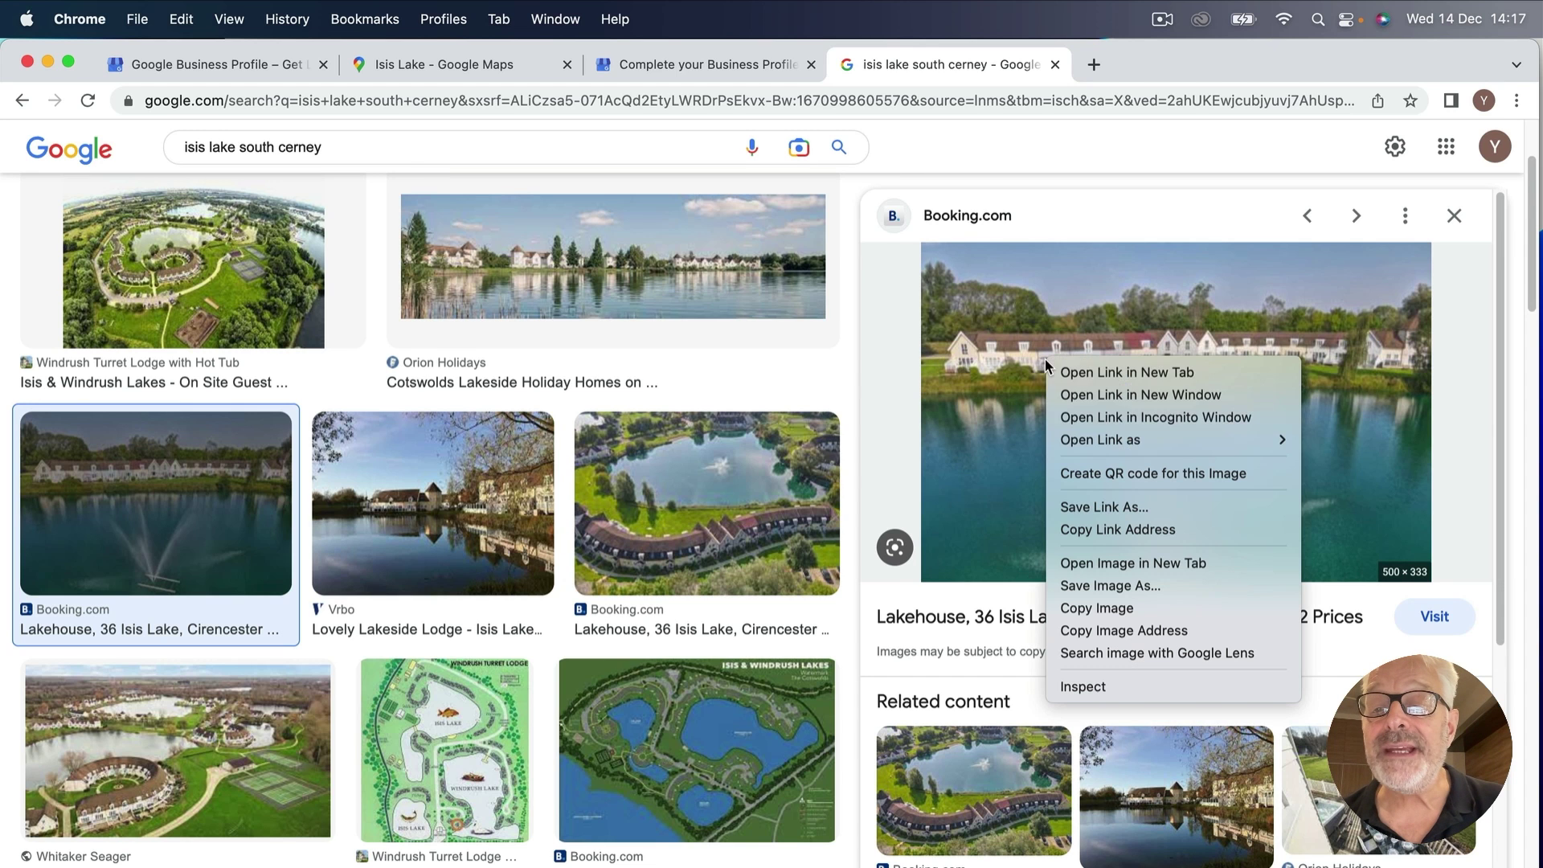
{"action": "left_click", "coordinate": [1098, 586]}
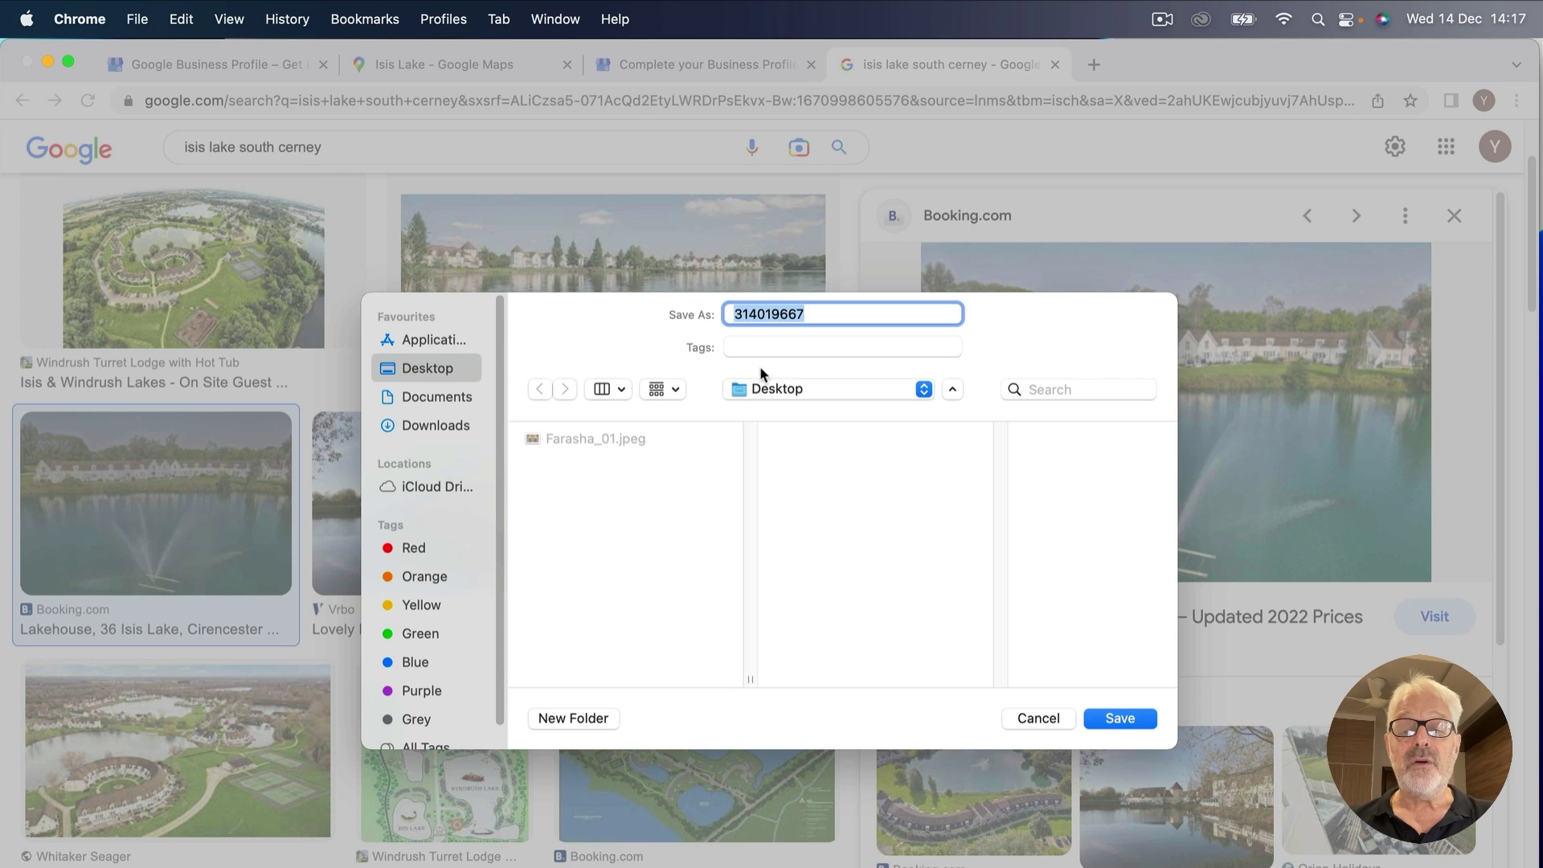
{"action": "type", "text": "IsisL"}
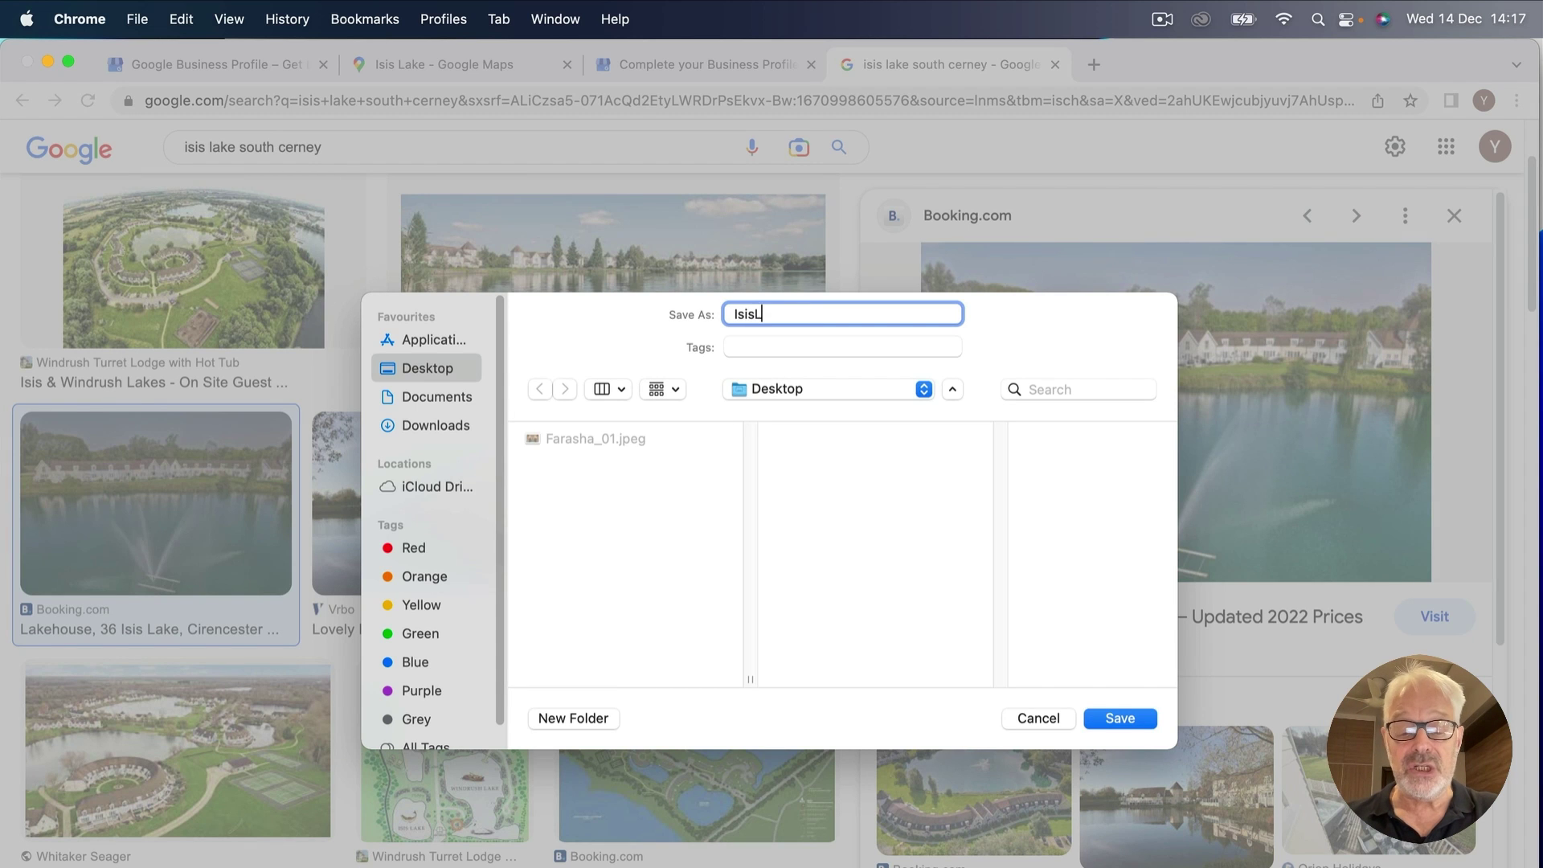
{"action": "type", "text": "odge_091"}
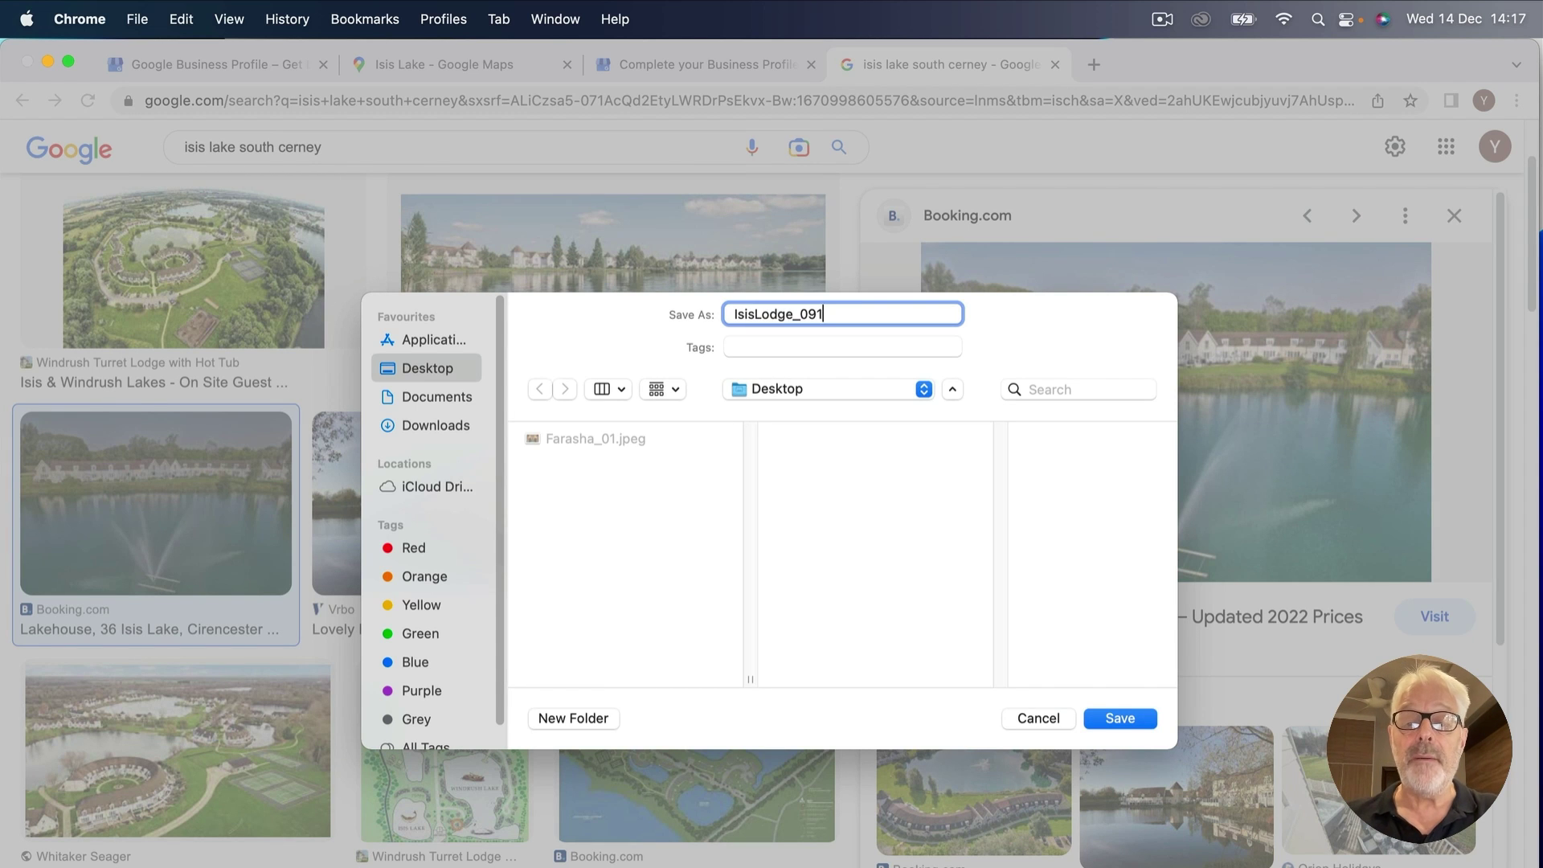
{"action": "key", "text": "Return"}
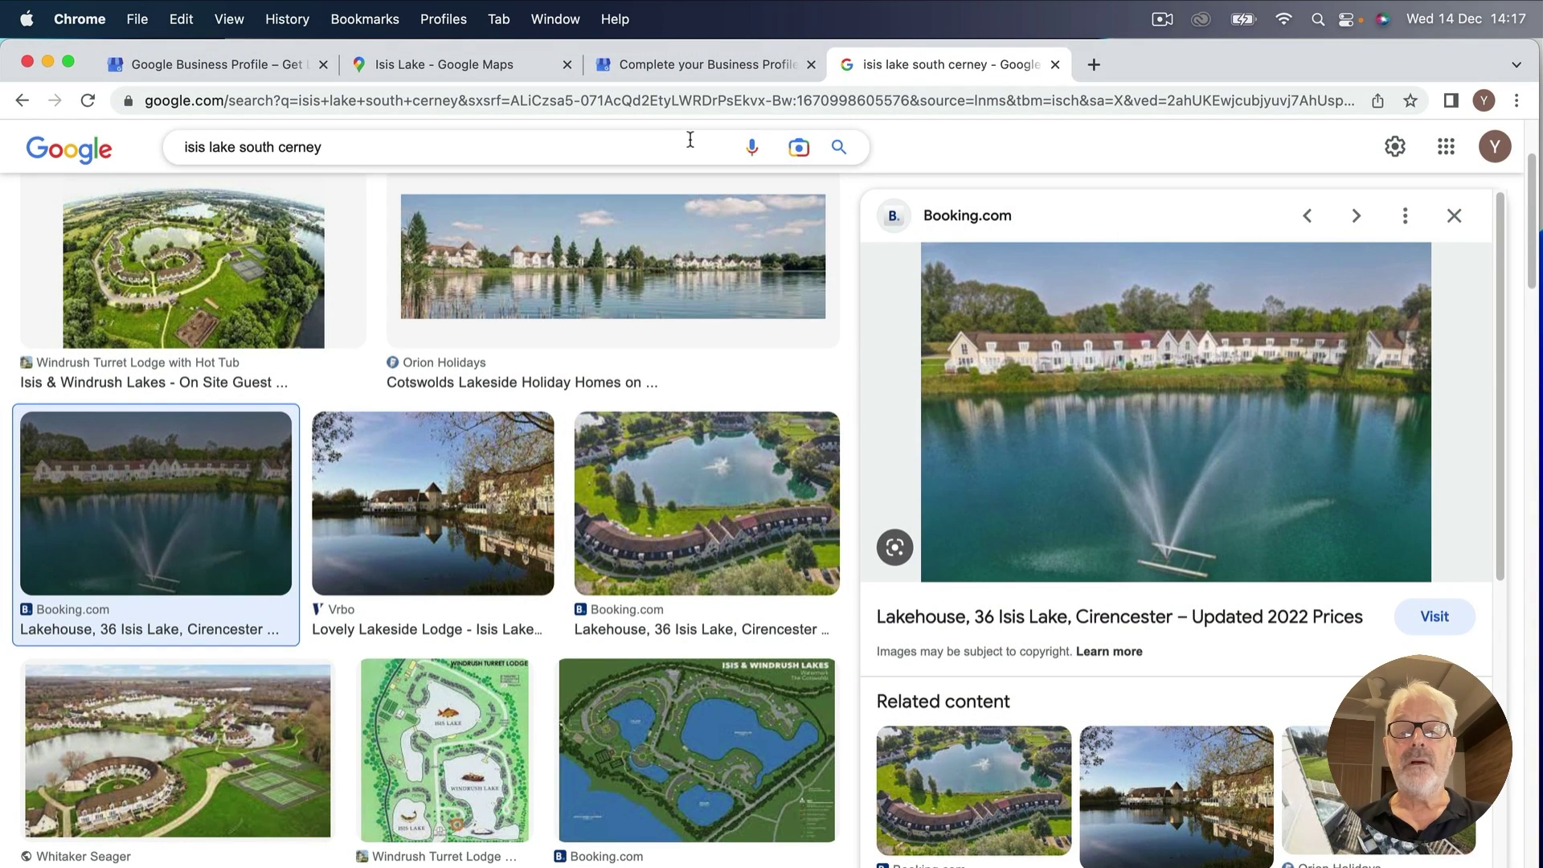
Upload IsisLodge_01.jpeg from the Desktop as the new lodge profile's first photo.
{"action": "left_click", "coordinate": [648, 64]}
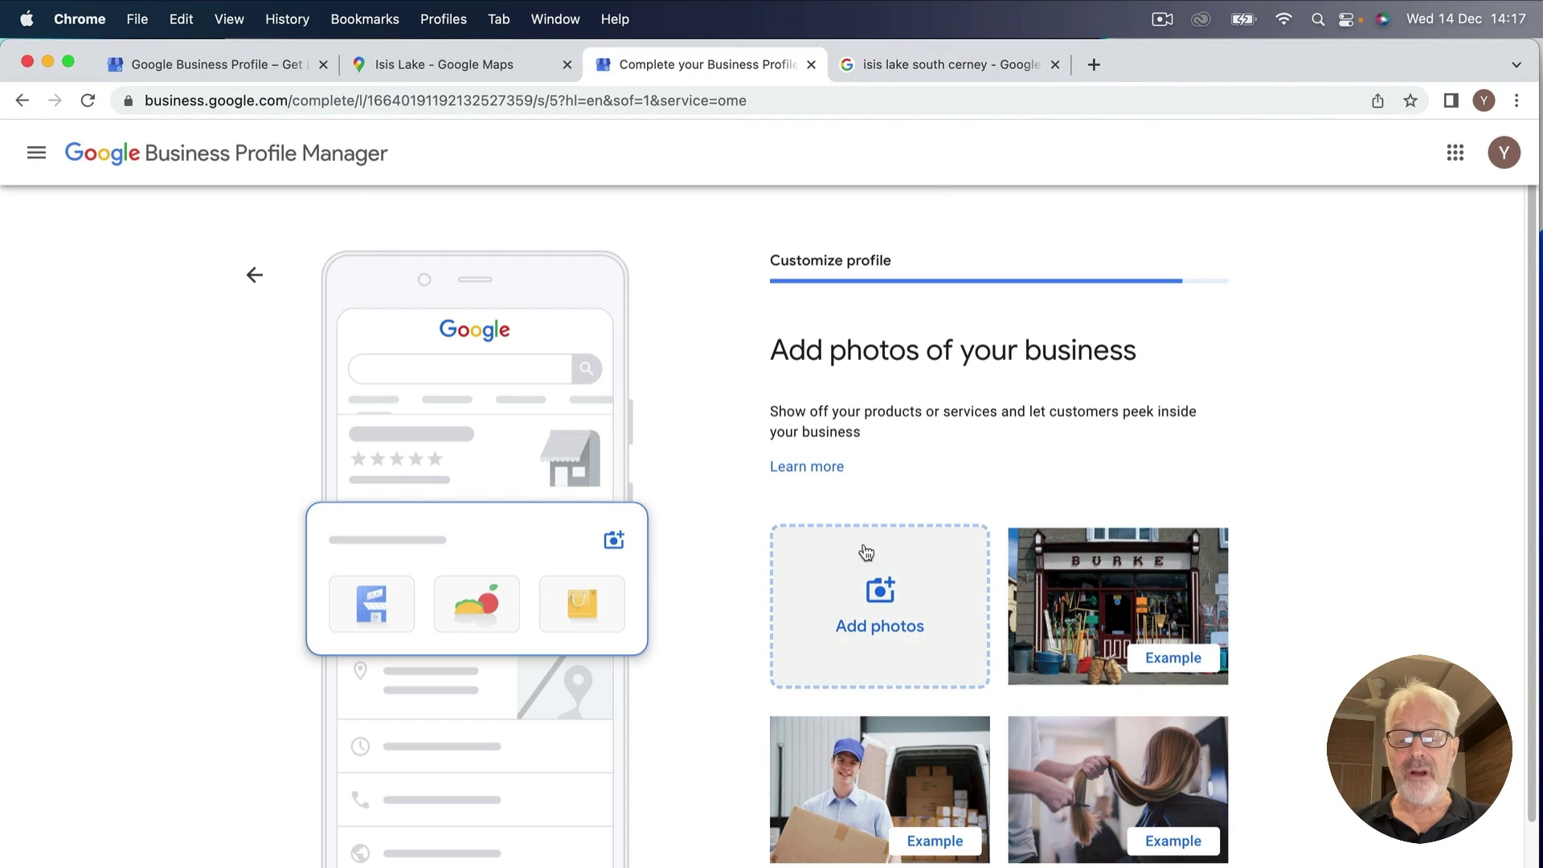
{"action": "left_click", "coordinate": [876, 593]}
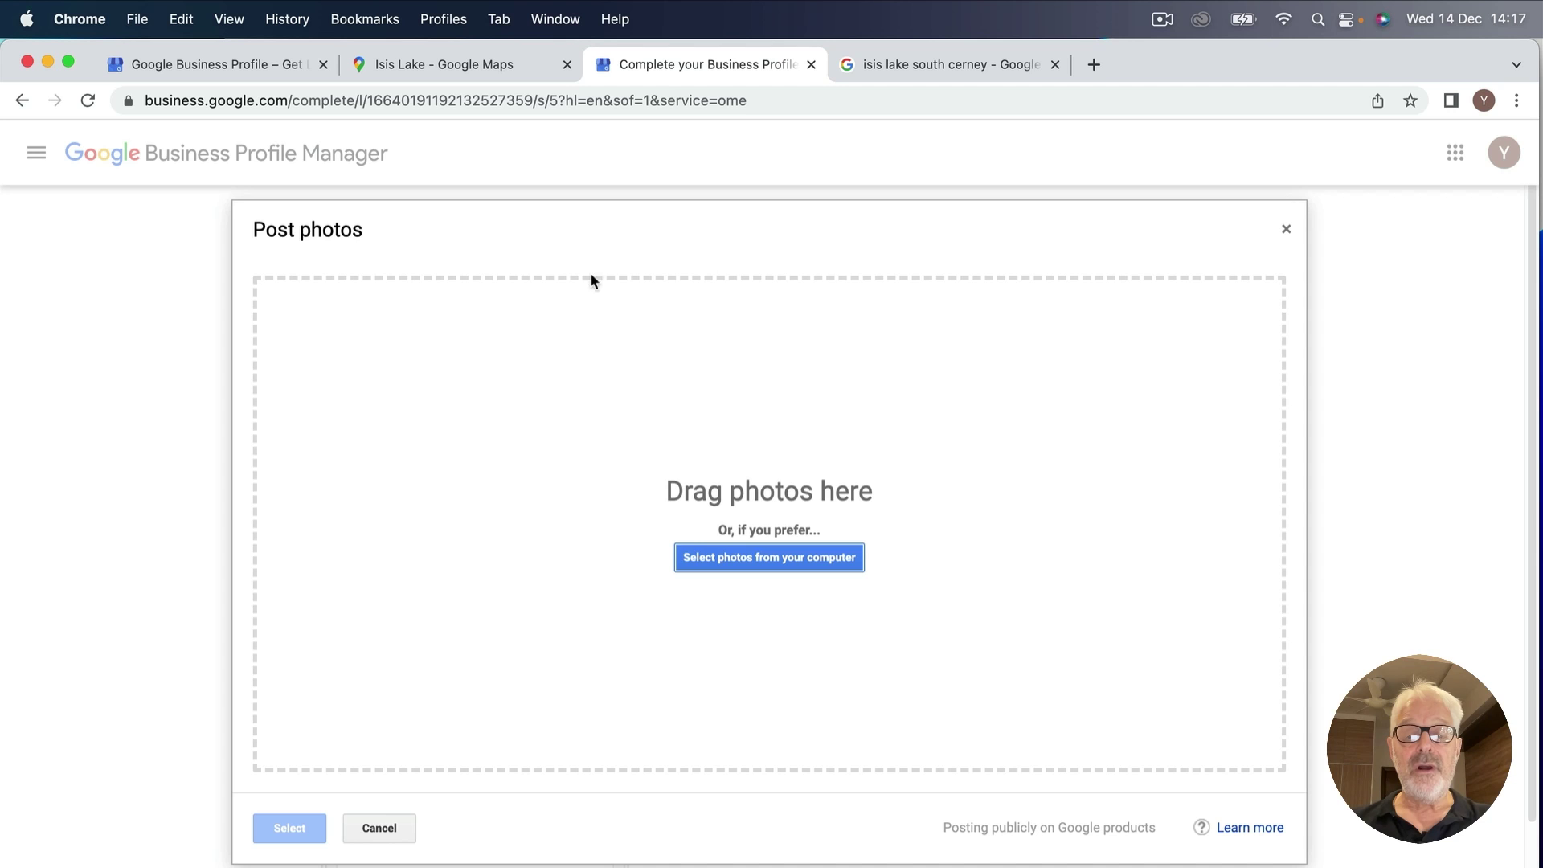
{"action": "left_click", "coordinate": [756, 562]}
{"action": "left_click", "coordinate": [774, 323]}
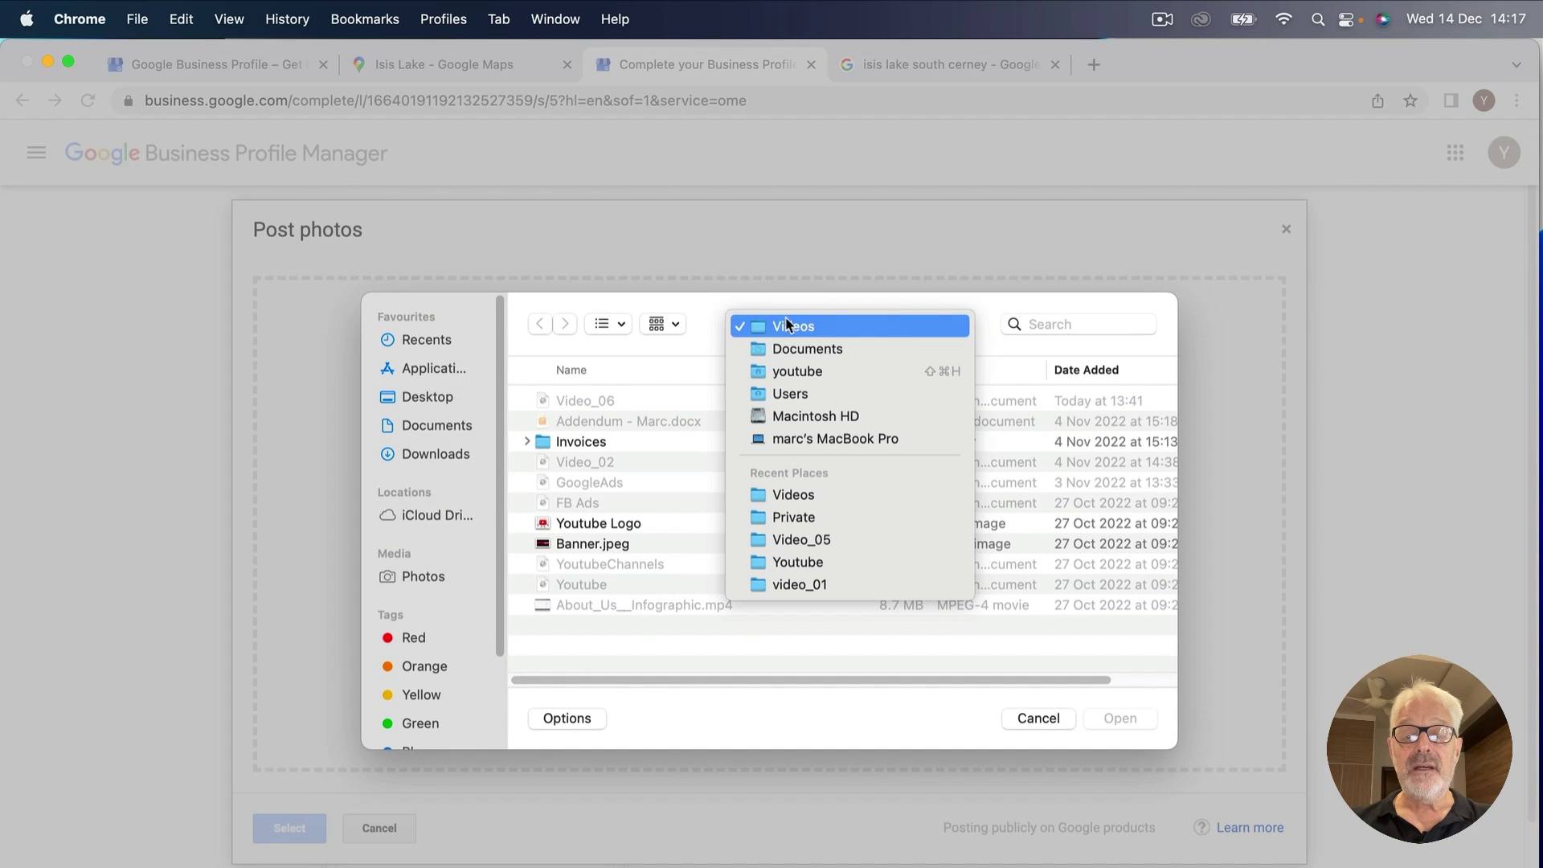
{"action": "left_click", "coordinate": [802, 372]}
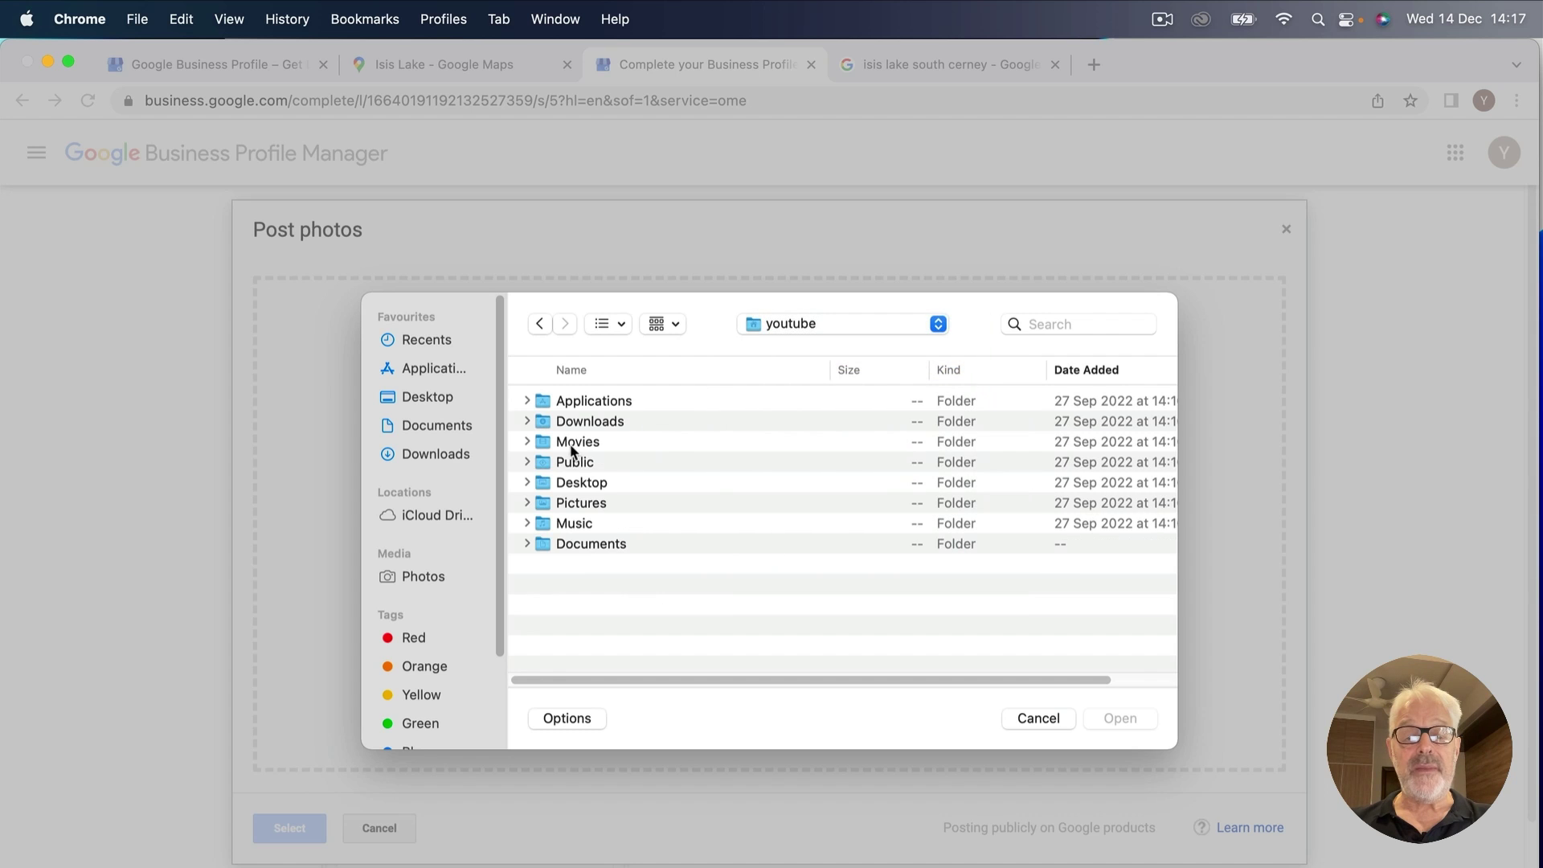
{"action": "double_click", "coordinate": [582, 482]}
{"action": "double_click", "coordinate": [623, 404]}
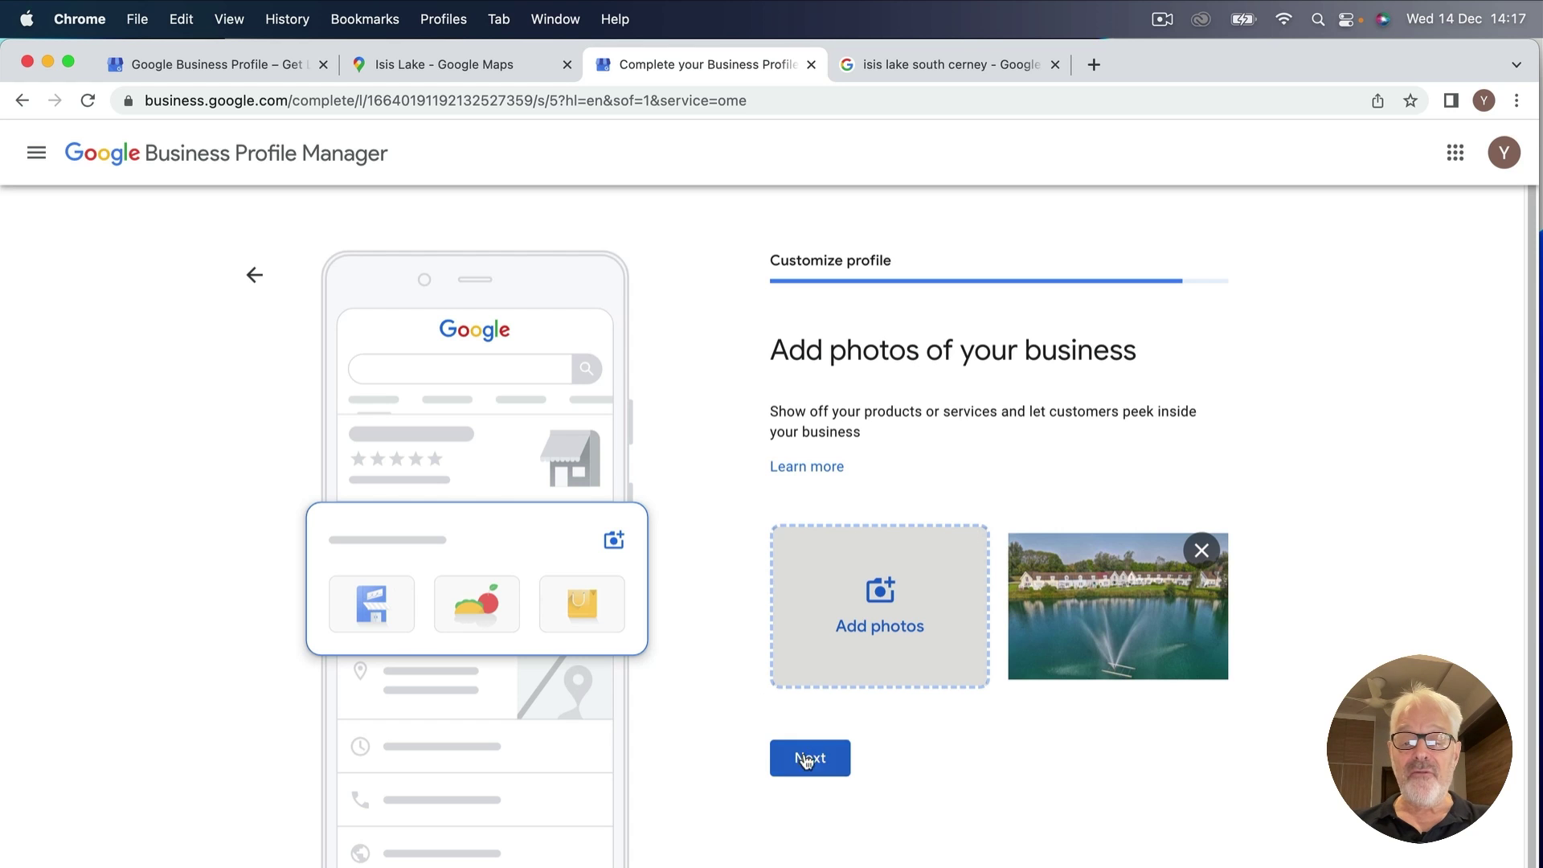
Move past the photos step, skip the £400 ad credit and custom domain, and continue.
{"action": "left_click", "coordinate": [811, 758]}
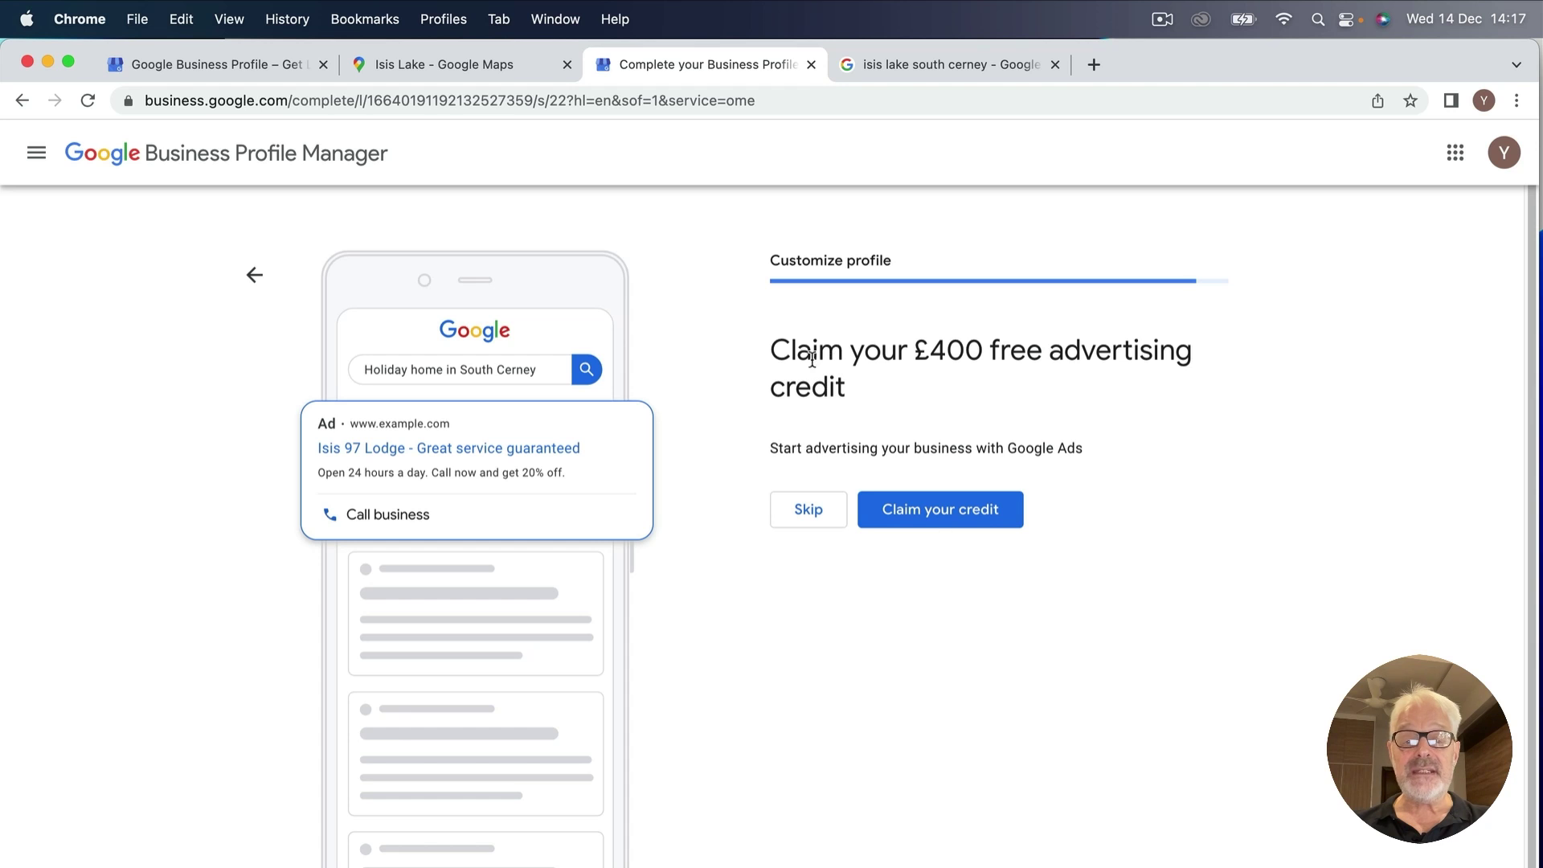
{"action": "left_click", "coordinate": [812, 512]}
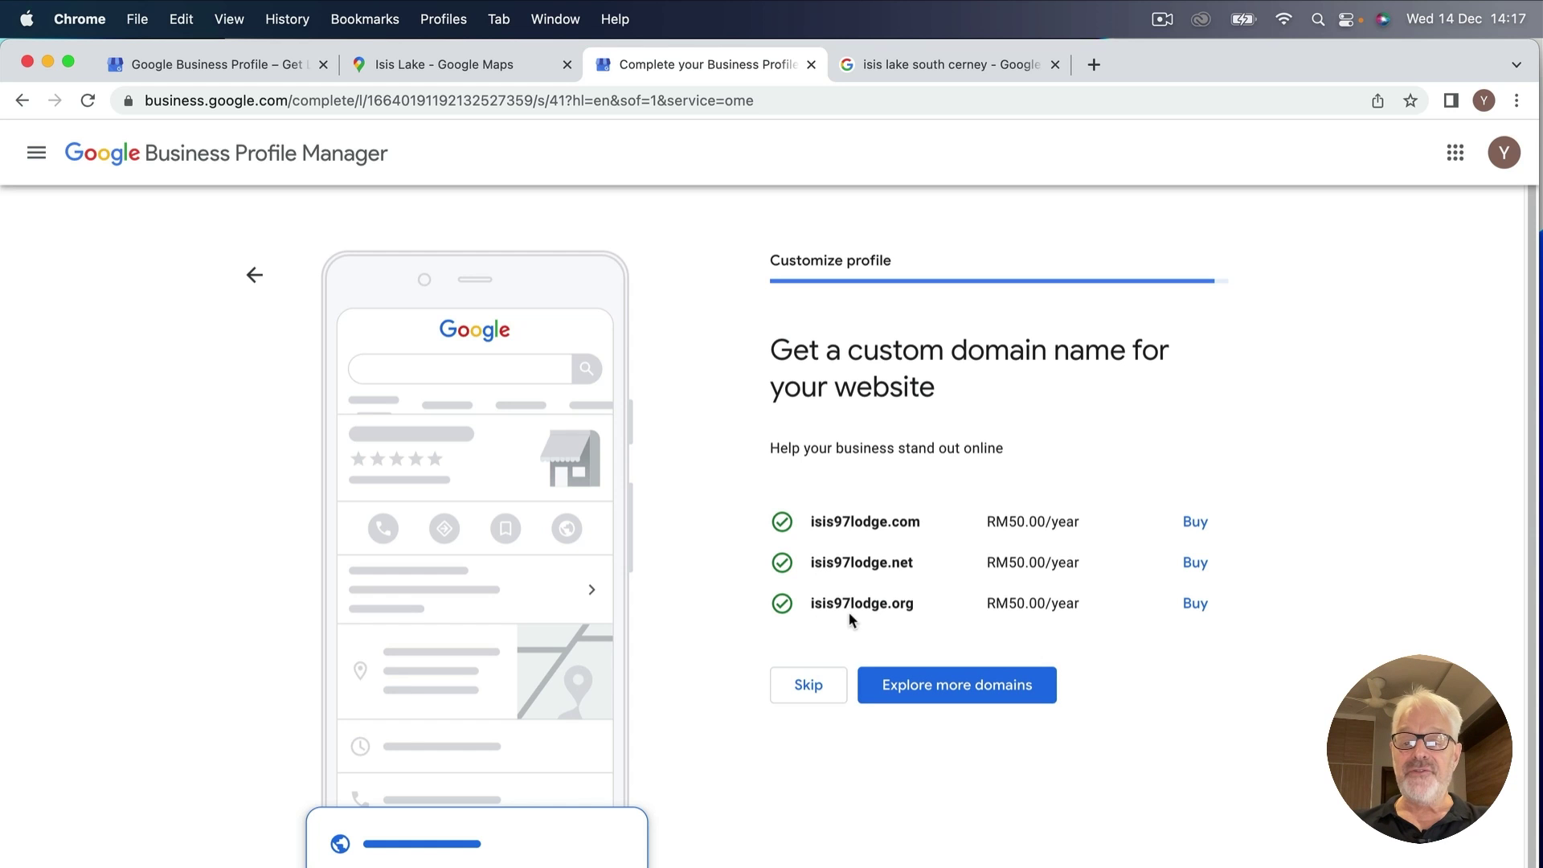
{"action": "left_click", "coordinate": [804, 685]}
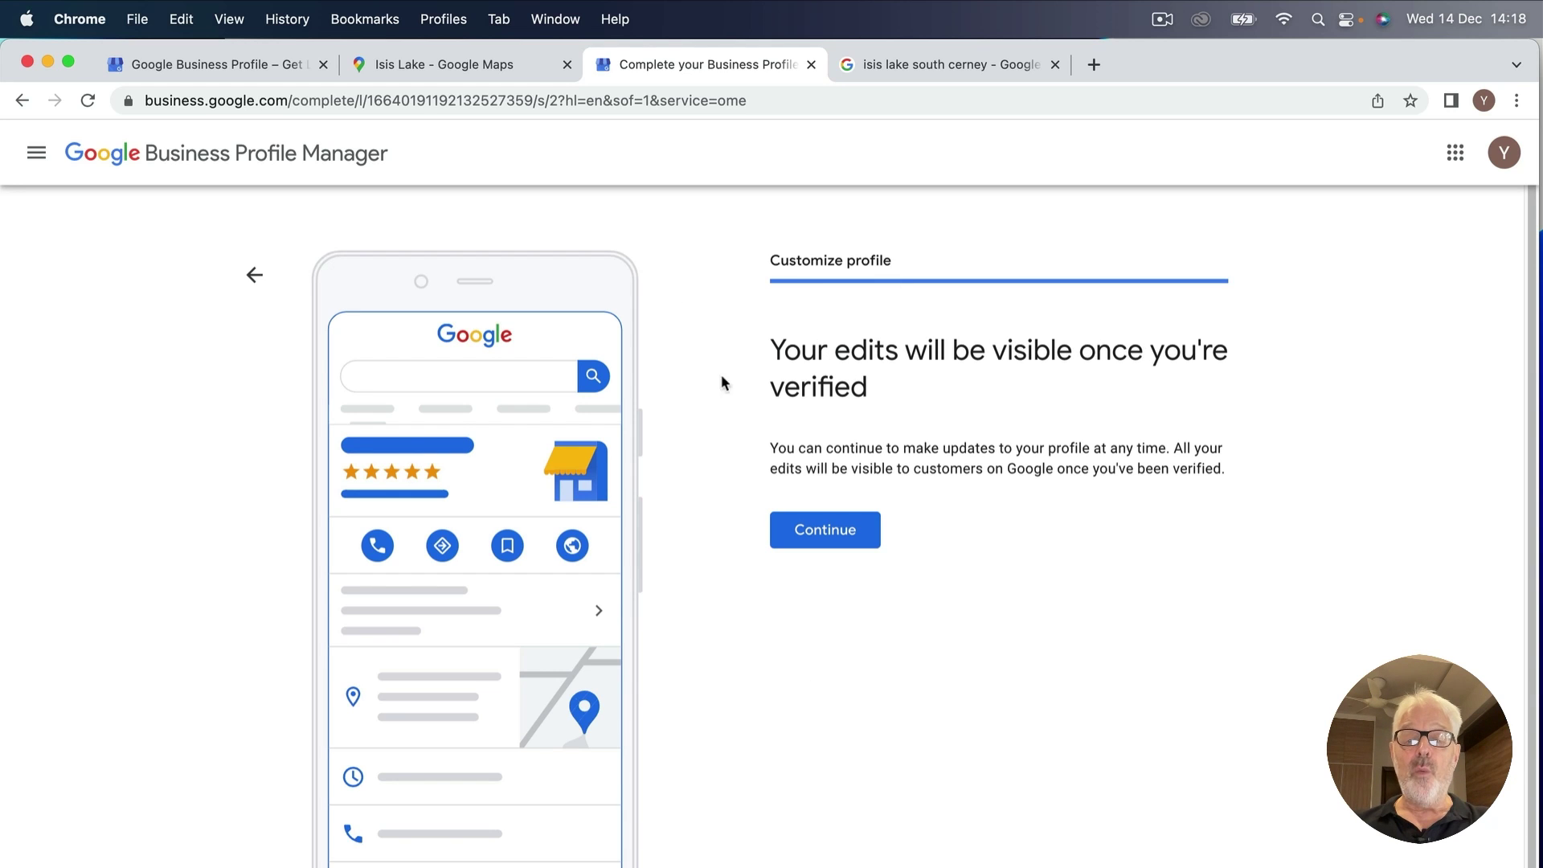
{"action": "left_click", "coordinate": [828, 544]}
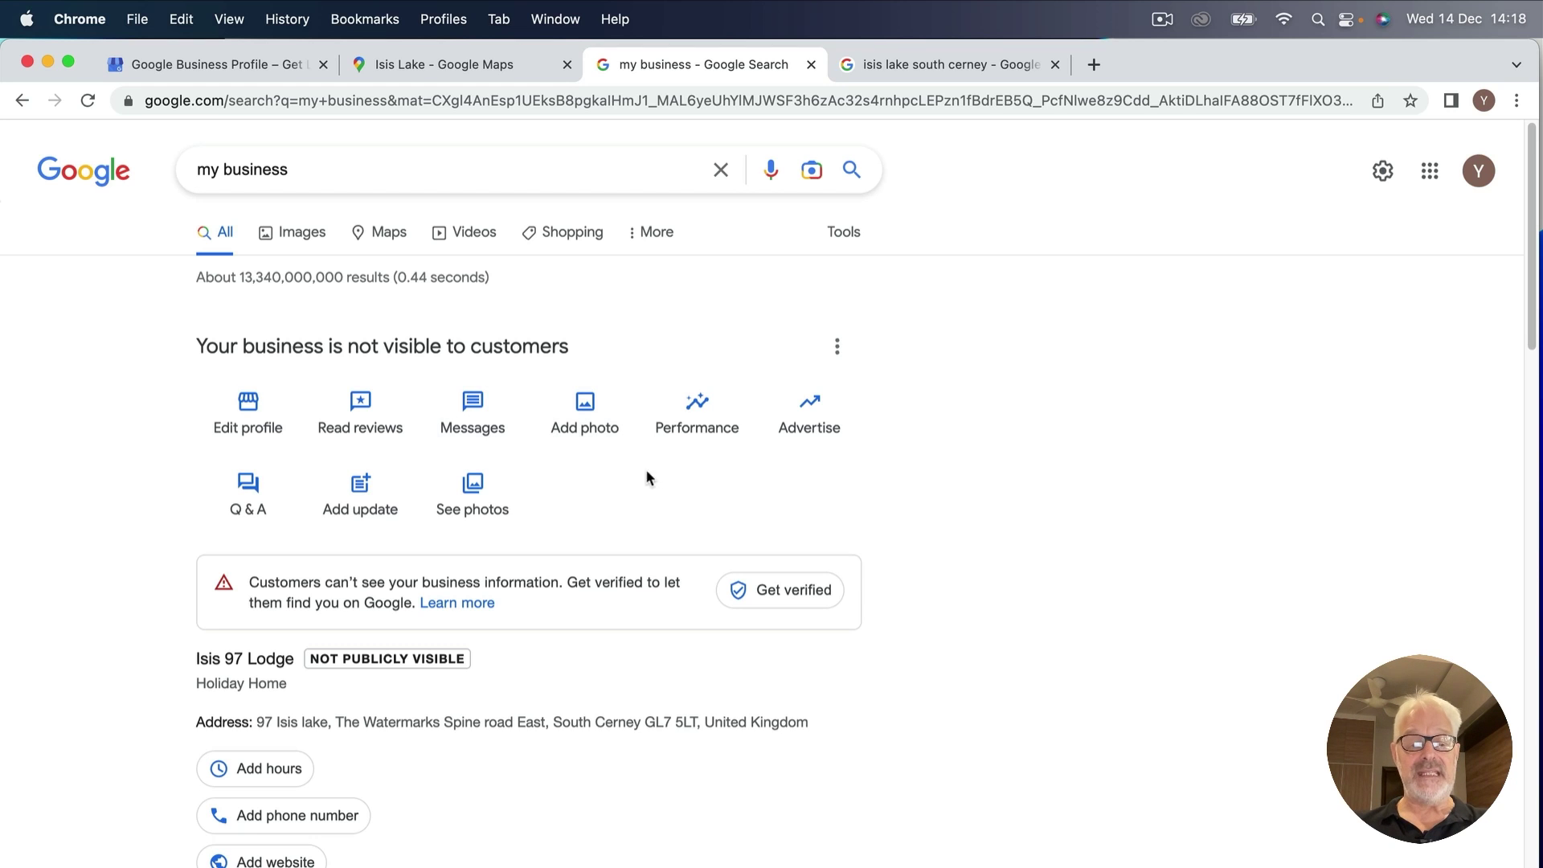
Scroll through the Isis 97 Lodge panel showing Holiday Home, its address and unverified status.
{"action": "scroll", "coordinate": [701, 529], "scroll_direction": "down", "scroll_amount": 2}
{"action": "scroll", "coordinate": [699, 528], "scroll_direction": "down", "scroll_amount": 10}
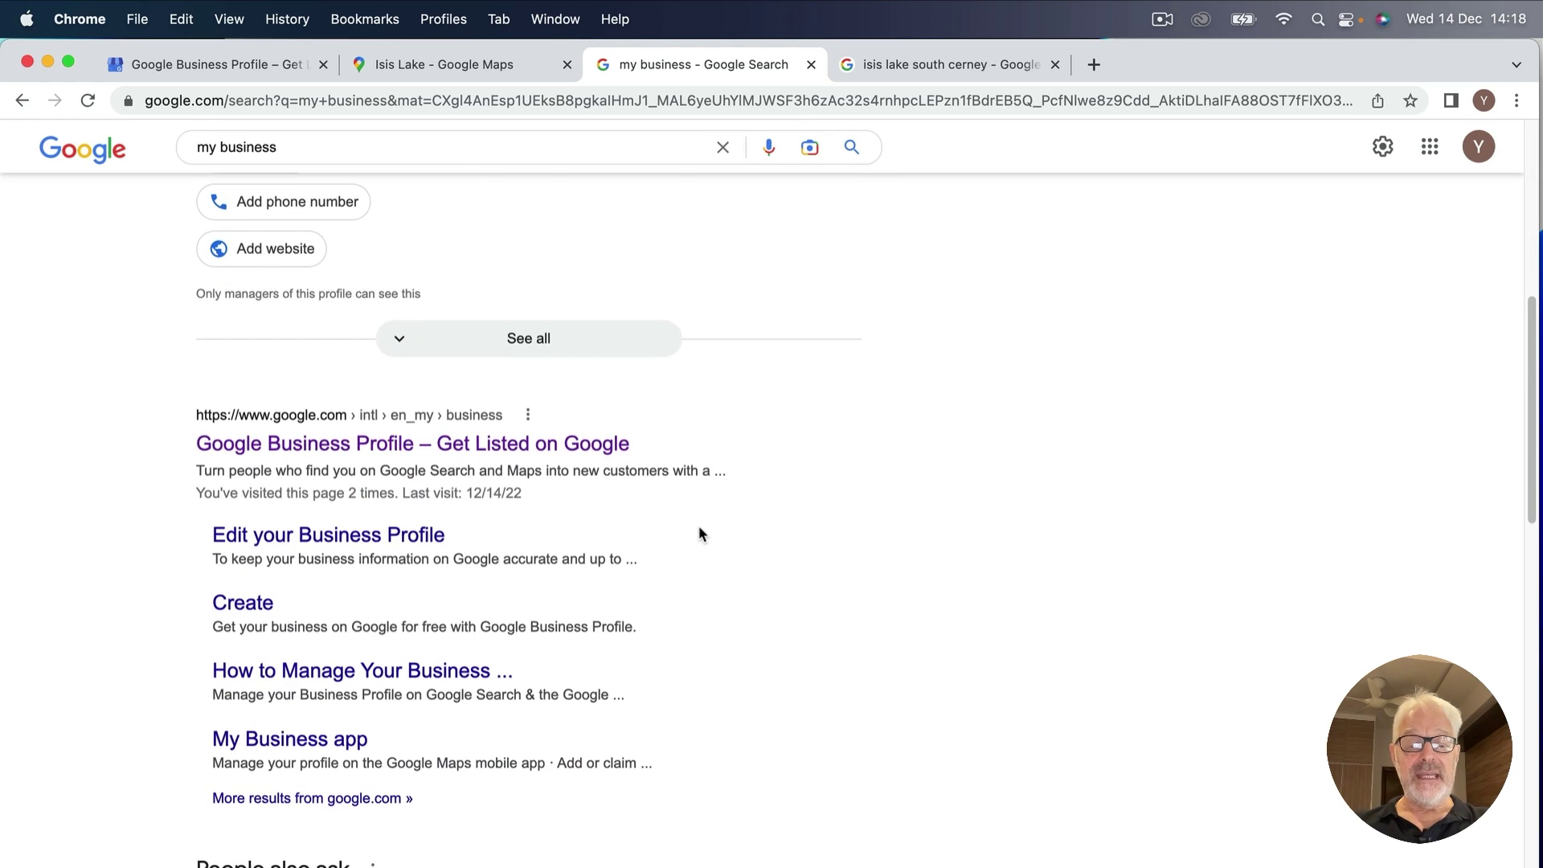
{"action": "scroll", "coordinate": [618, 394], "scroll_direction": "up", "scroll_amount": 6}
{"action": "scroll", "coordinate": [624, 389], "scroll_direction": "up", "scroll_amount": 4}
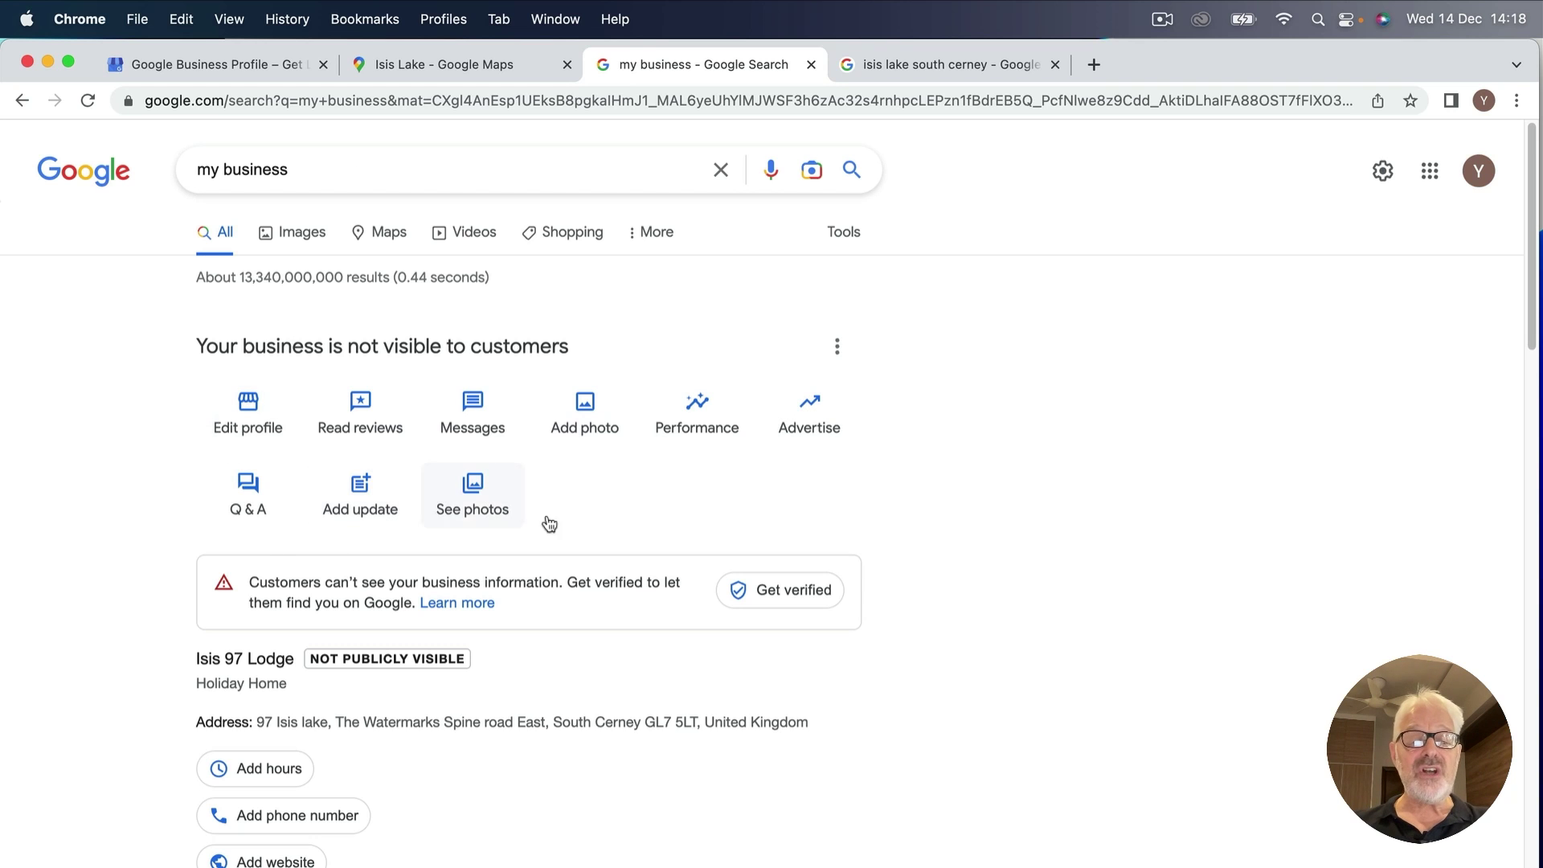
Check Isis 97 Lodge's location near Isis Lake in its business information, then close it.
{"action": "left_click", "coordinate": [244, 406]}
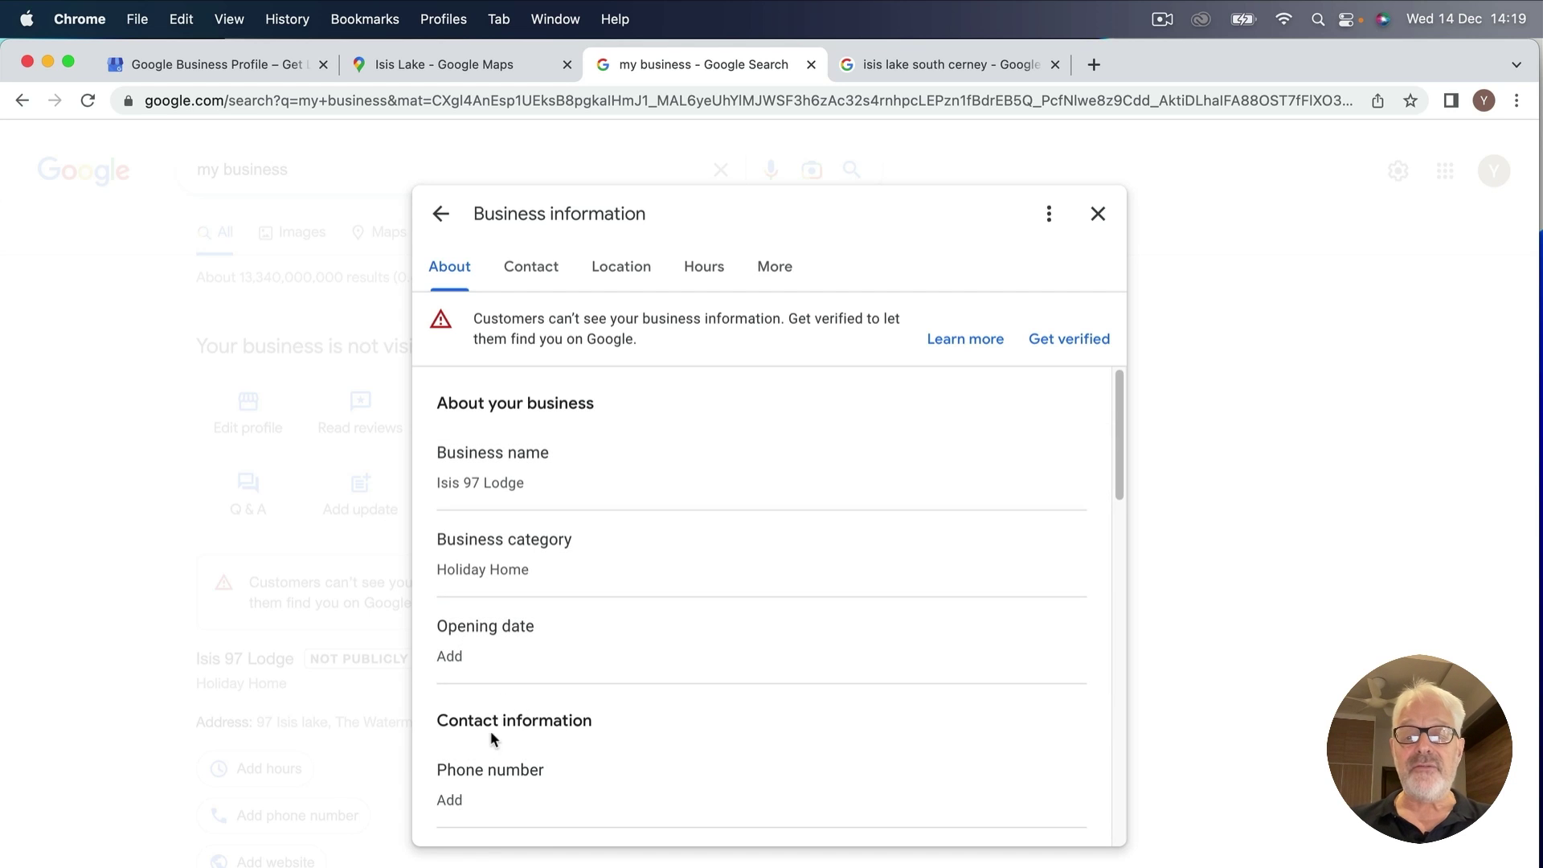
{"action": "left_click", "coordinate": [625, 274]}
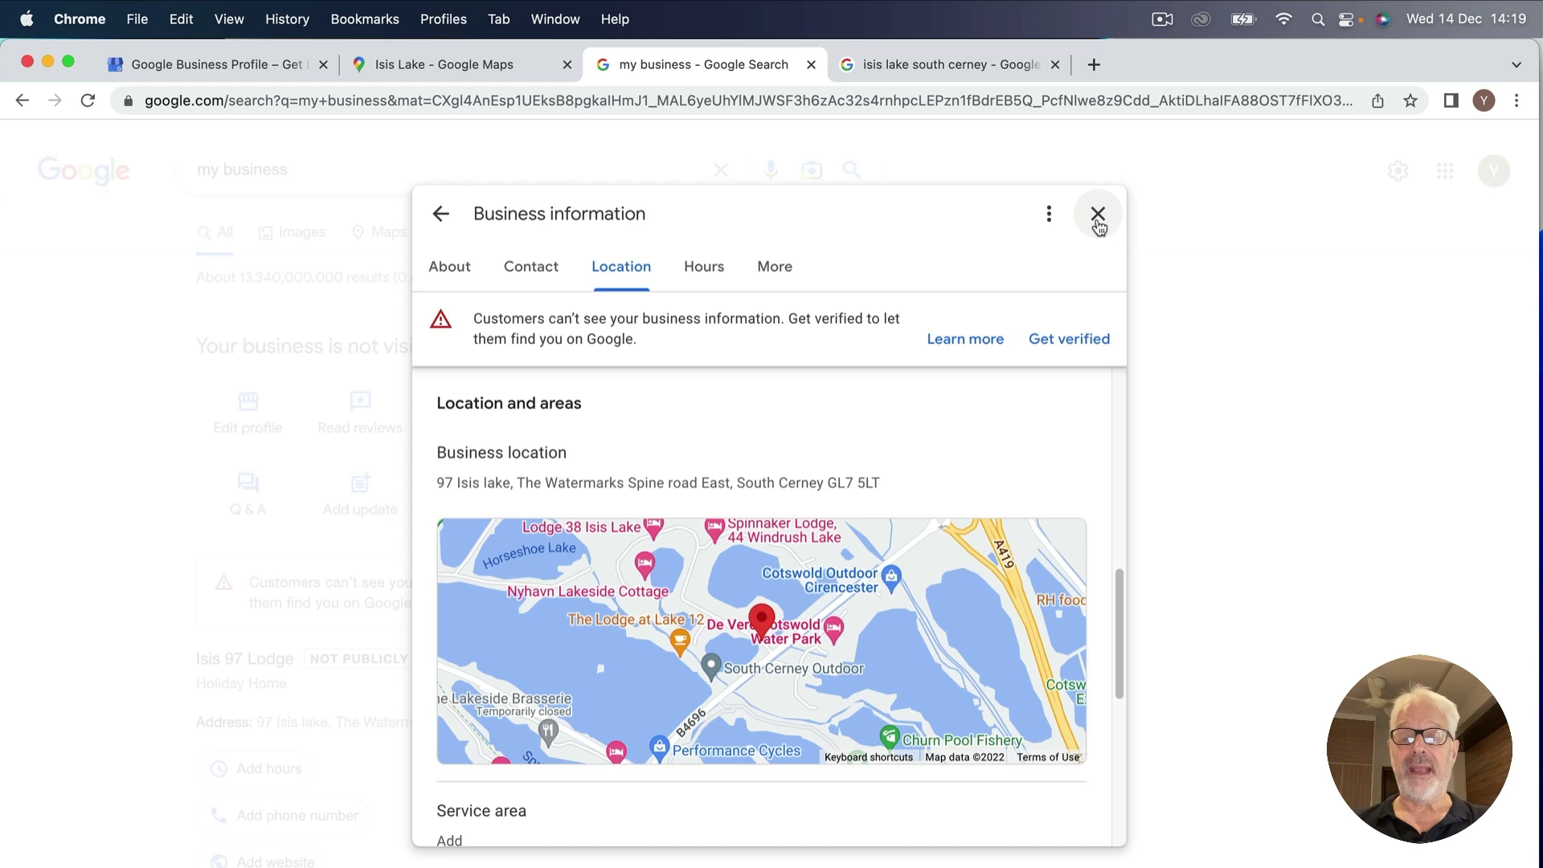
{"action": "left_click", "coordinate": [1098, 217]}
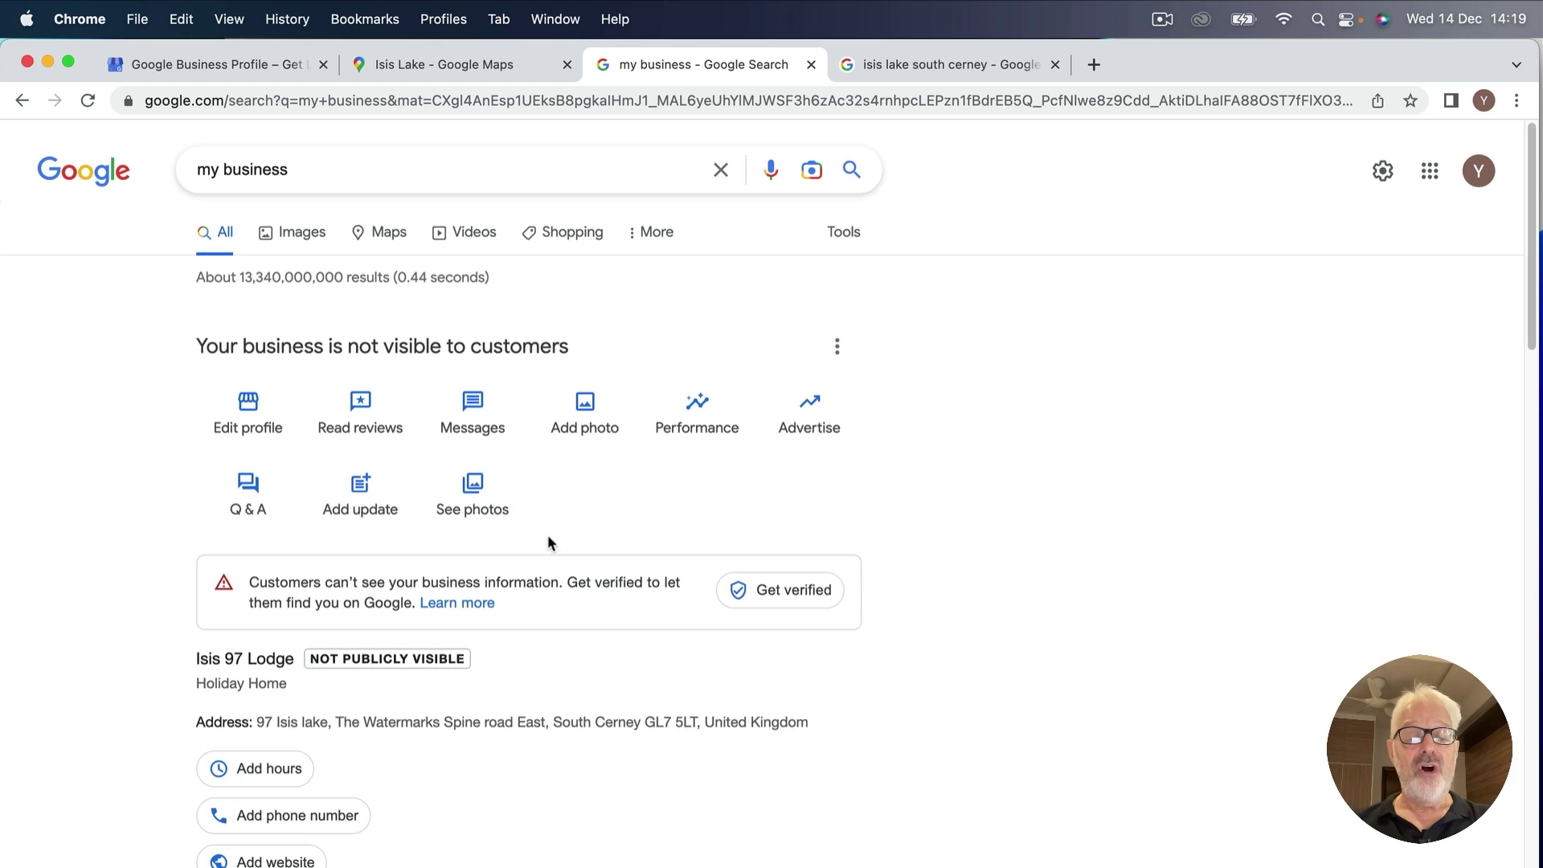
Scroll the my business results back to the top and open the account menu.
{"action": "scroll", "coordinate": [551, 534], "scroll_direction": "down", "scroll_amount": 4}
{"action": "scroll", "coordinate": [553, 543], "scroll_direction": "down", "scroll_amount": 2}
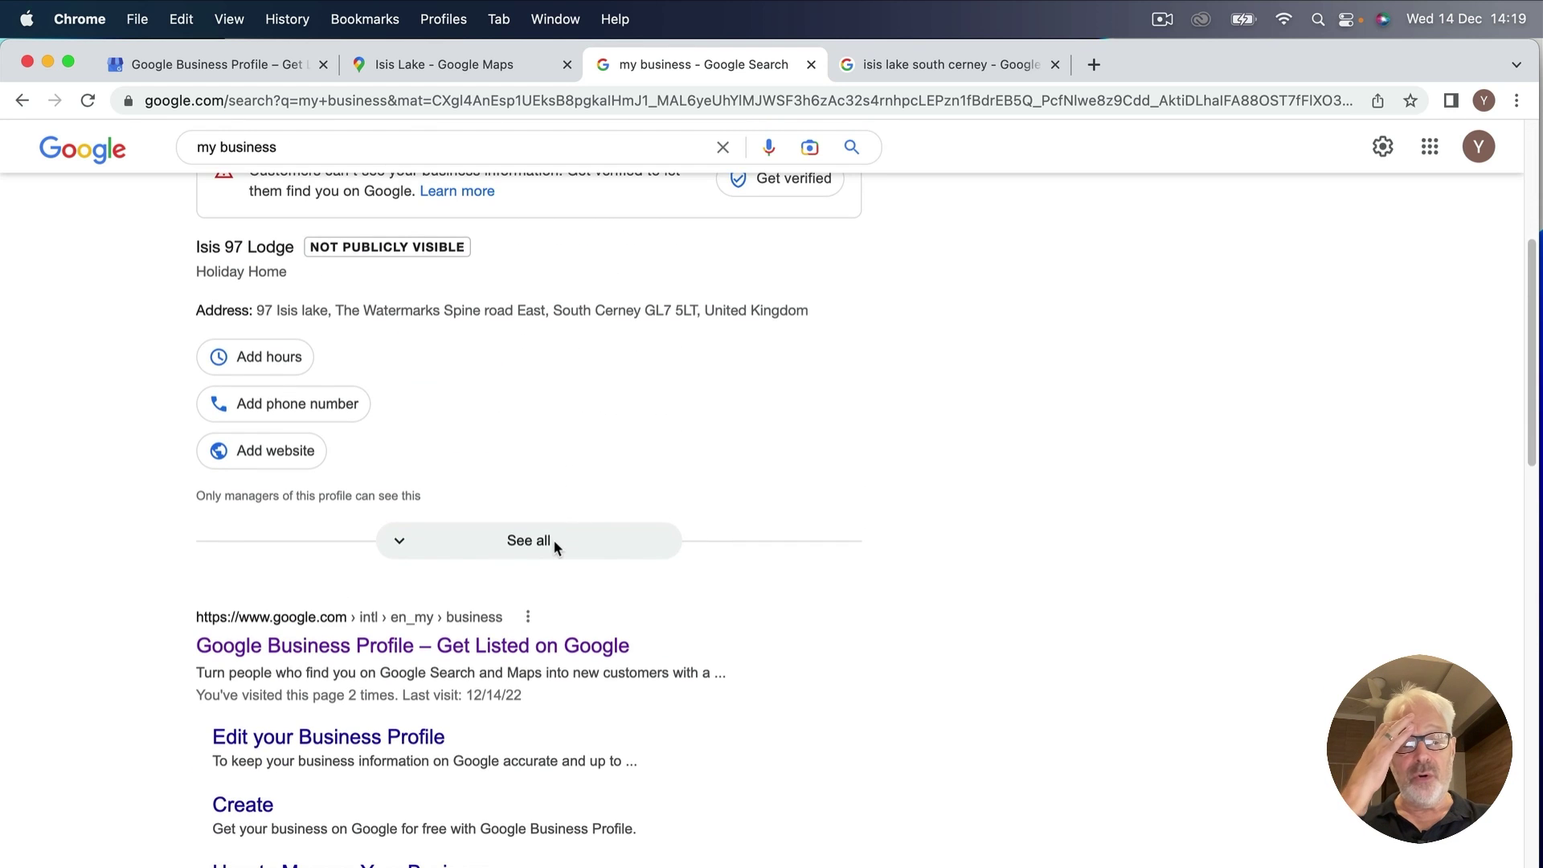
{"action": "scroll", "coordinate": [611, 535], "scroll_direction": "down", "scroll_amount": 3}
{"action": "scroll", "coordinate": [565, 427], "scroll_direction": "down", "scroll_amount": 7}
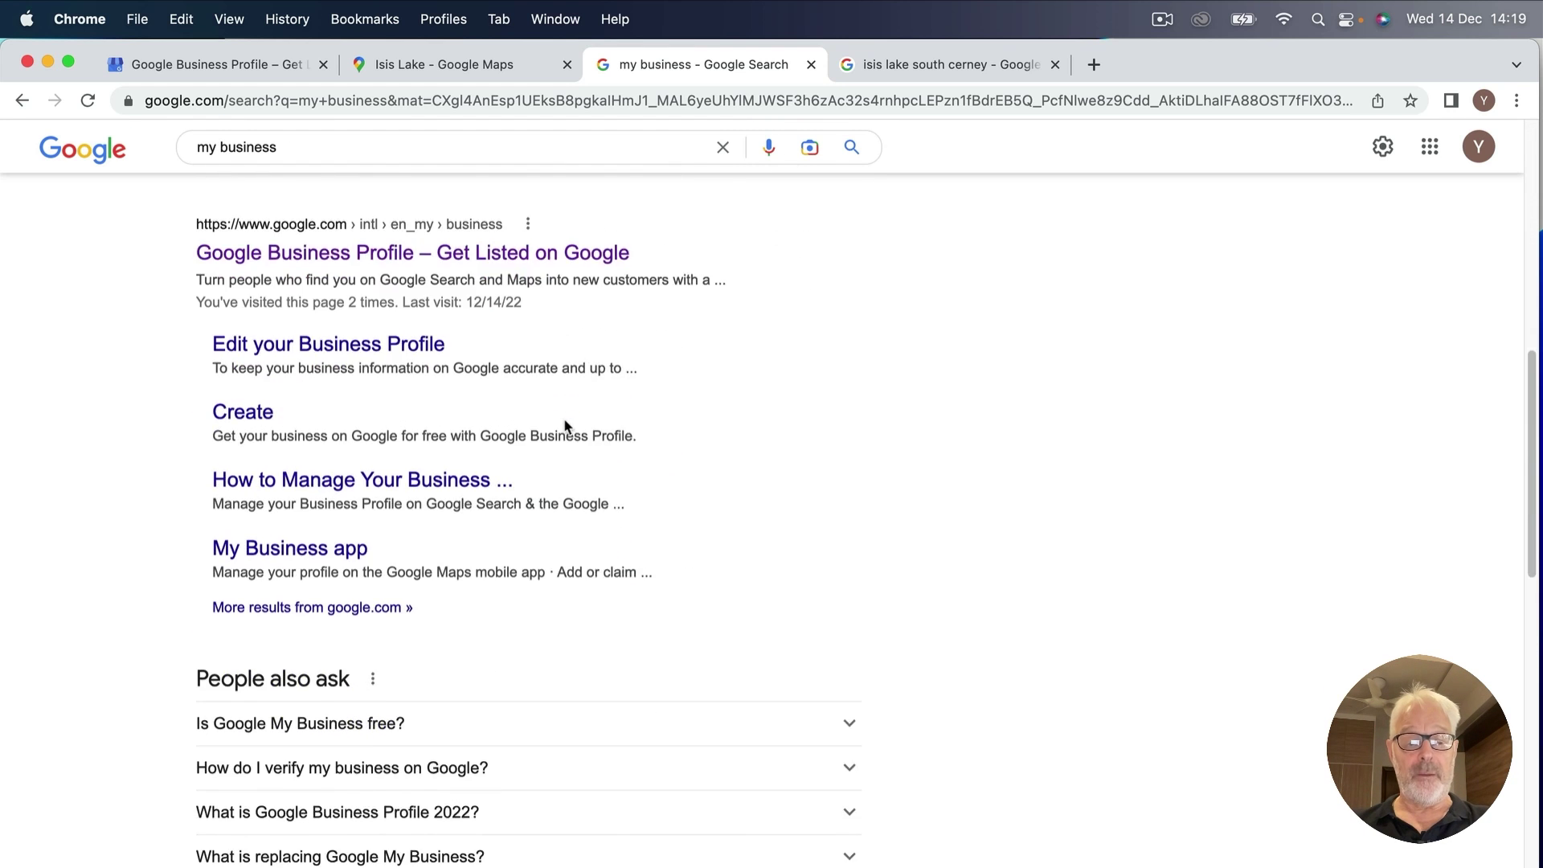
{"action": "scroll", "coordinate": [557, 415], "scroll_direction": "up", "scroll_amount": 9}
{"action": "scroll", "coordinate": [556, 416], "scroll_direction": "up", "scroll_amount": 6}
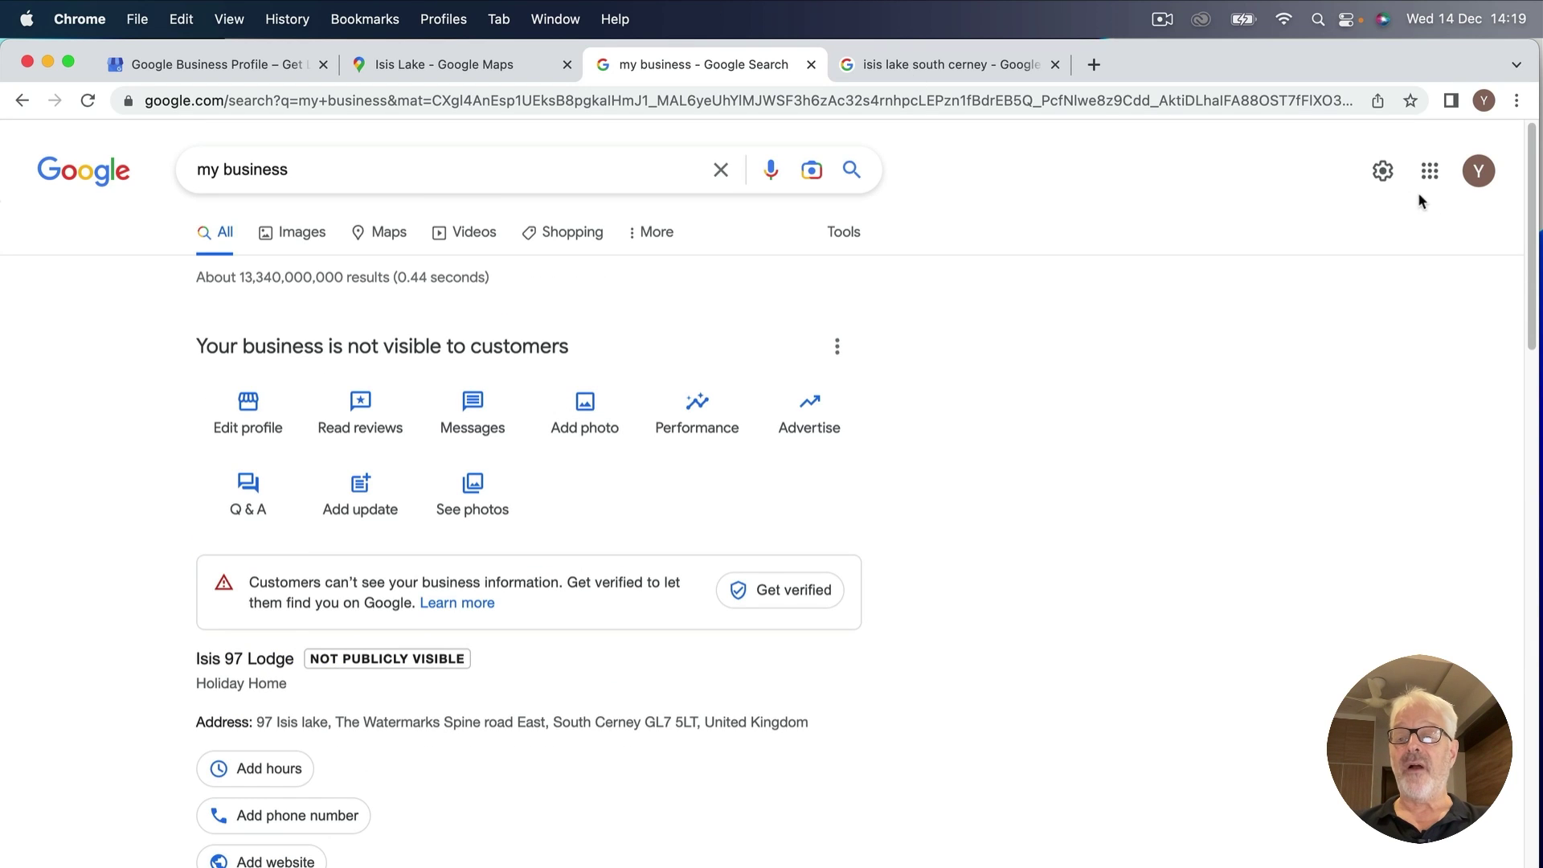
{"action": "left_click", "coordinate": [1478, 172]}
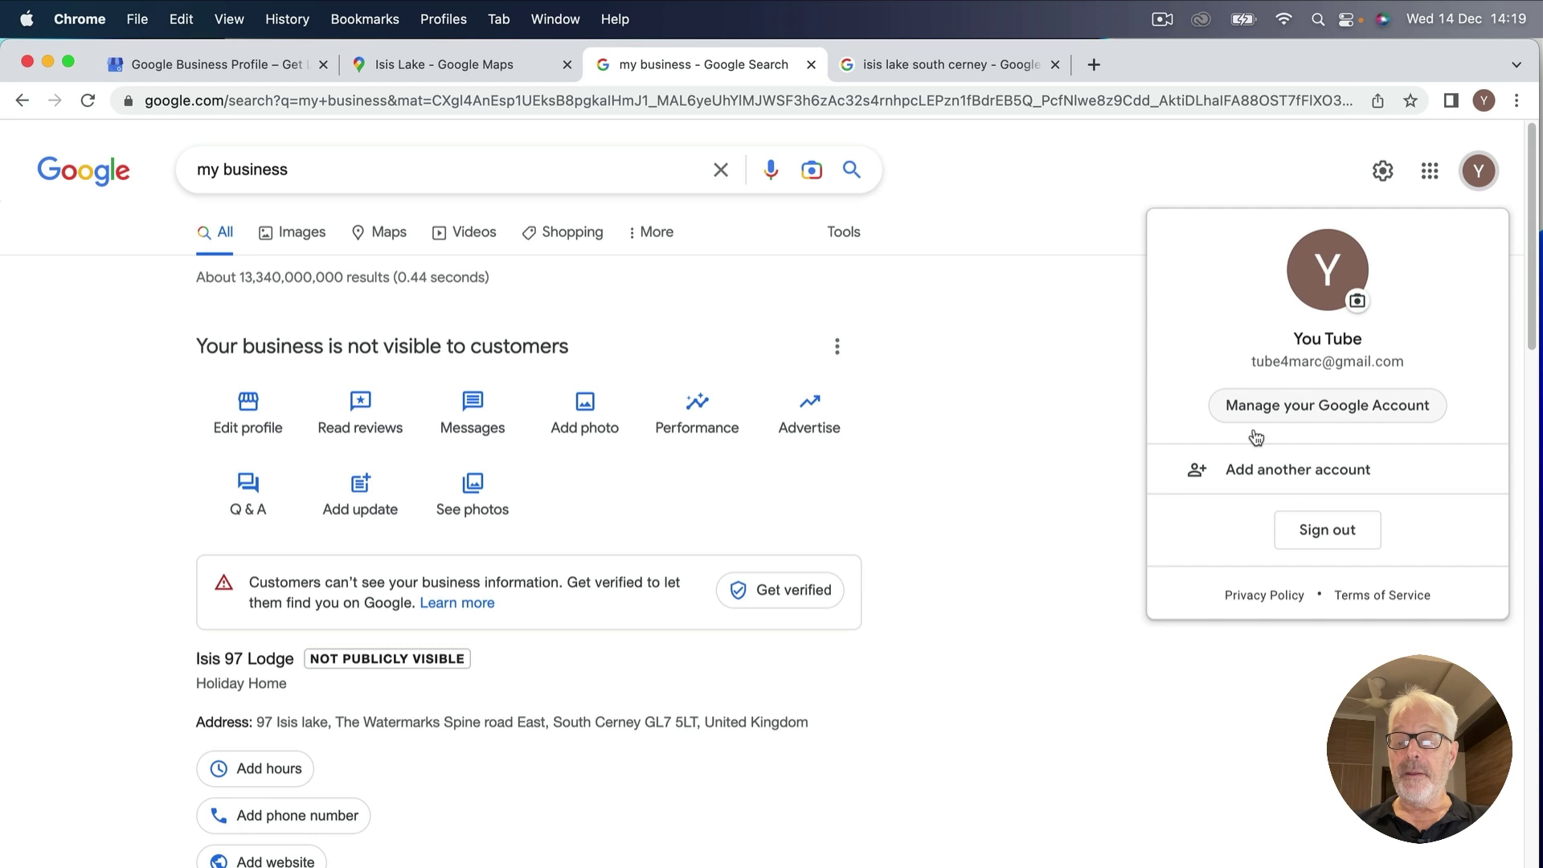
Sign out of the current Google account and choose to sign in with another account.
{"action": "left_click", "coordinate": [1326, 527]}
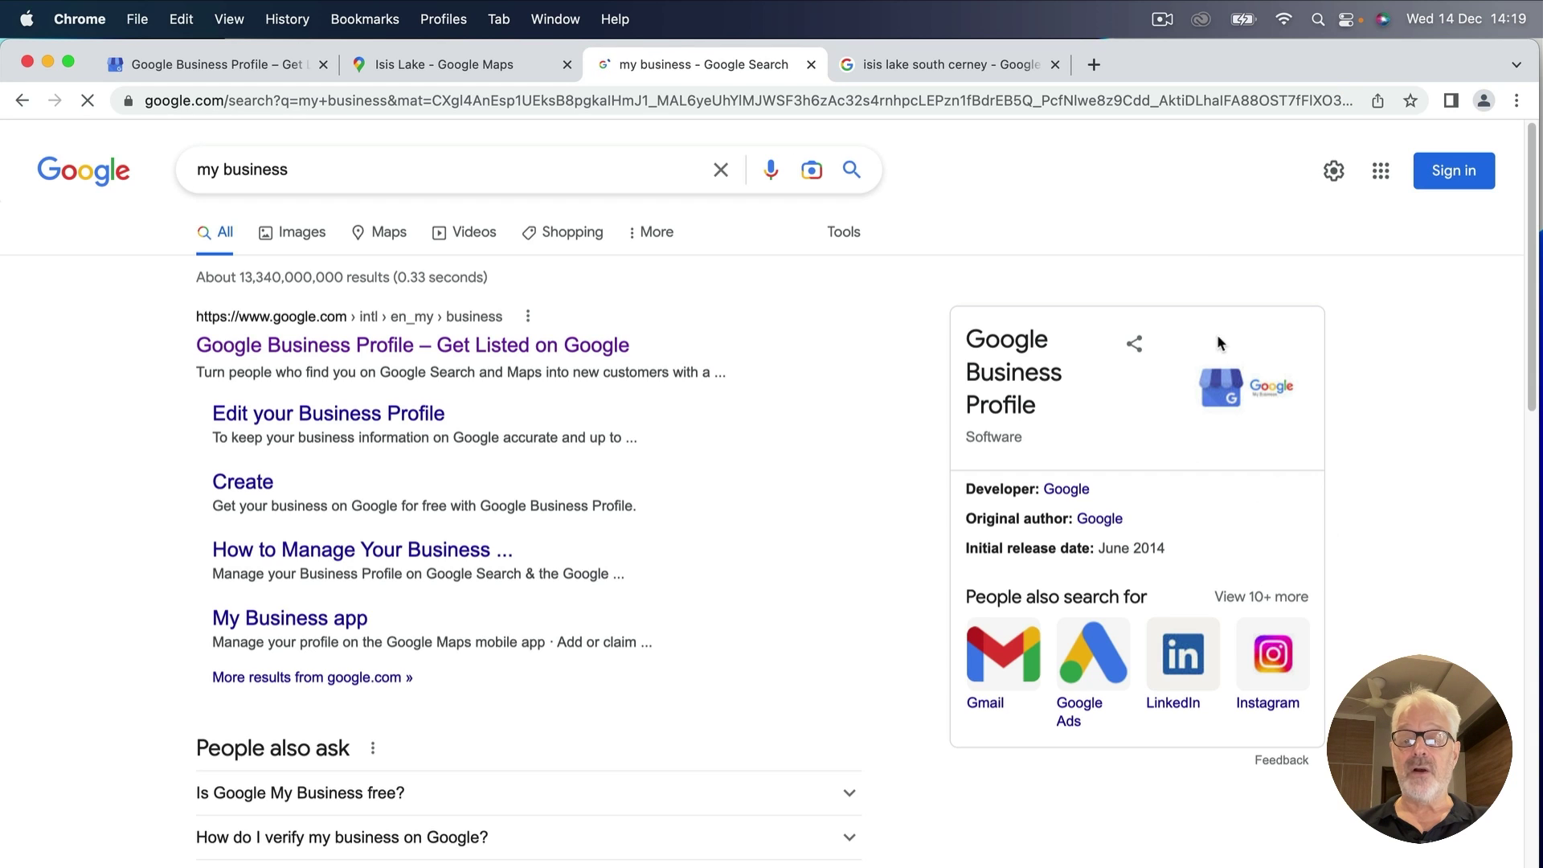
{"action": "left_click", "coordinate": [1454, 172]}
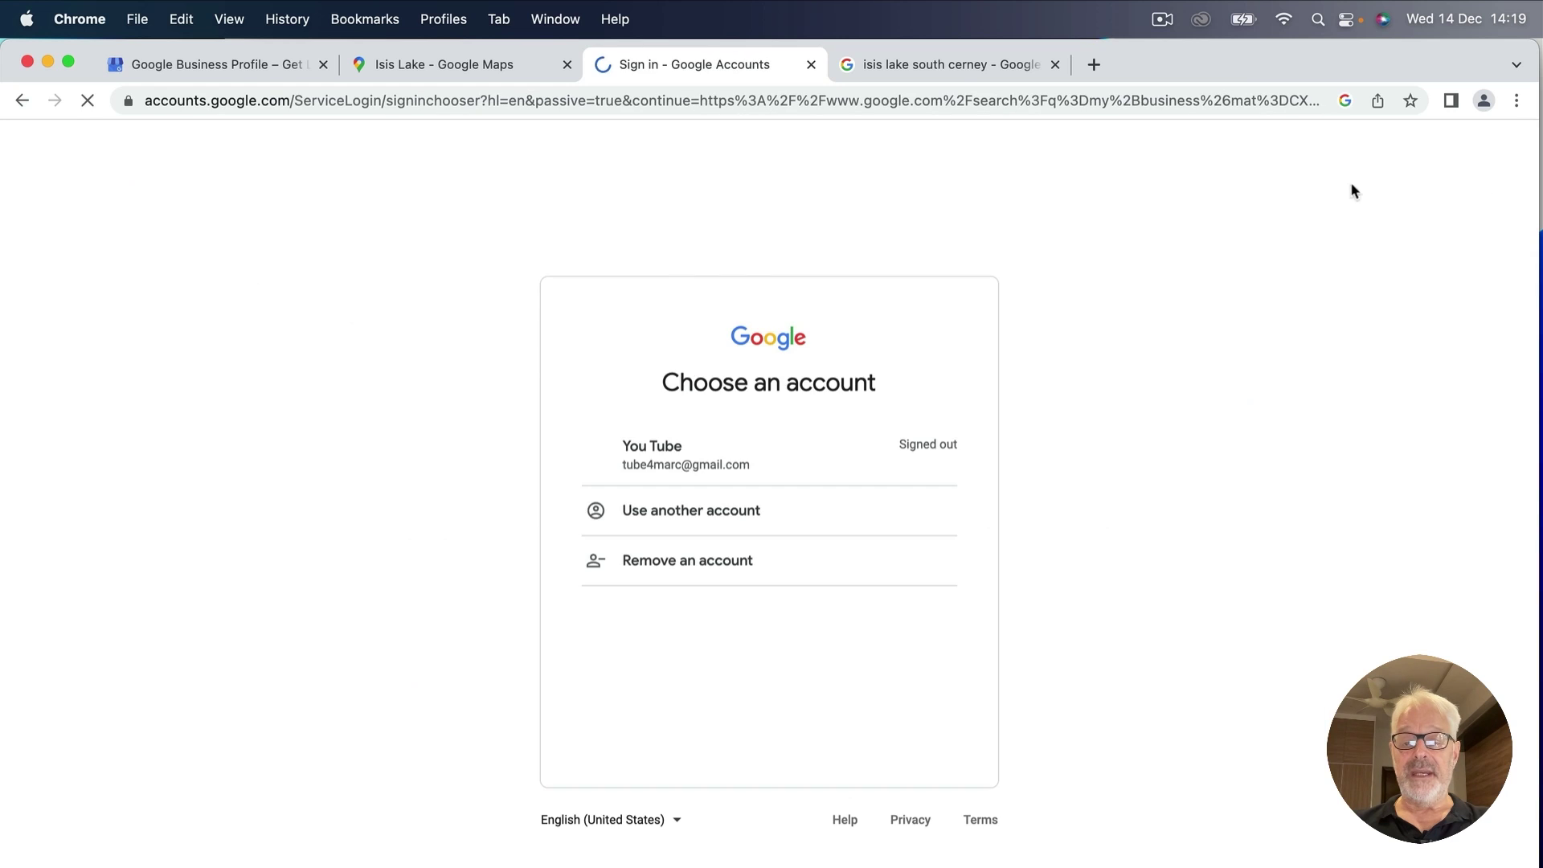
{"action": "left_click", "coordinate": [696, 508]}
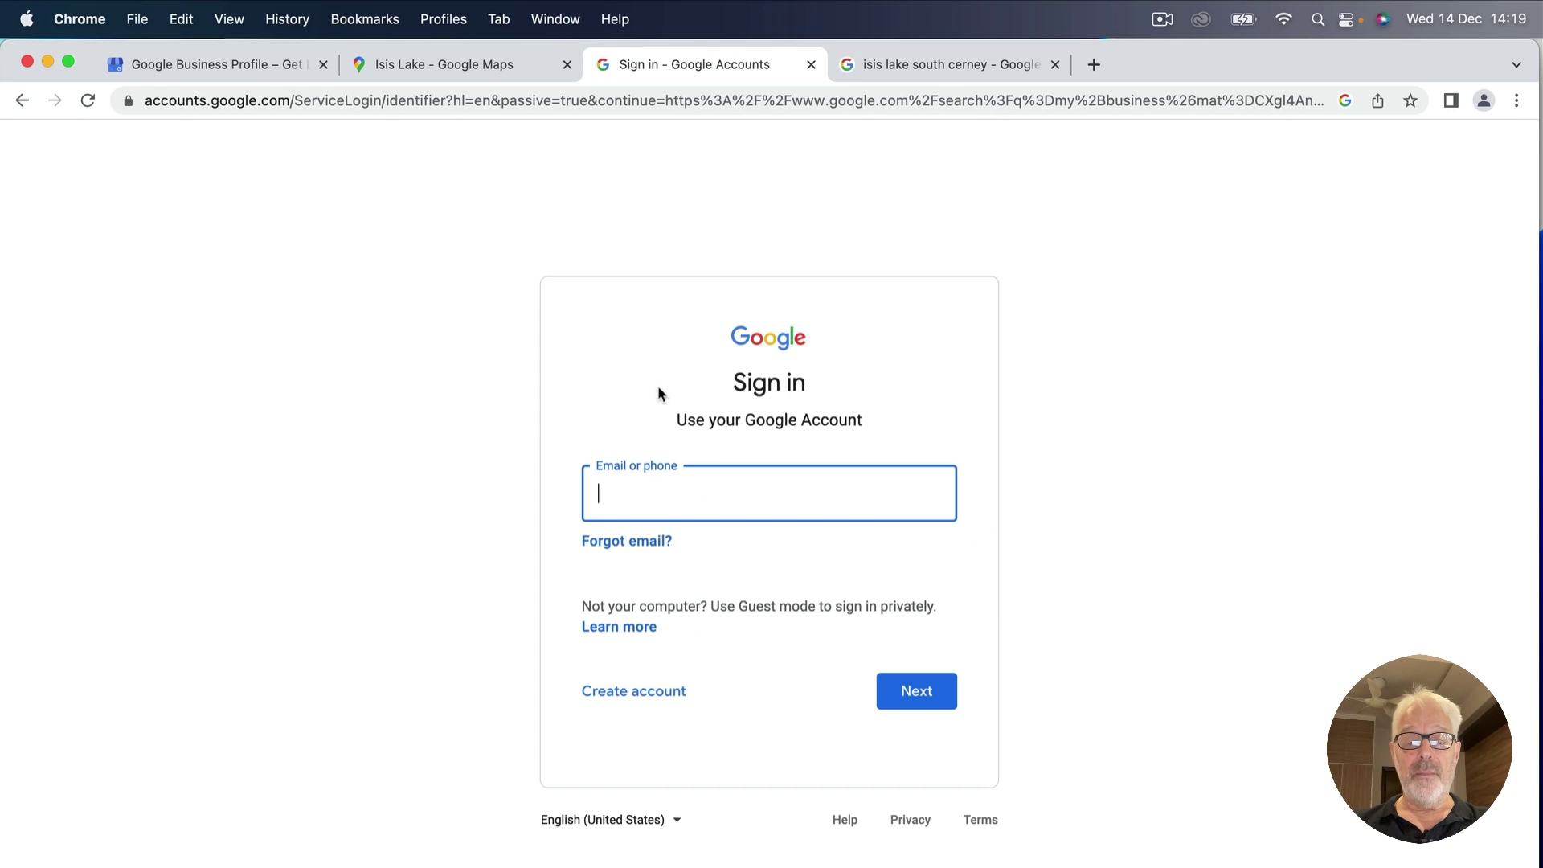
Enter the other account's e-mail and password, then switch to its existing Chrome profile.
{"action": "type", "text": "mjm"}
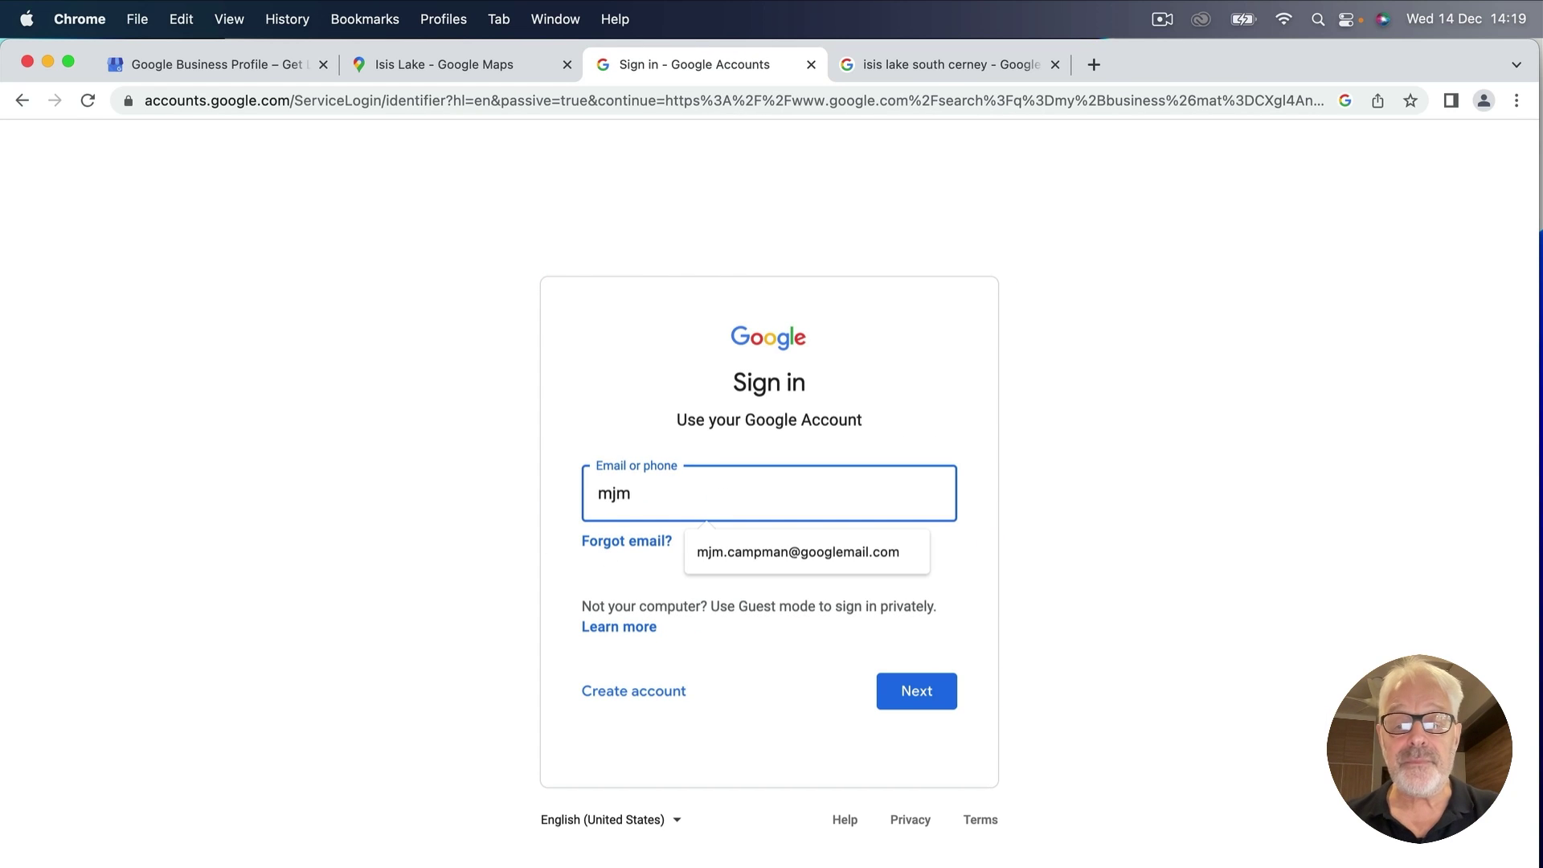
{"action": "left_click", "coordinate": [746, 551]}
{"action": "left_click", "coordinate": [915, 693]}
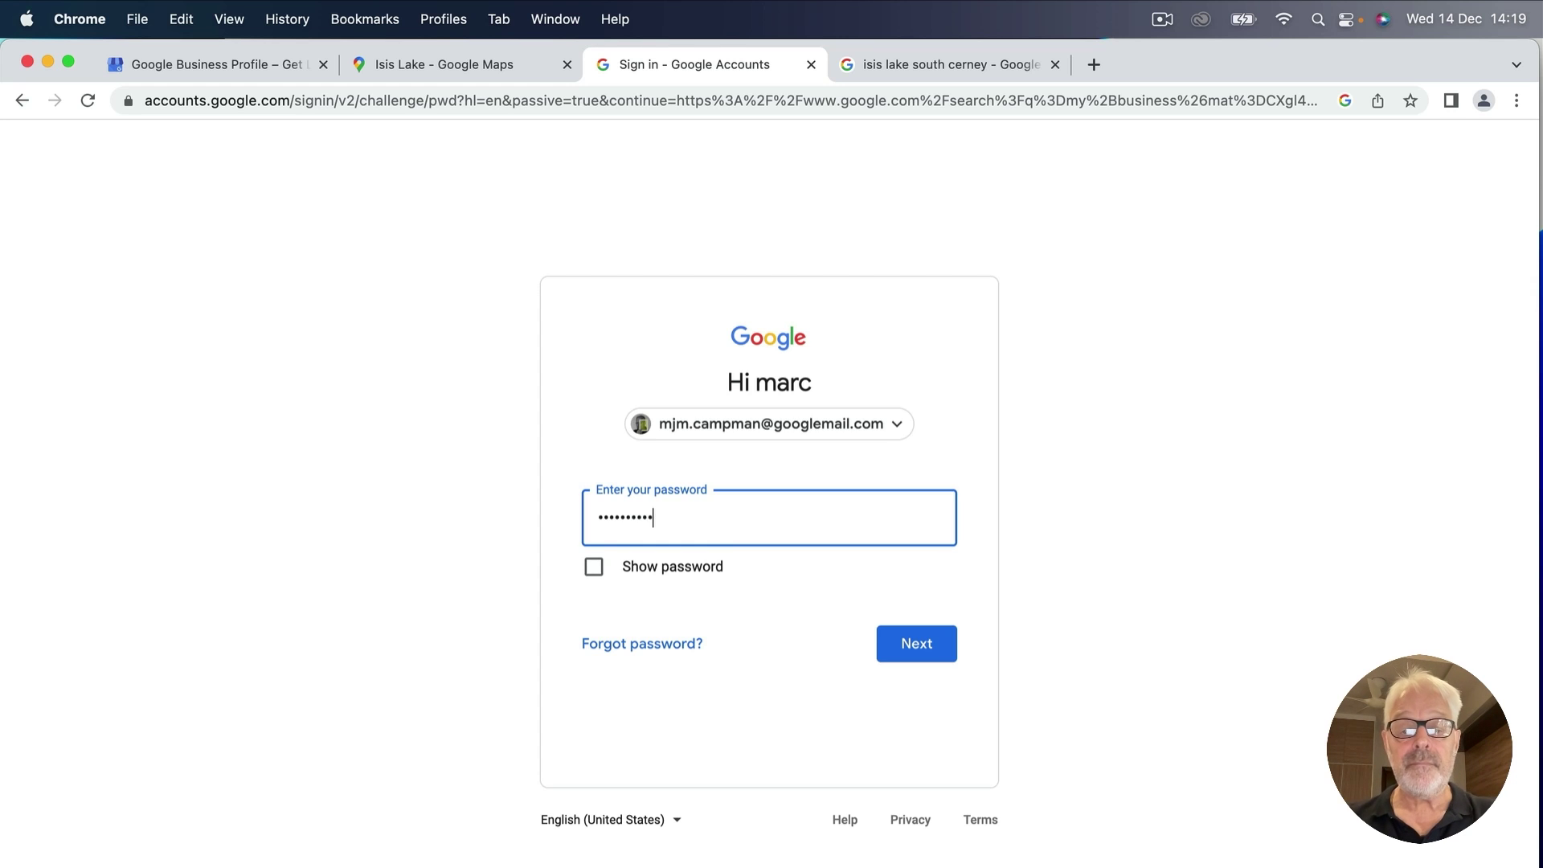
{"action": "left_click", "coordinate": [916, 645]}
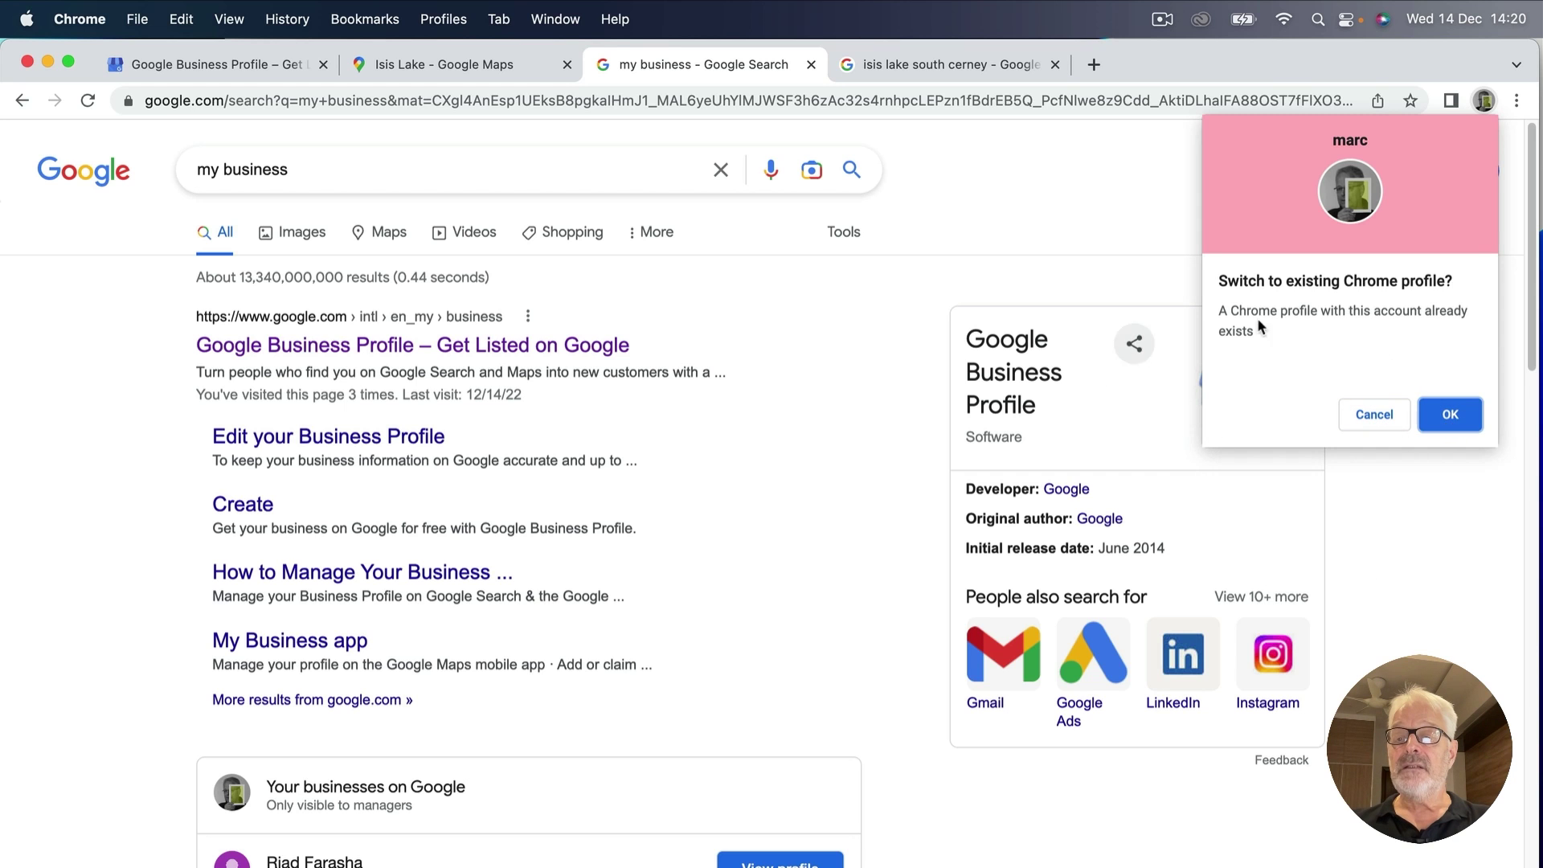
{"action": "left_click", "coordinate": [1451, 416]}
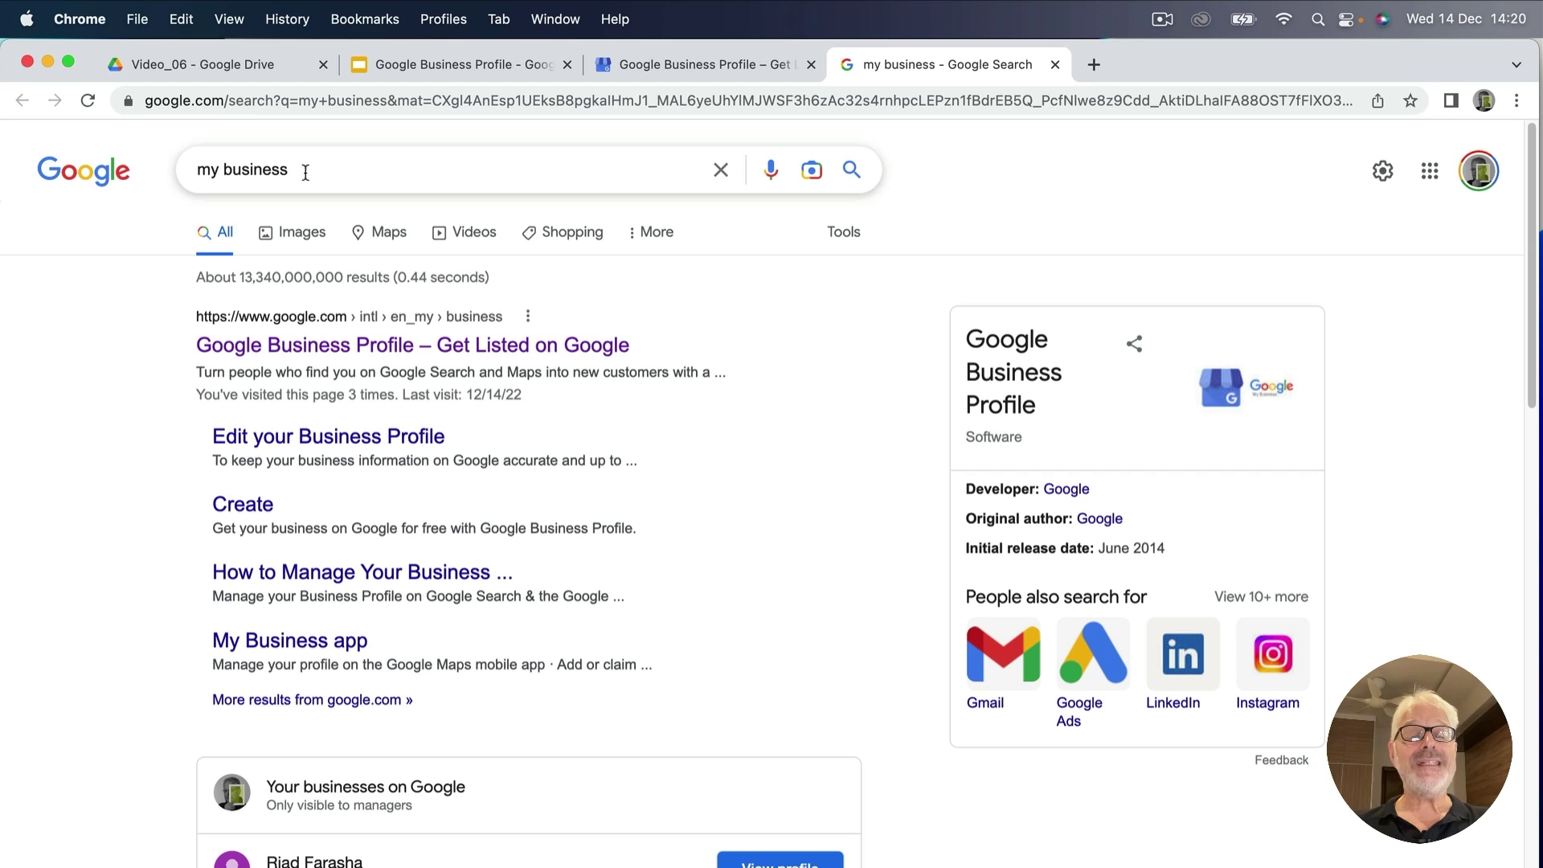
Search for 'riad farasha' and review the hotel's management panel showing 55 views this month.
{"action": "left_click_drag", "start_coordinate": [291, 170], "coordinate": [159, 164]}
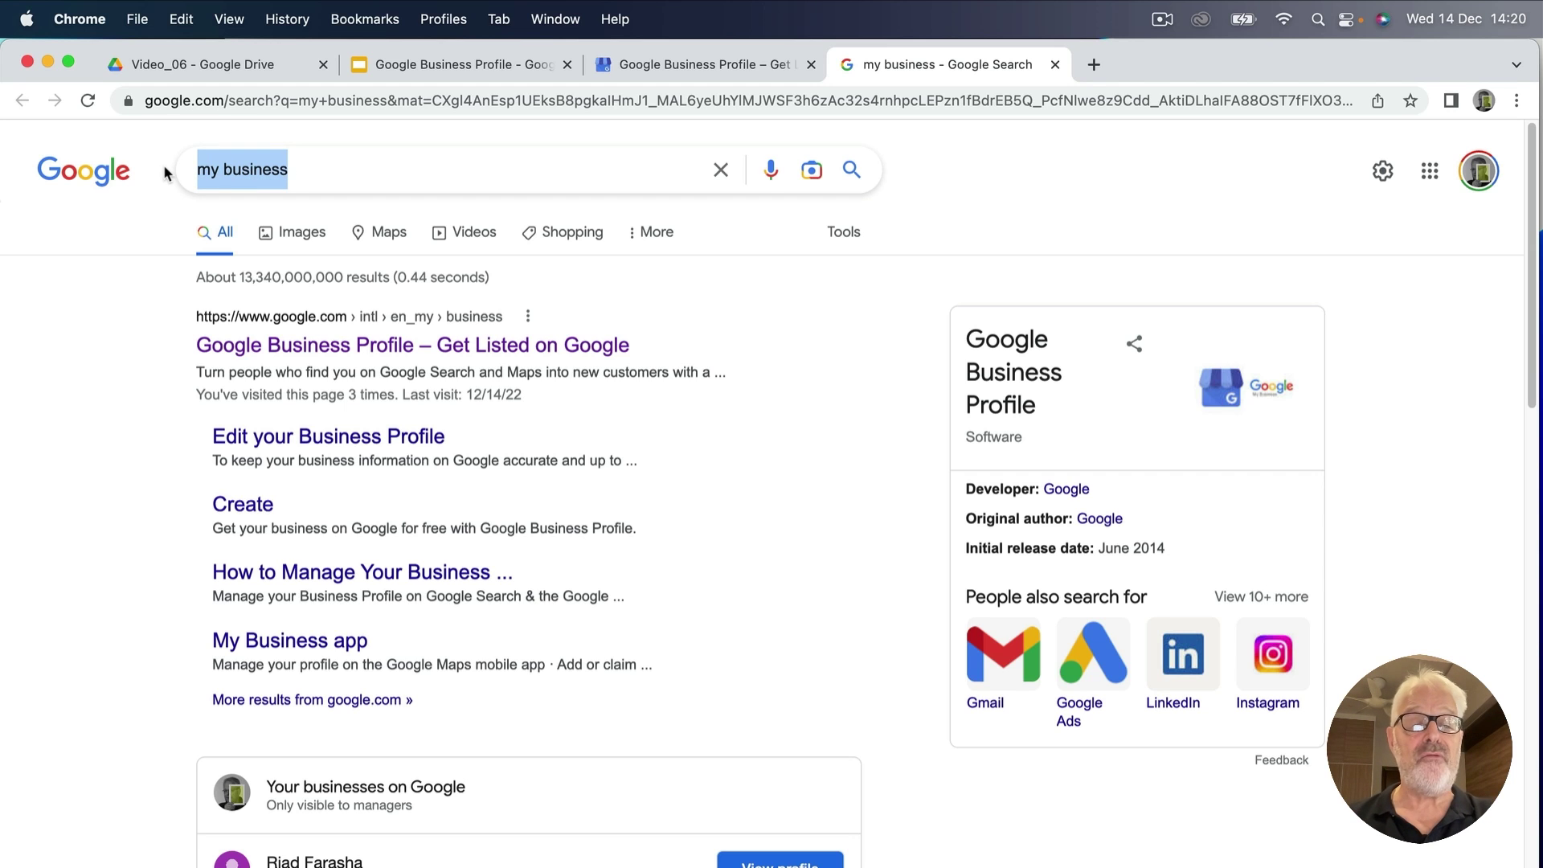
{"action": "type", "text": "riad"}
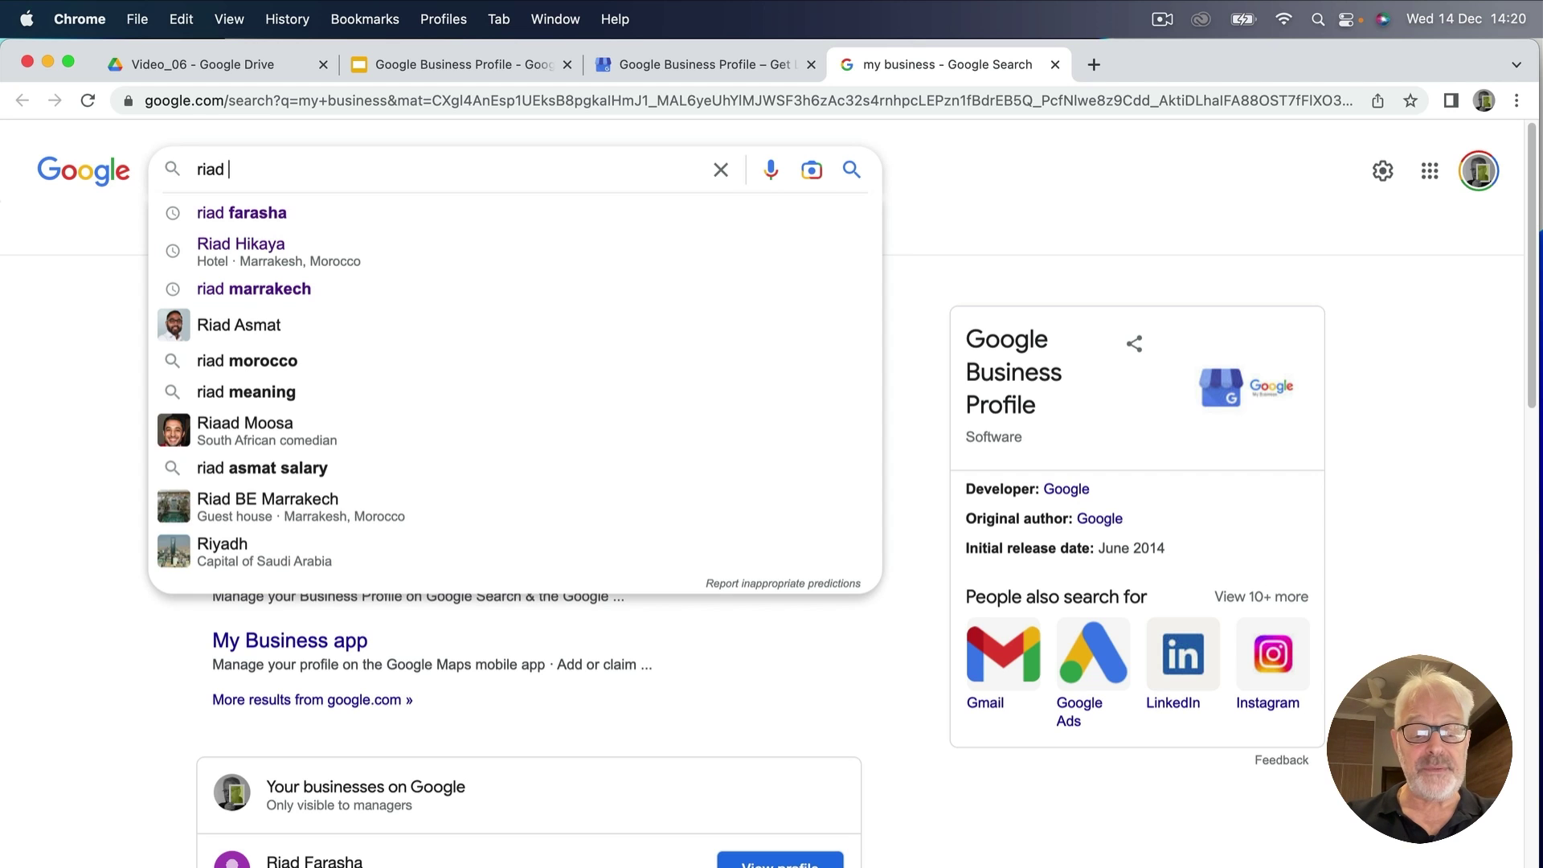
{"action": "type", "text": " farasha"}
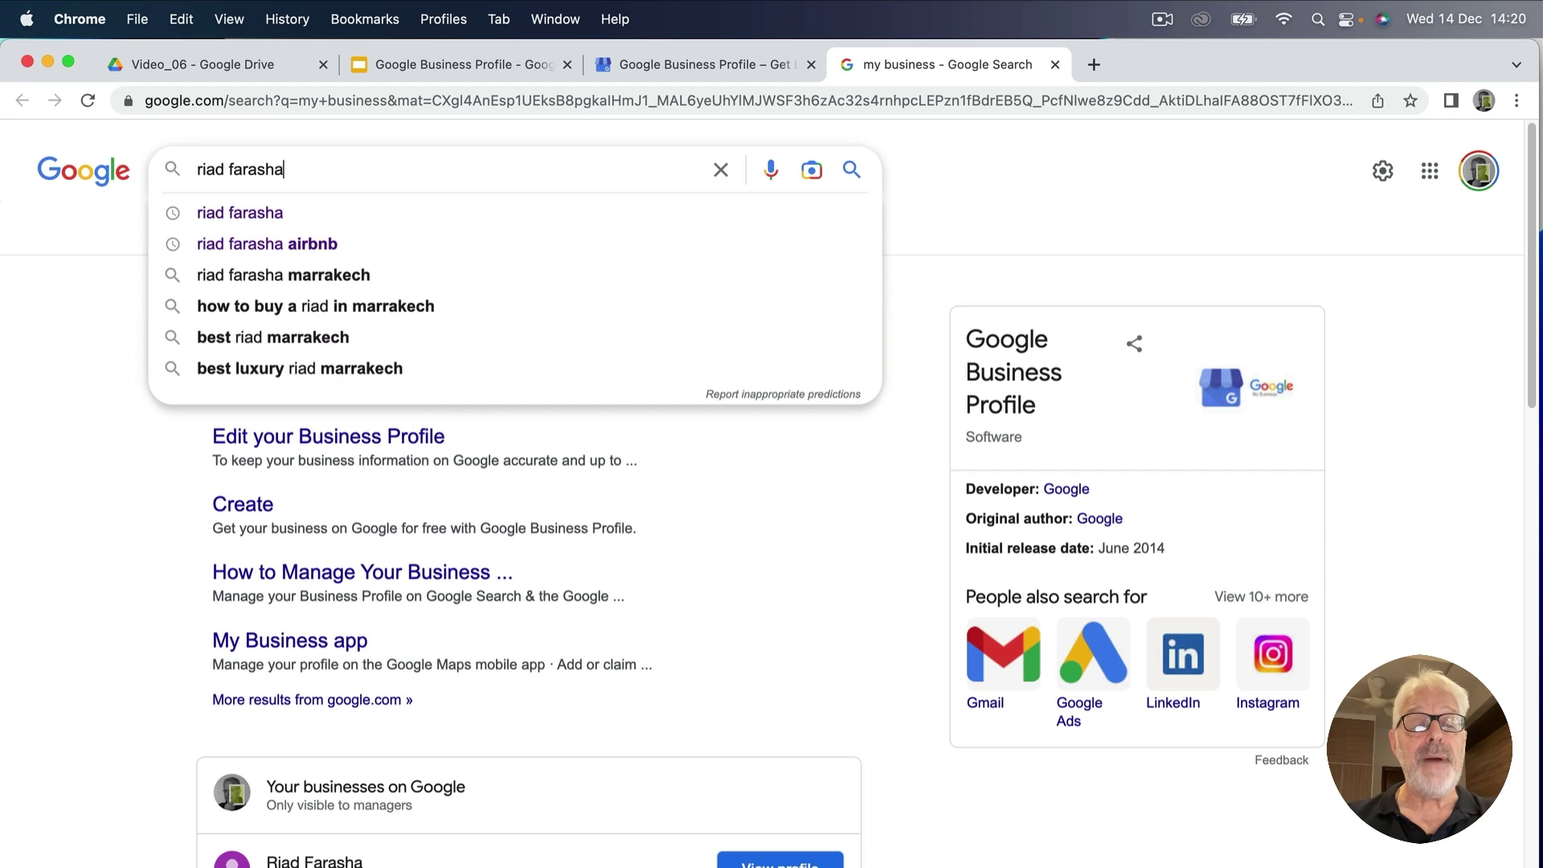
{"action": "left_click", "coordinate": [238, 214]}
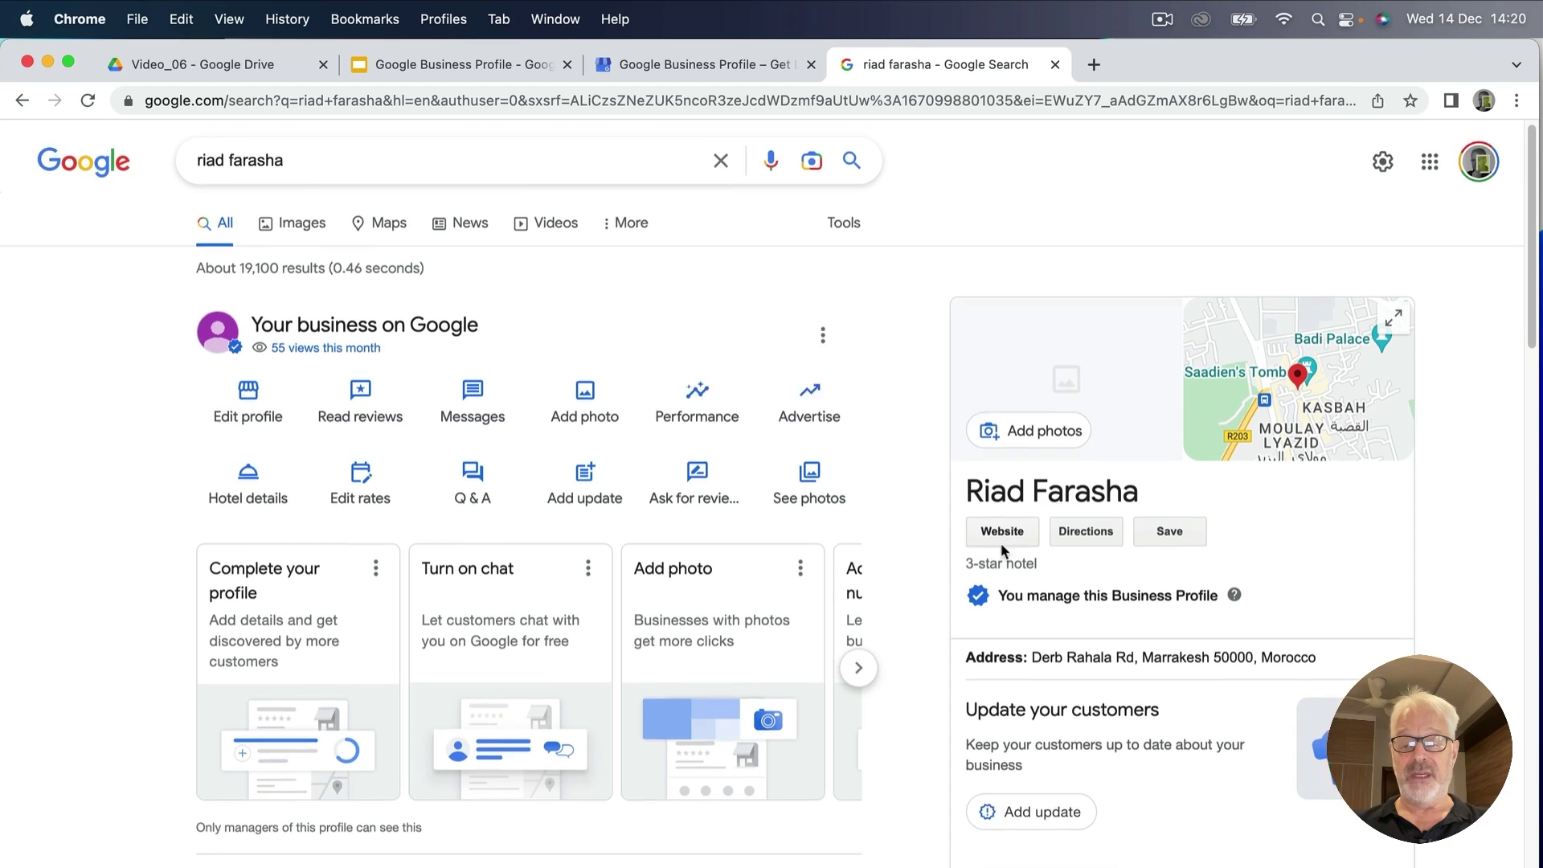
{"action": "scroll", "coordinate": [1005, 547], "scroll_direction": "down", "scroll_amount": 3}
{"action": "scroll", "coordinate": [1040, 512], "scroll_direction": "up", "scroll_amount": 3}
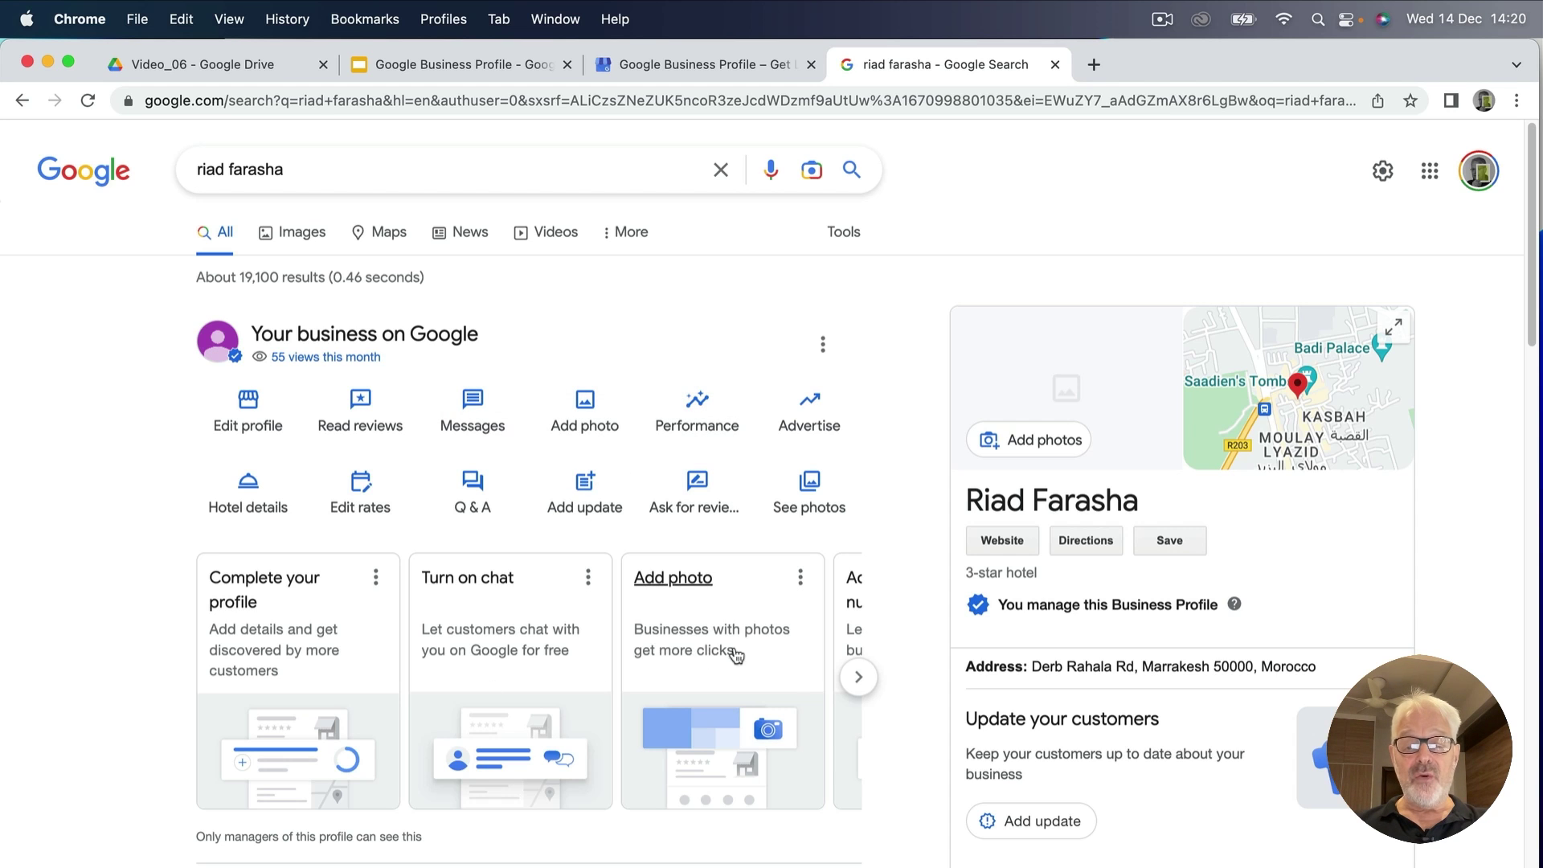
{"action": "scroll", "coordinate": [396, 702], "scroll_direction": "down", "scroll_amount": 1}
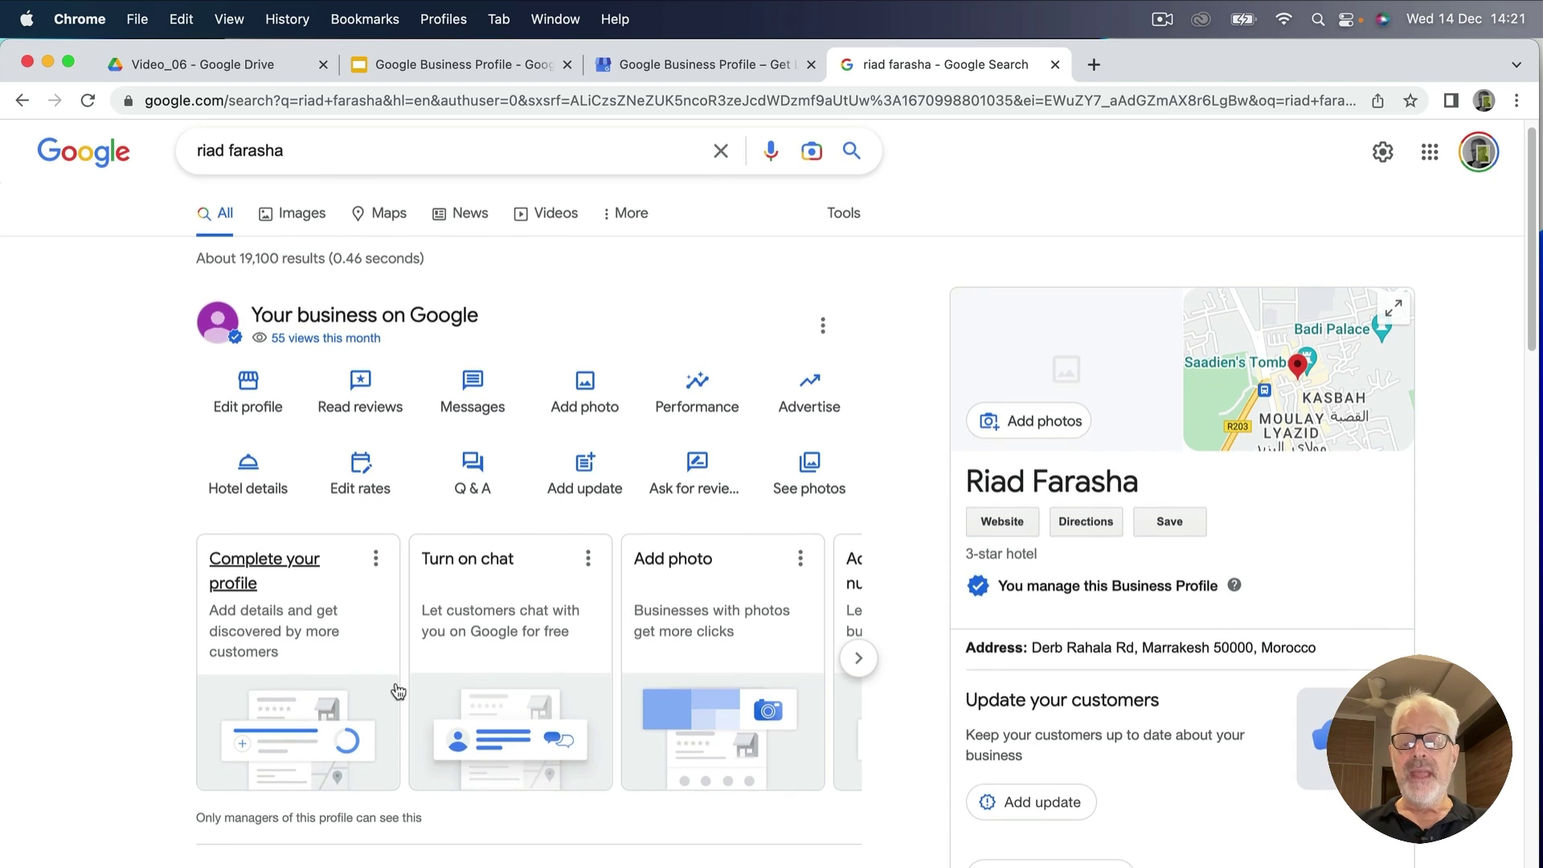
{"action": "scroll", "coordinate": [395, 691], "scroll_direction": "up", "scroll_amount": 1}
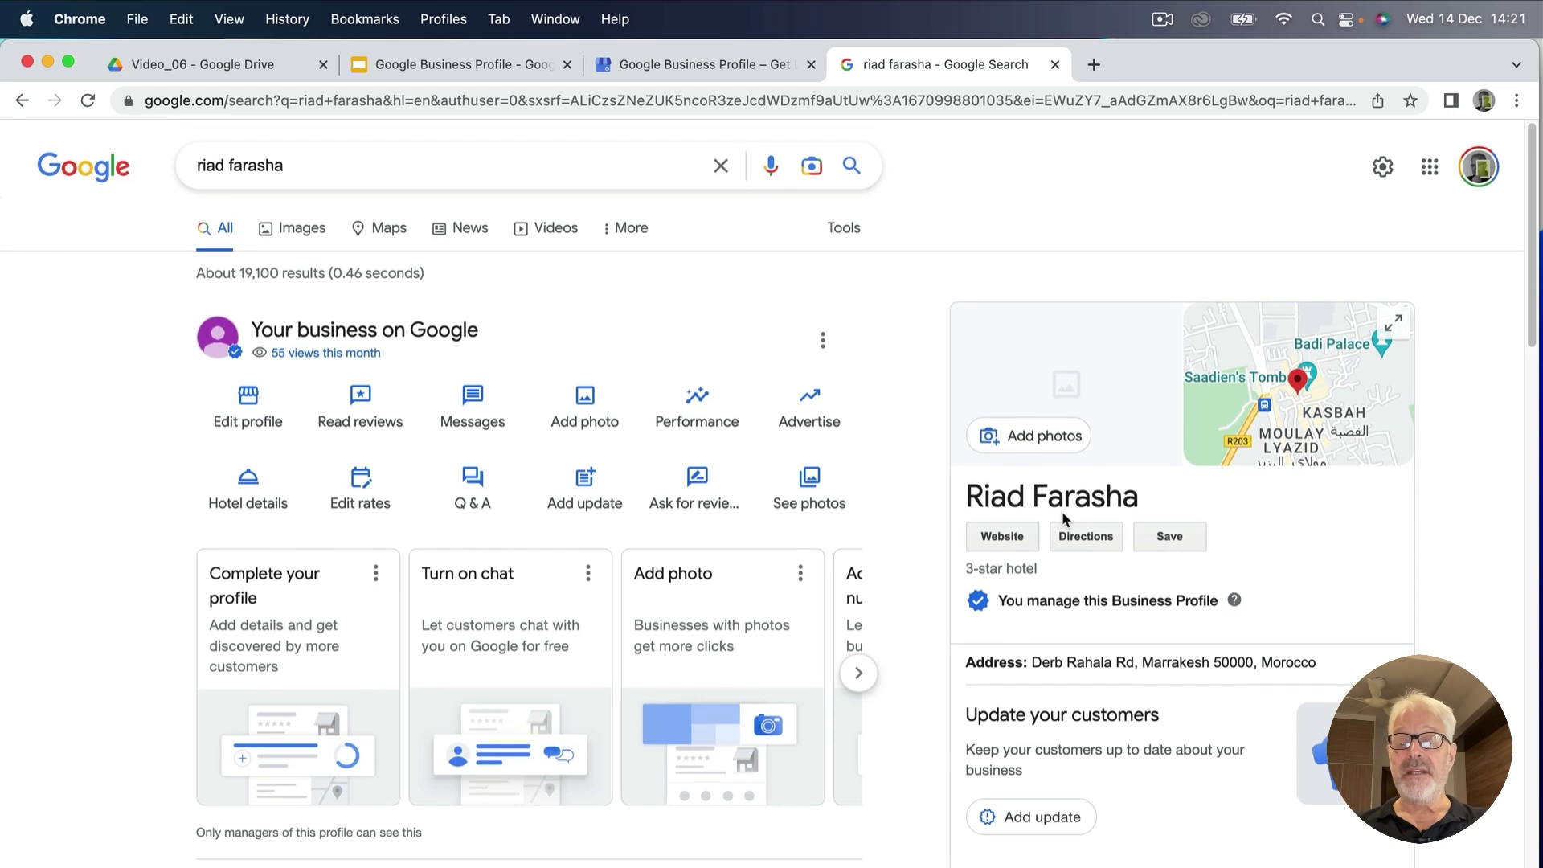
{"action": "scroll", "coordinate": [1061, 513], "scroll_direction": "down", "scroll_amount": 5}
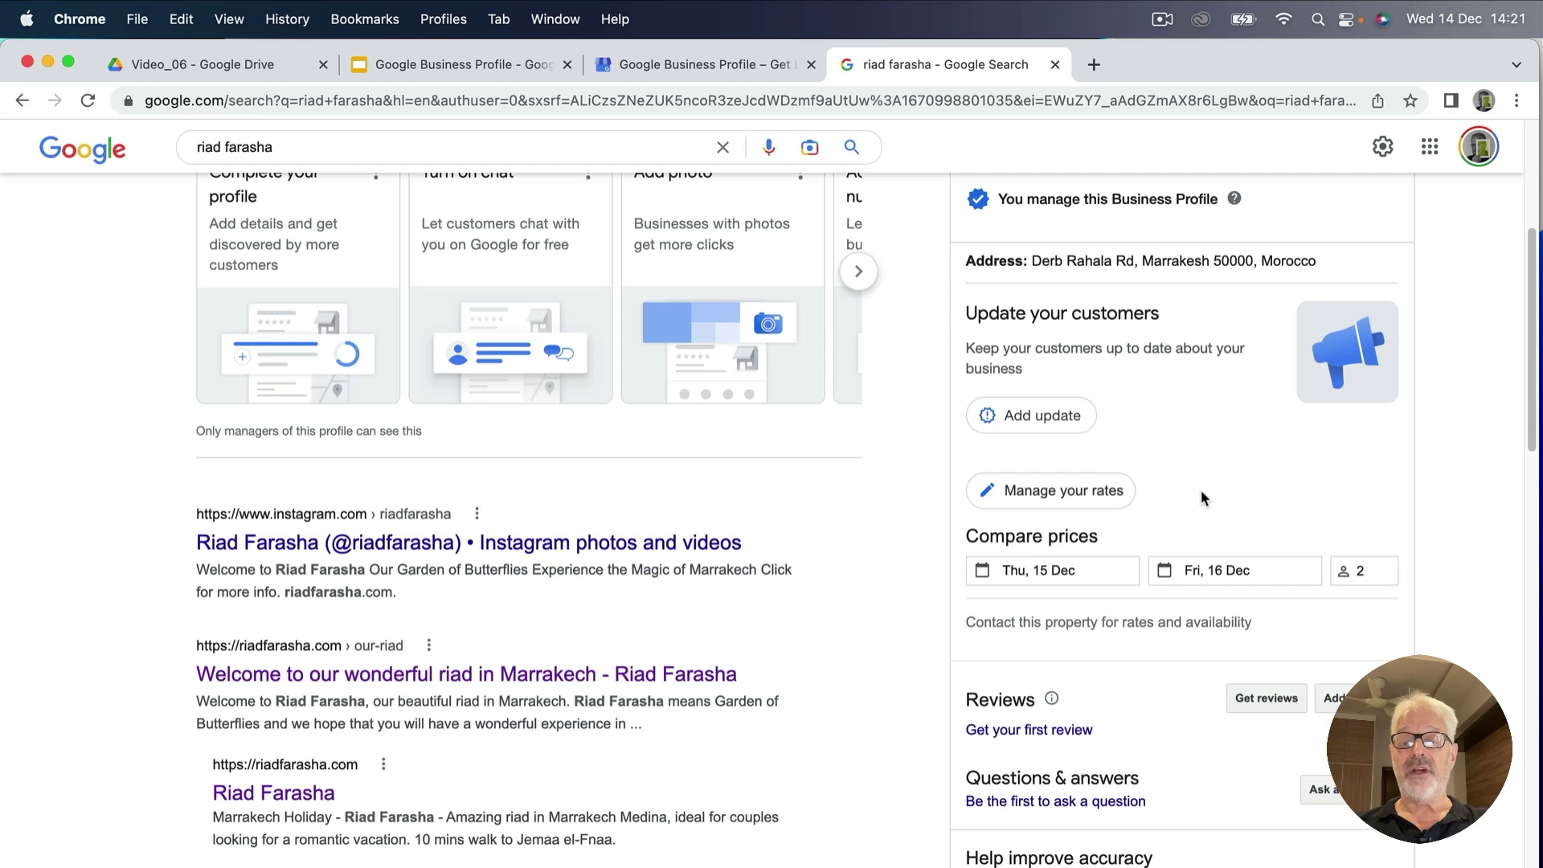
{"action": "scroll", "coordinate": [1493, 418], "scroll_direction": "up", "scroll_amount": 5}
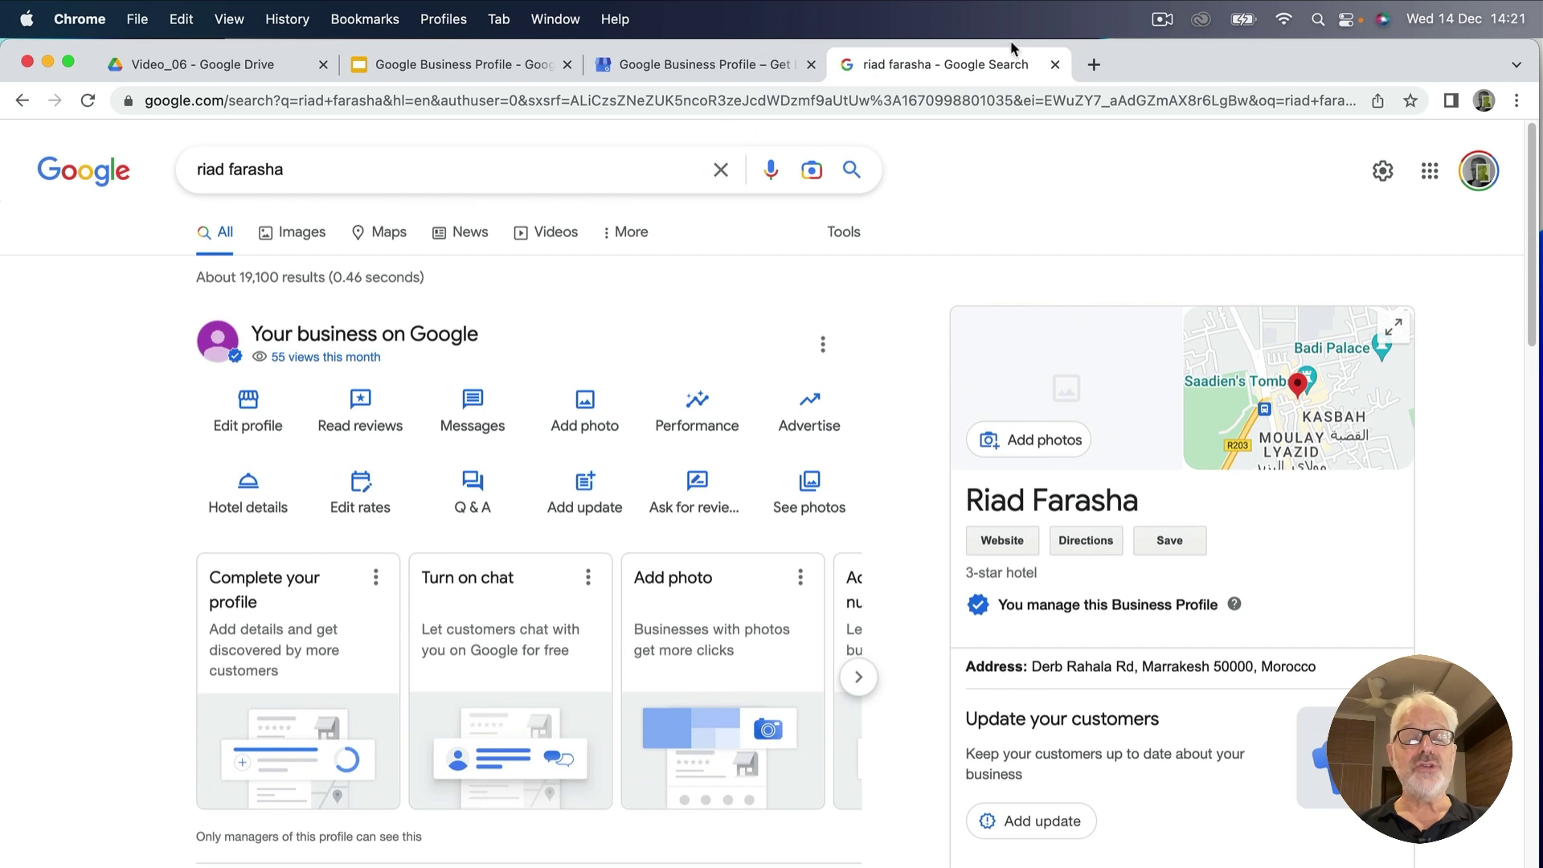
Open Google Maps in a new browser tab via a 'google maps' search.
{"action": "left_click", "coordinate": [1094, 66]}
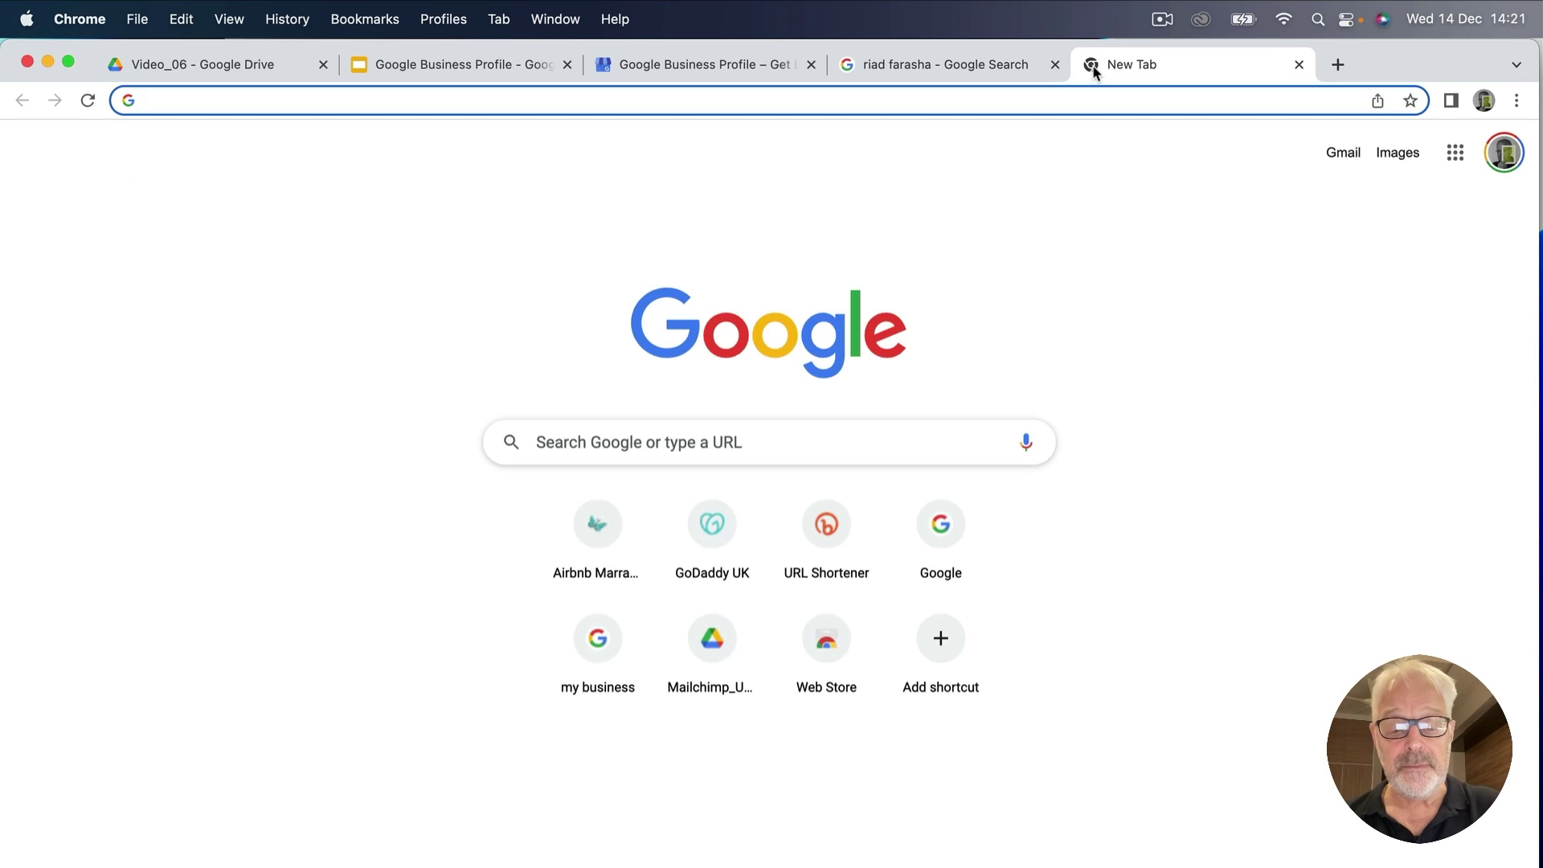
{"action": "type", "text": "google maps"}
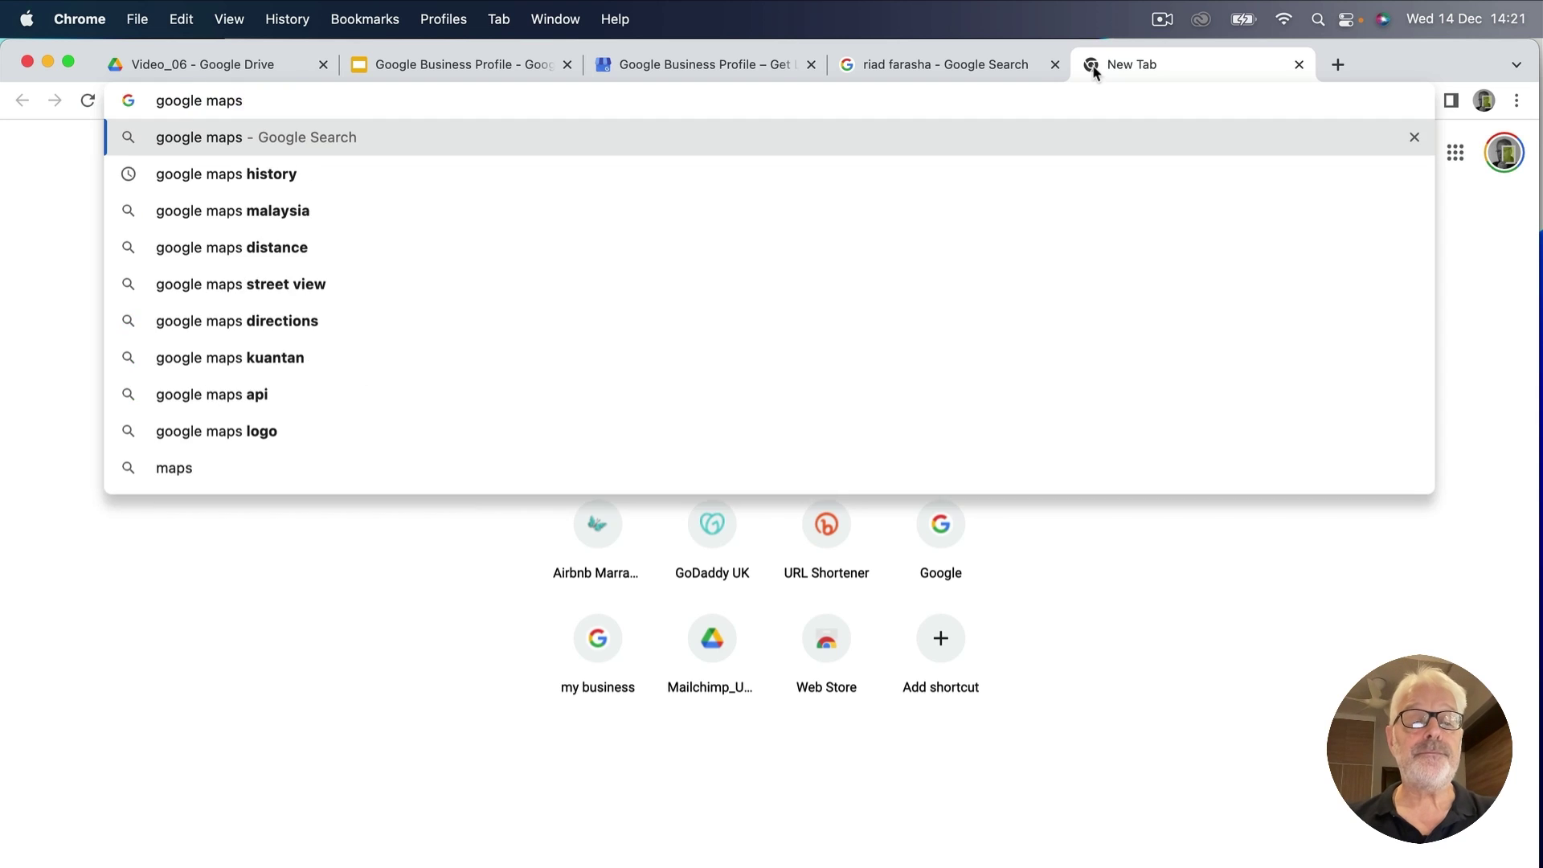
{"action": "key", "text": "Return"}
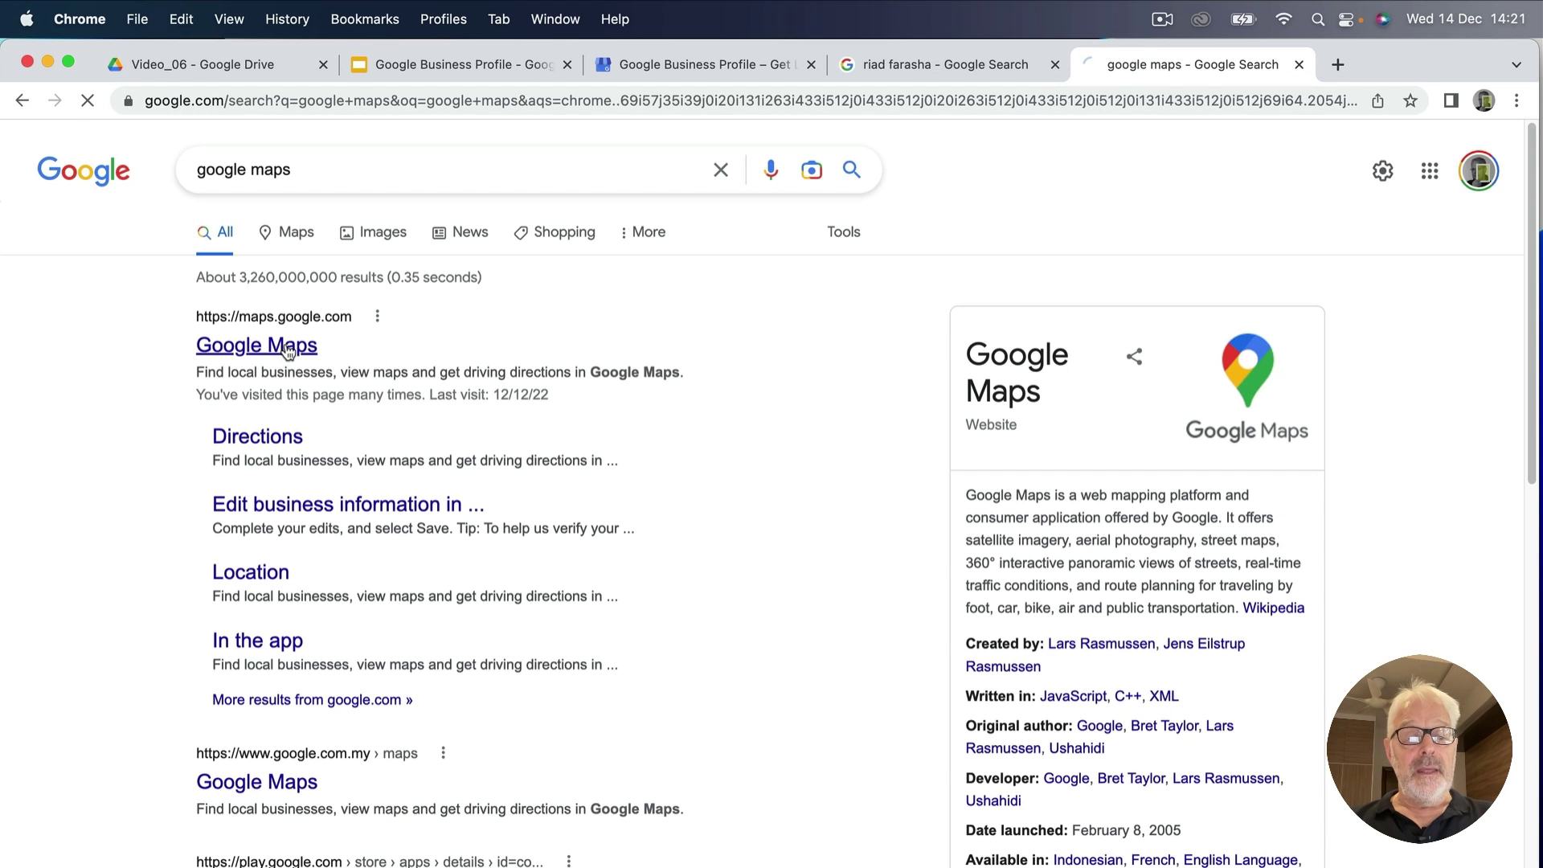
{"action": "left_click", "coordinate": [288, 352]}
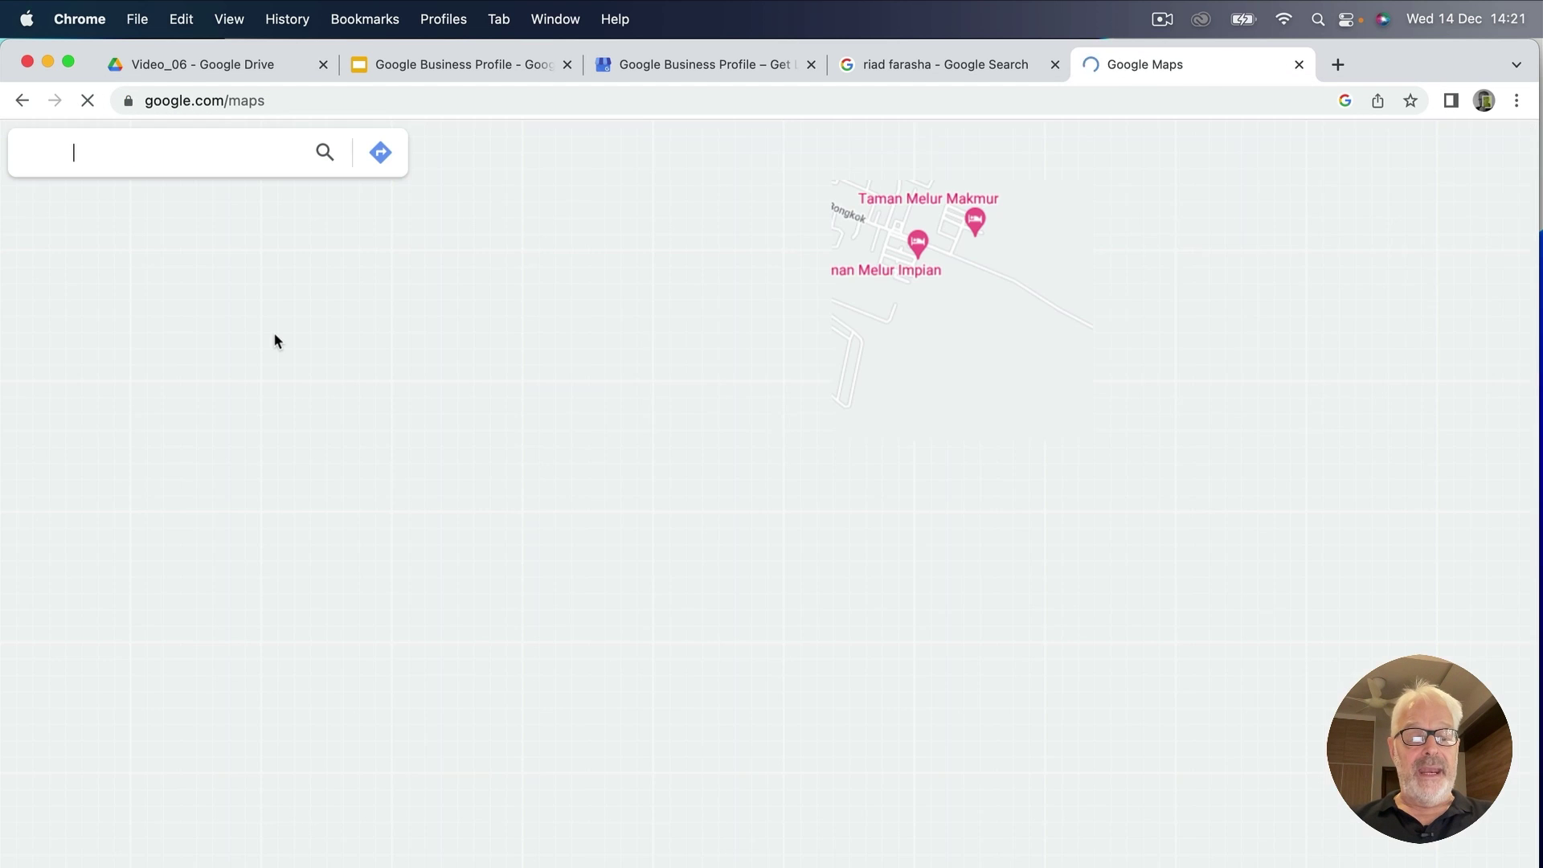
Search Maps for 'riad faerasha' and review the 3-star Marrakesh hotel listing.
{"action": "left_click", "coordinate": [123, 152]}
{"action": "type", "text": "riad faer"}
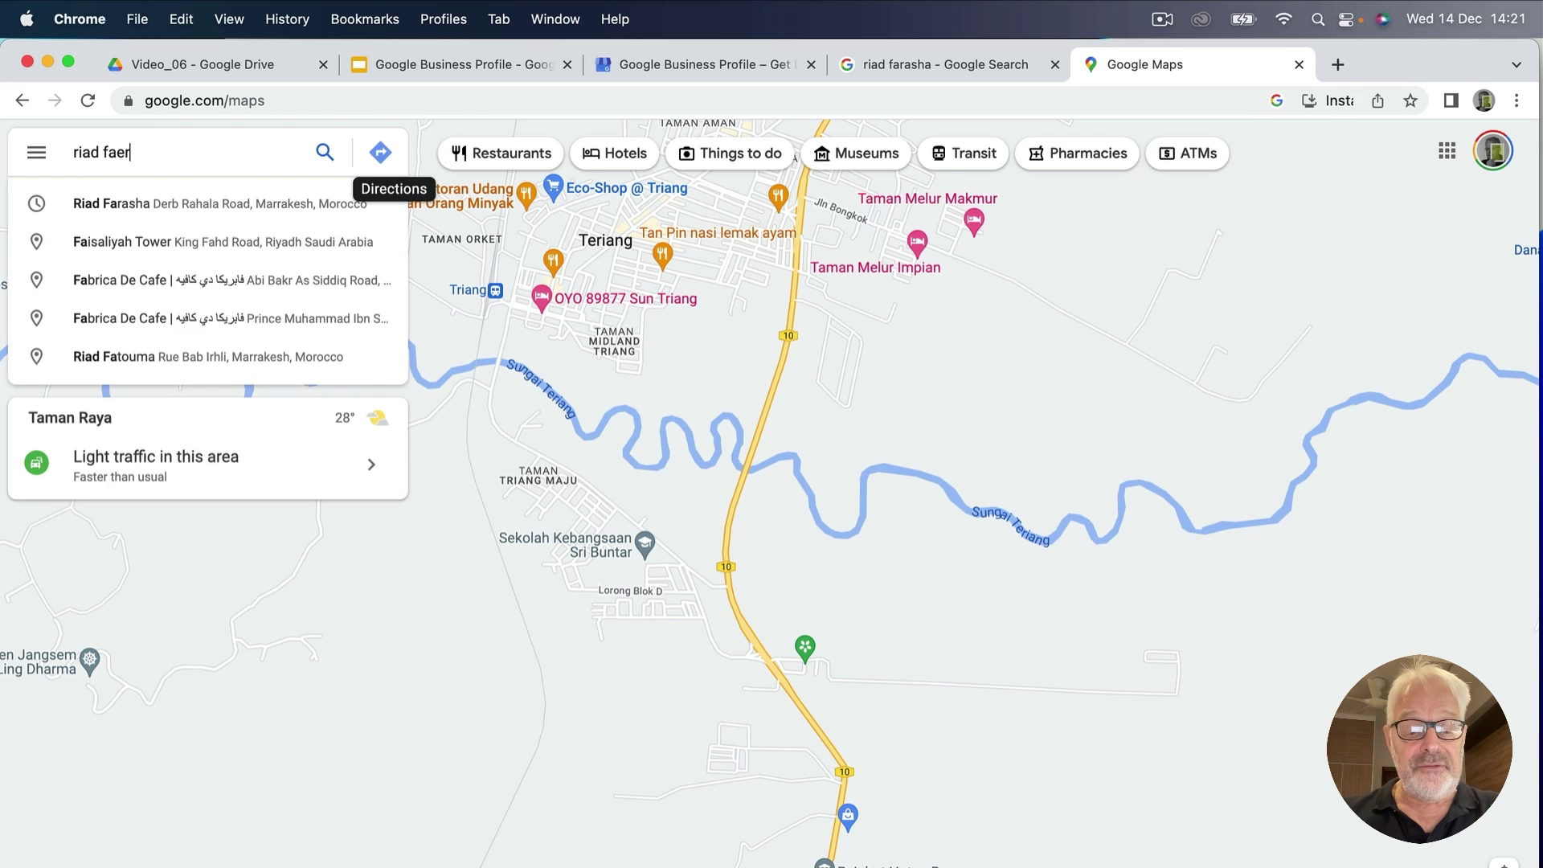
{"action": "type", "text": "asha"}
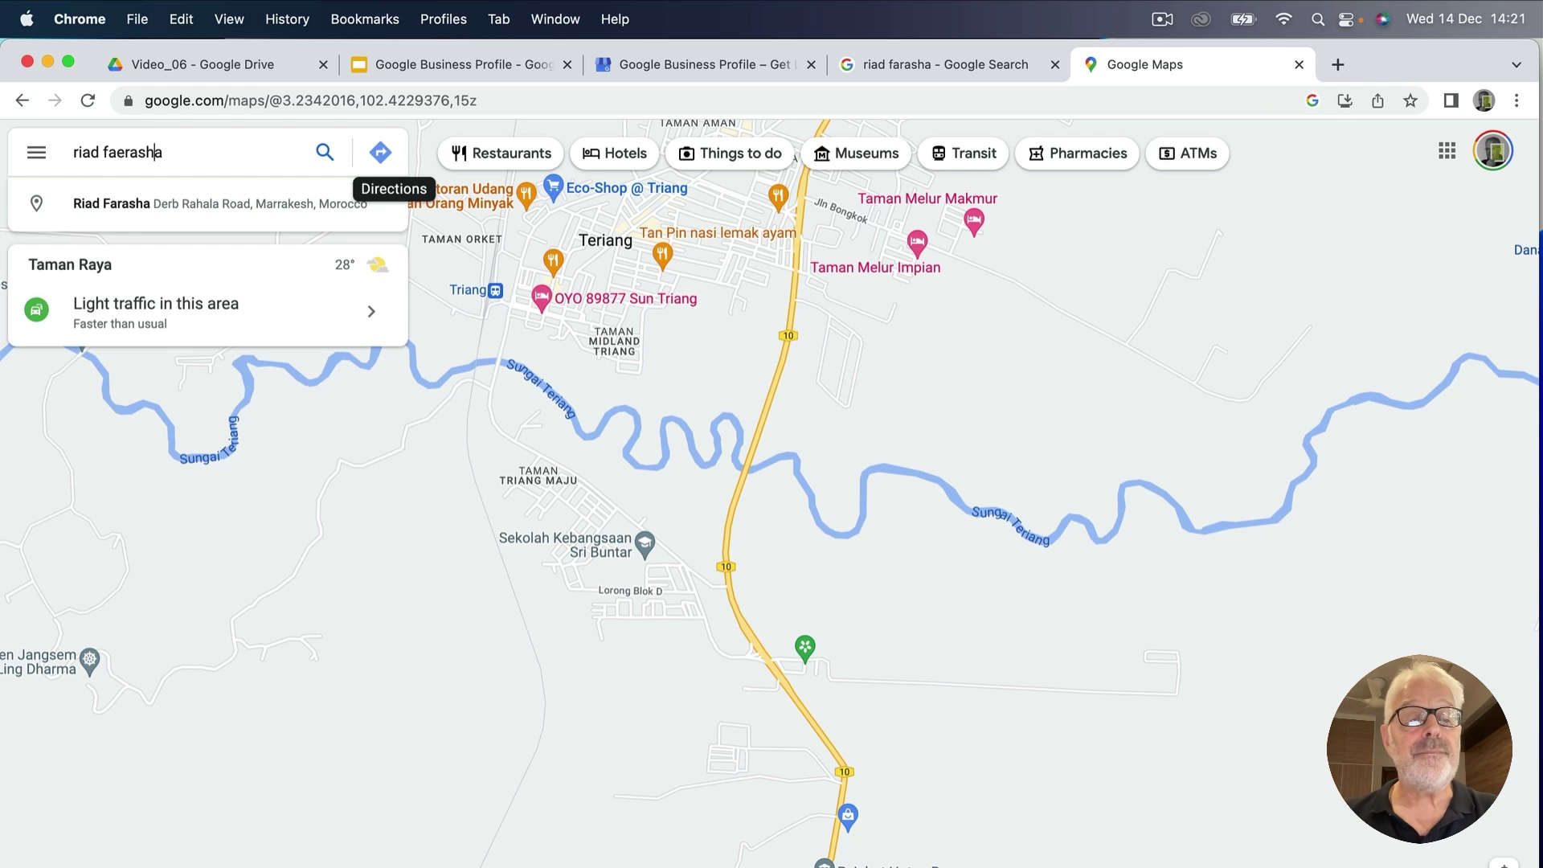
{"action": "left_click", "coordinate": [114, 203]}
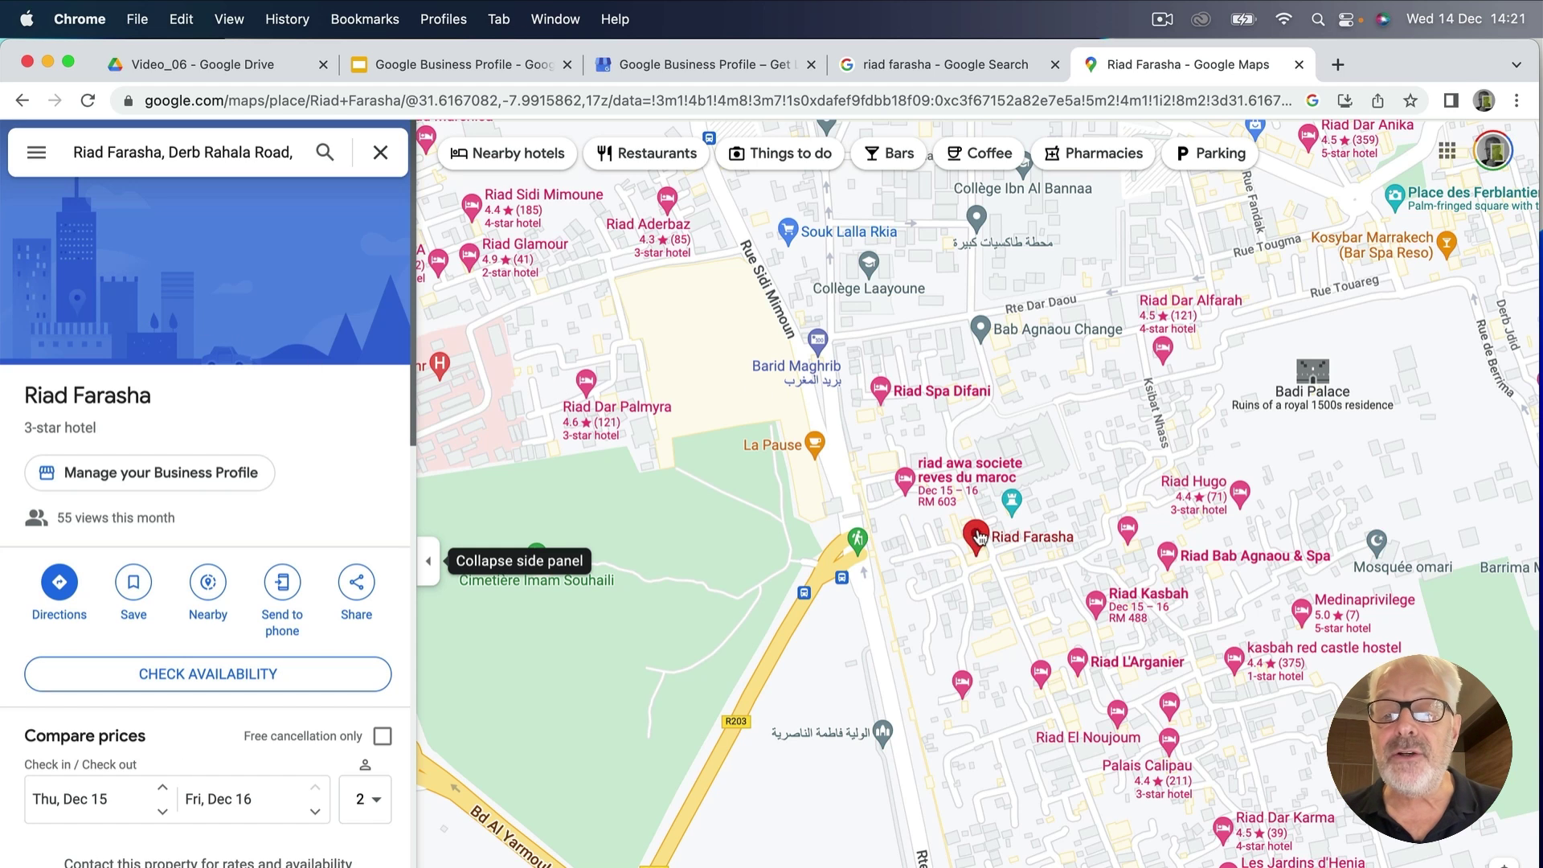
{"action": "mouse_move", "coordinate": [981, 538]}
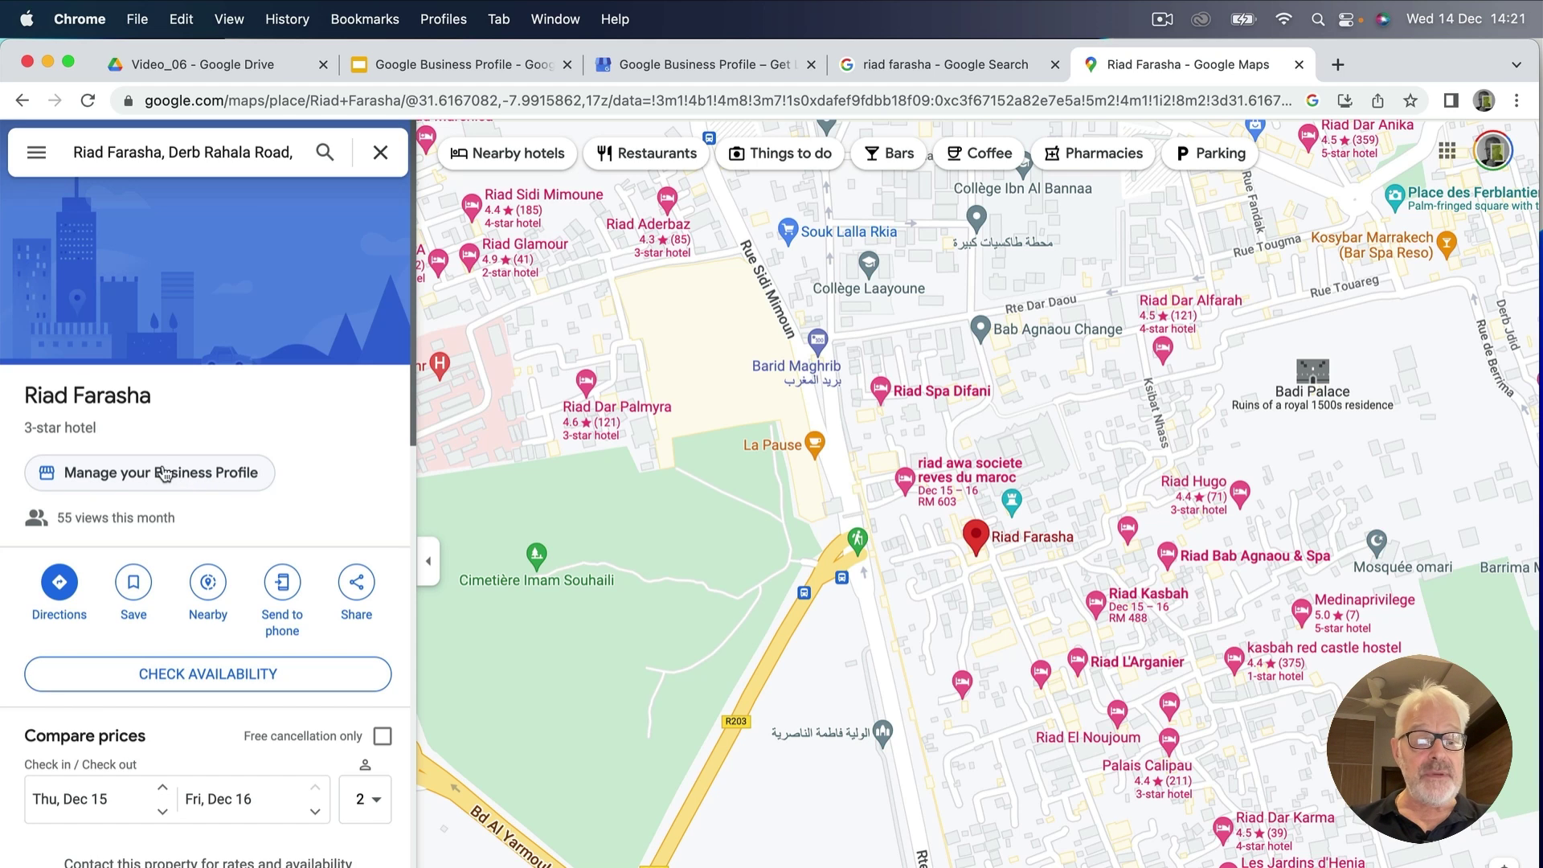
{"action": "scroll", "coordinate": [173, 743], "scroll_direction": "down", "scroll_amount": 5}
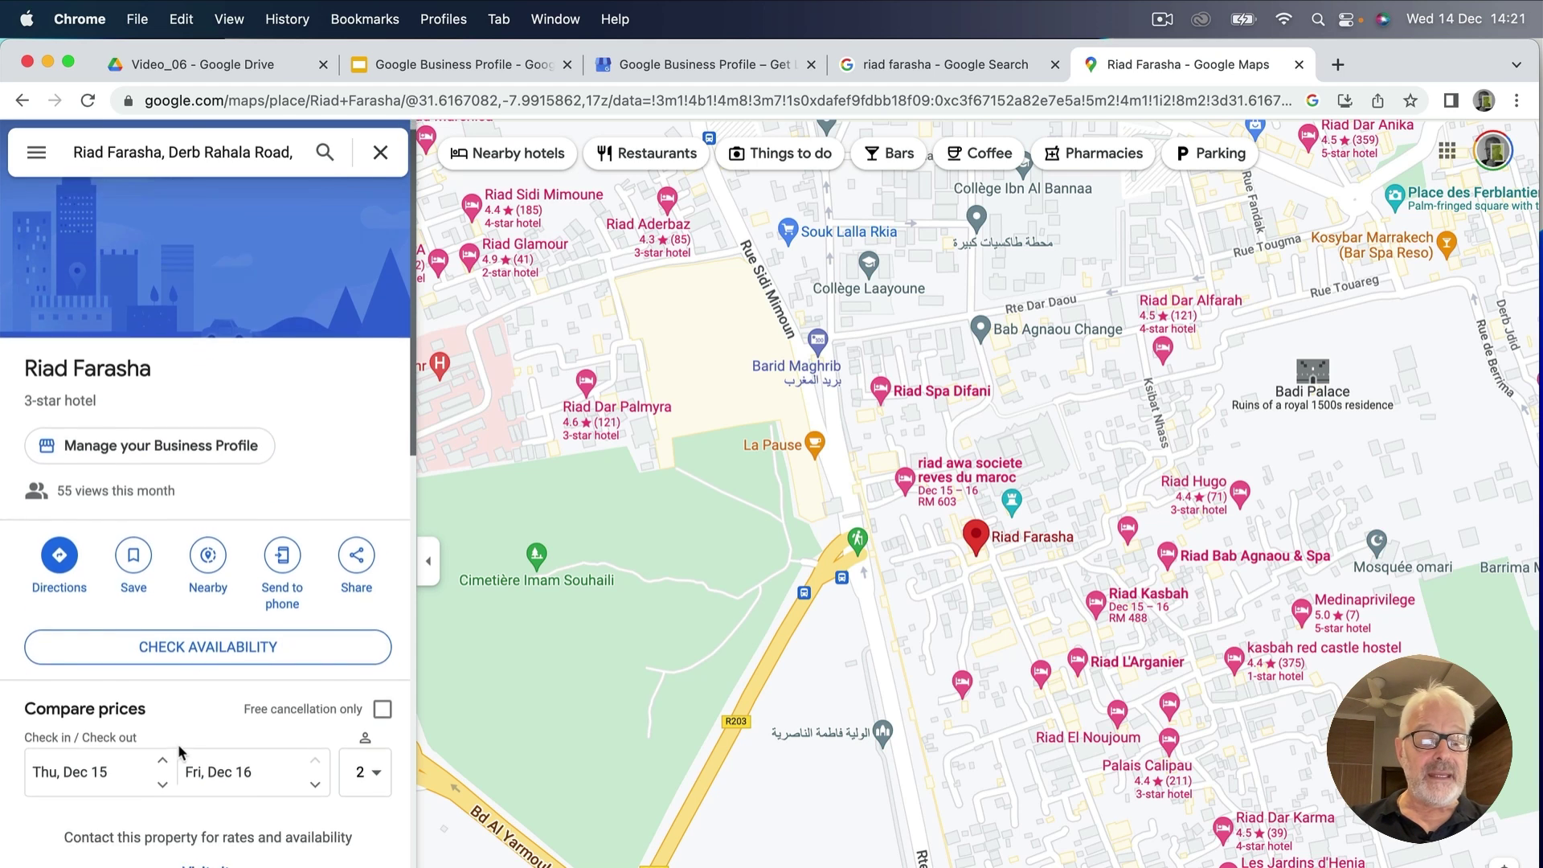
{"action": "scroll", "coordinate": [181, 751], "scroll_direction": "down", "scroll_amount": 3}
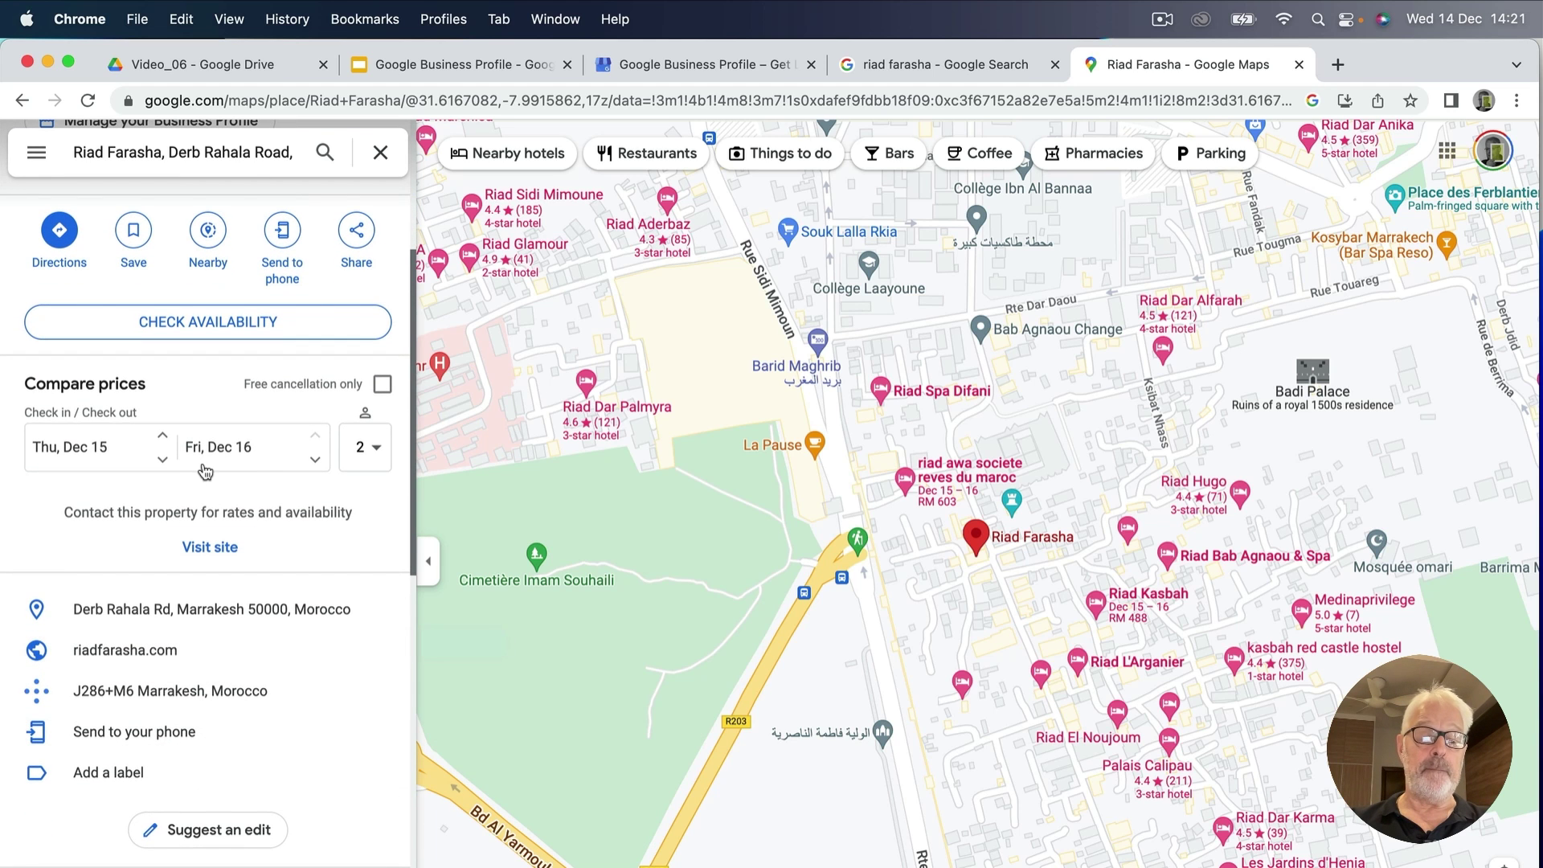
{"action": "scroll", "coordinate": [196, 558], "scroll_direction": "down", "scroll_amount": 3}
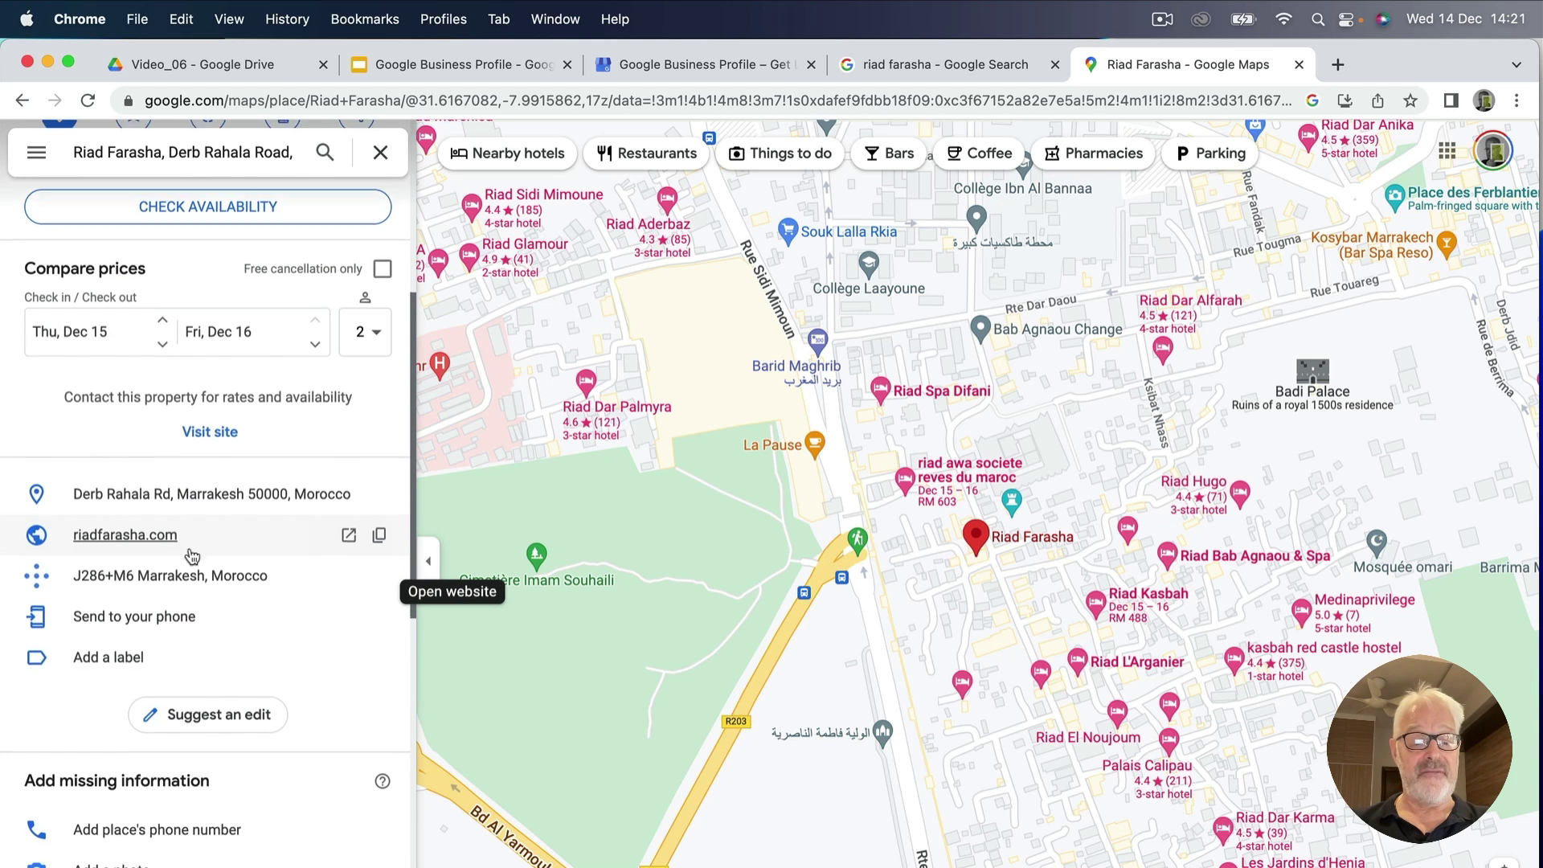
{"action": "scroll", "coordinate": [191, 553], "scroll_direction": "up", "scroll_amount": 1}
{"action": "scroll", "coordinate": [191, 554], "scroll_direction": "up", "scroll_amount": 9}
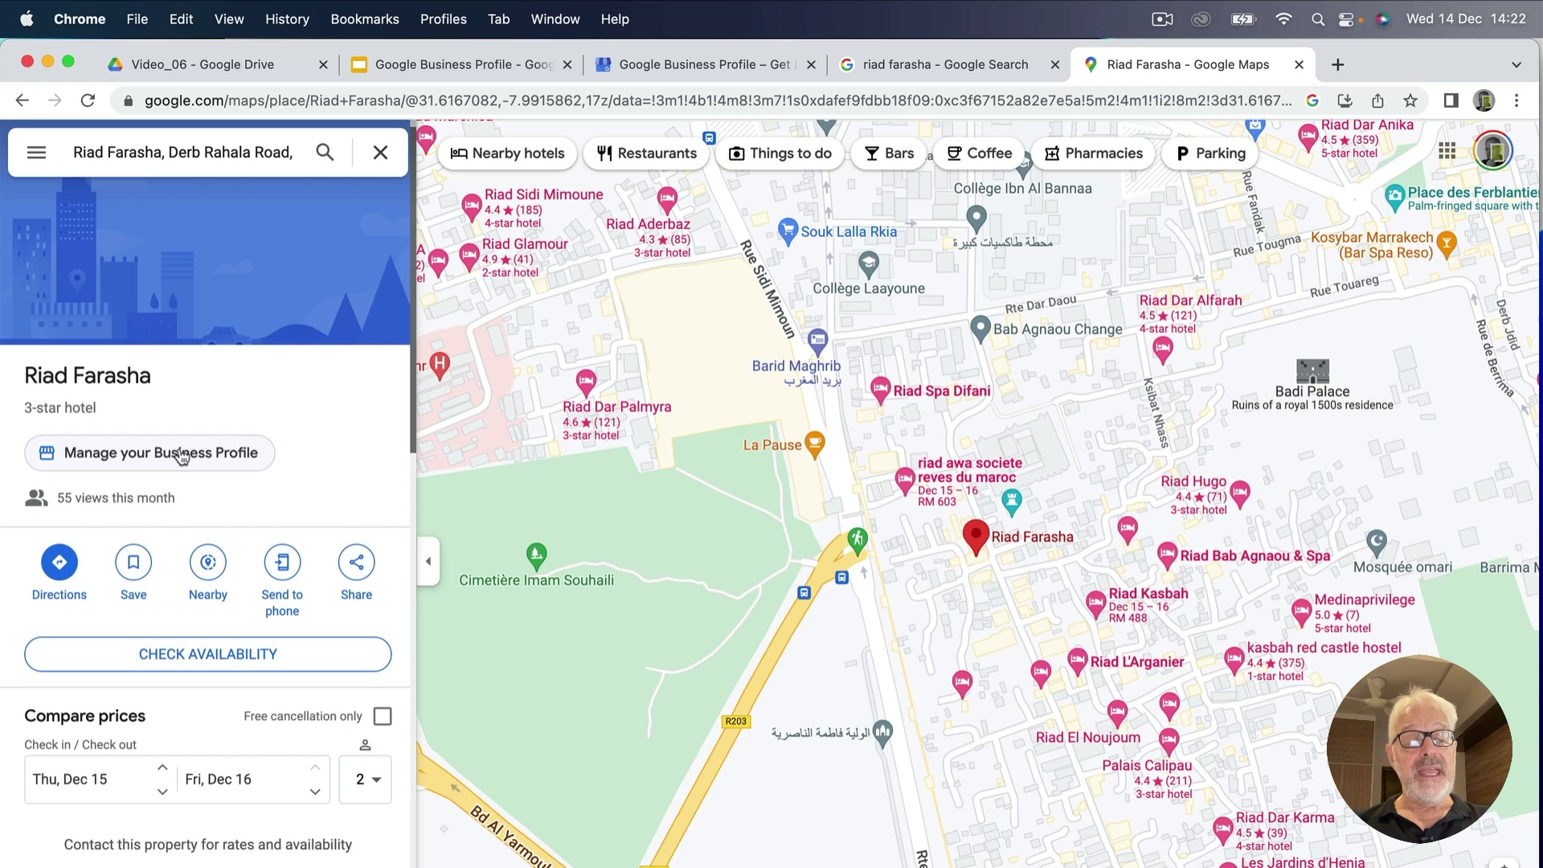
Choose 'Manage your Business Profile' in the Riad Farasha Maps listing panel.
{"action": "left_click", "coordinate": [134, 463]}
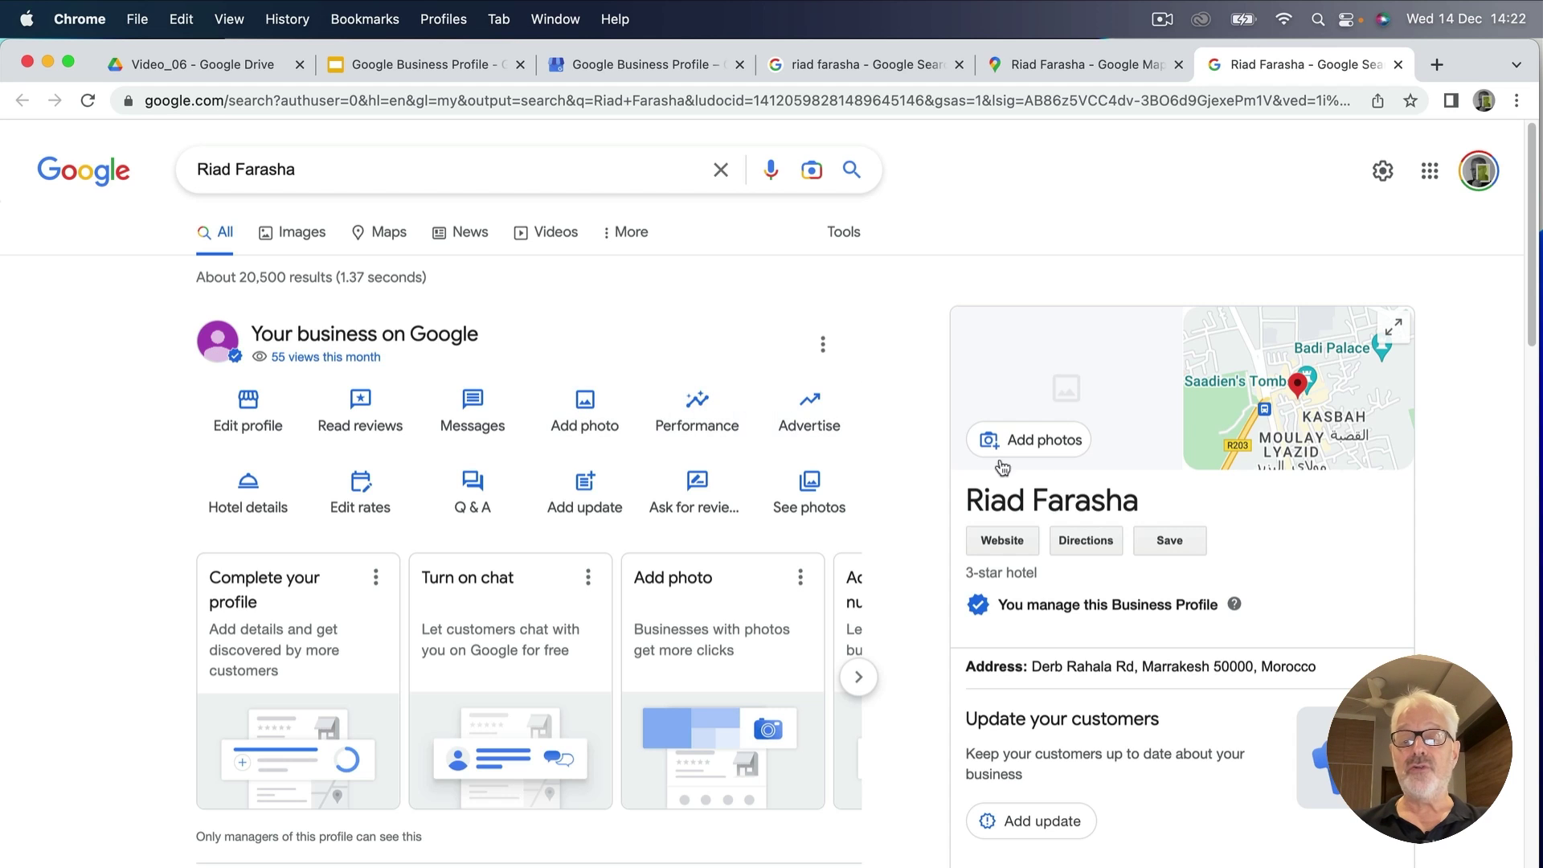
Add Farasha_01.jpeg from the Desktop as a business photo, then open See photos.
{"action": "left_click", "coordinate": [589, 405]}
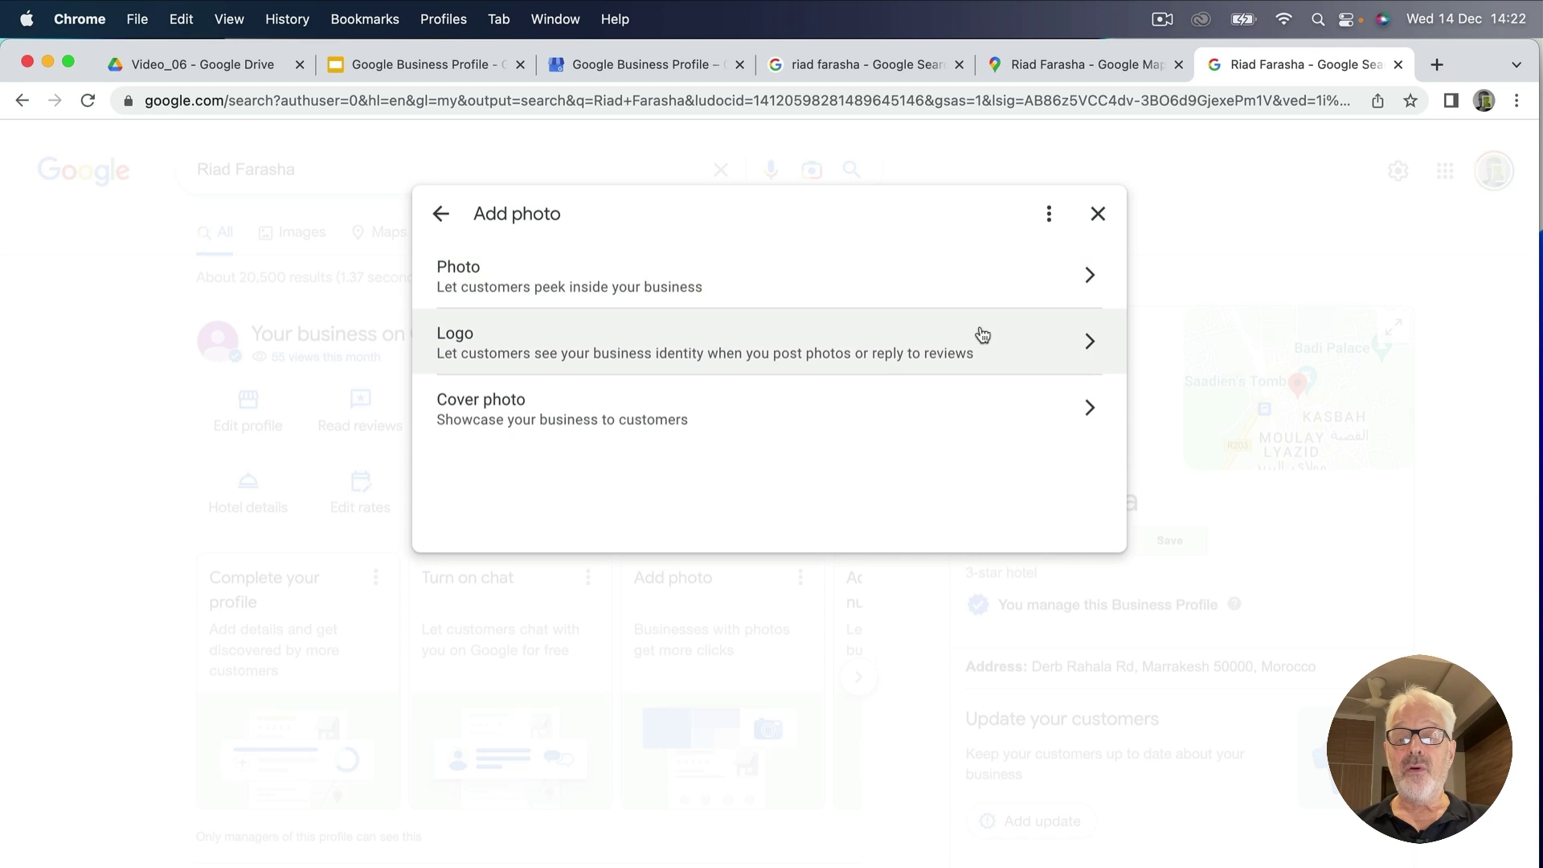
{"action": "left_click", "coordinate": [1091, 287]}
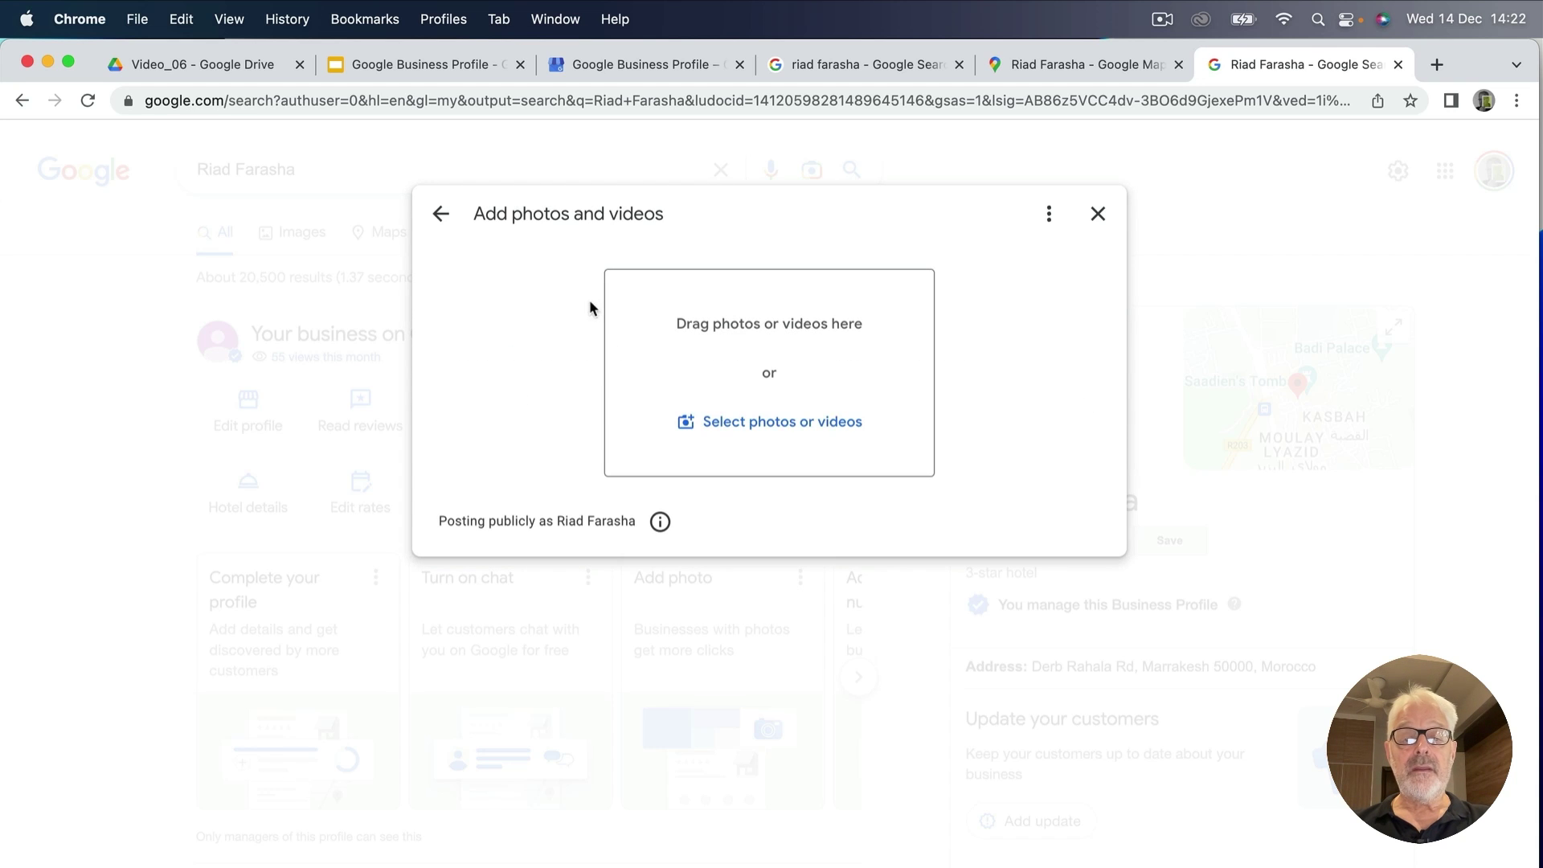
{"action": "left_click", "coordinate": [778, 426]}
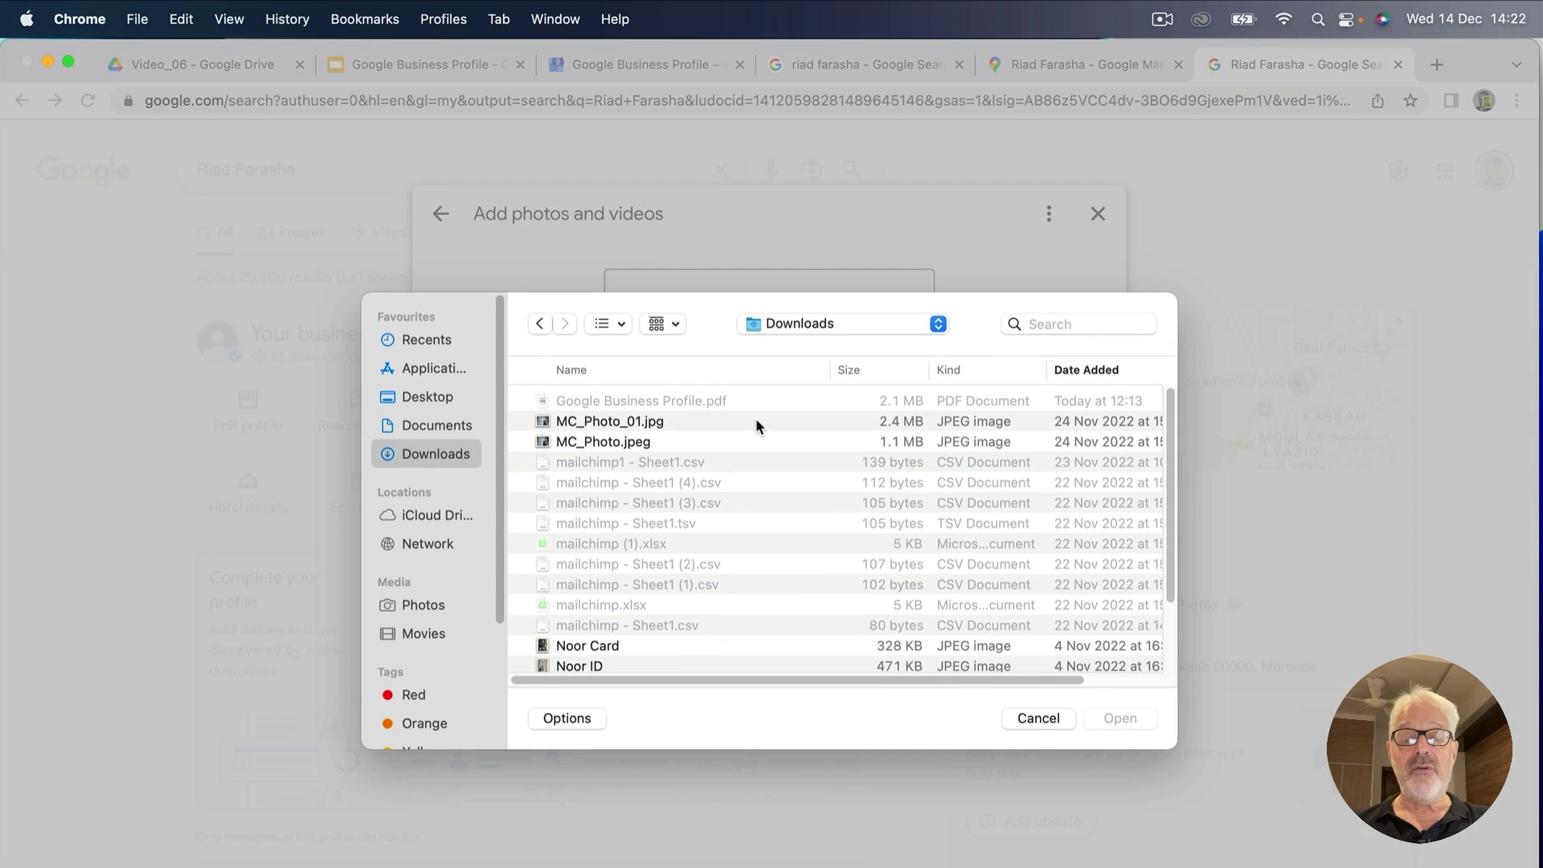
{"action": "left_click", "coordinate": [840, 321]}
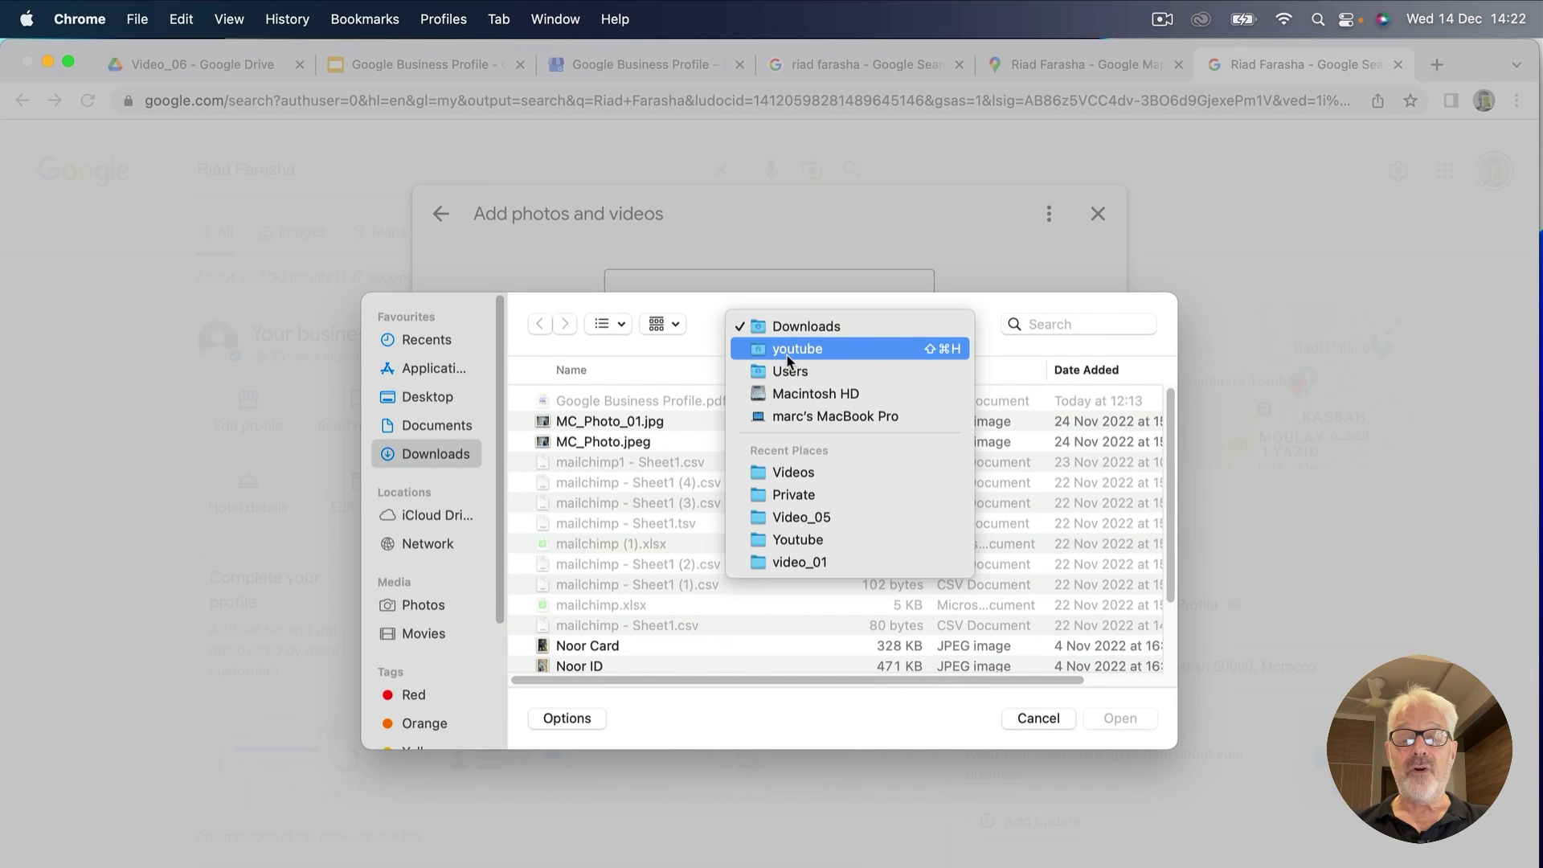
{"action": "left_click", "coordinate": [785, 351]}
{"action": "double_click", "coordinate": [580, 485]}
{"action": "double_click", "coordinate": [598, 423]}
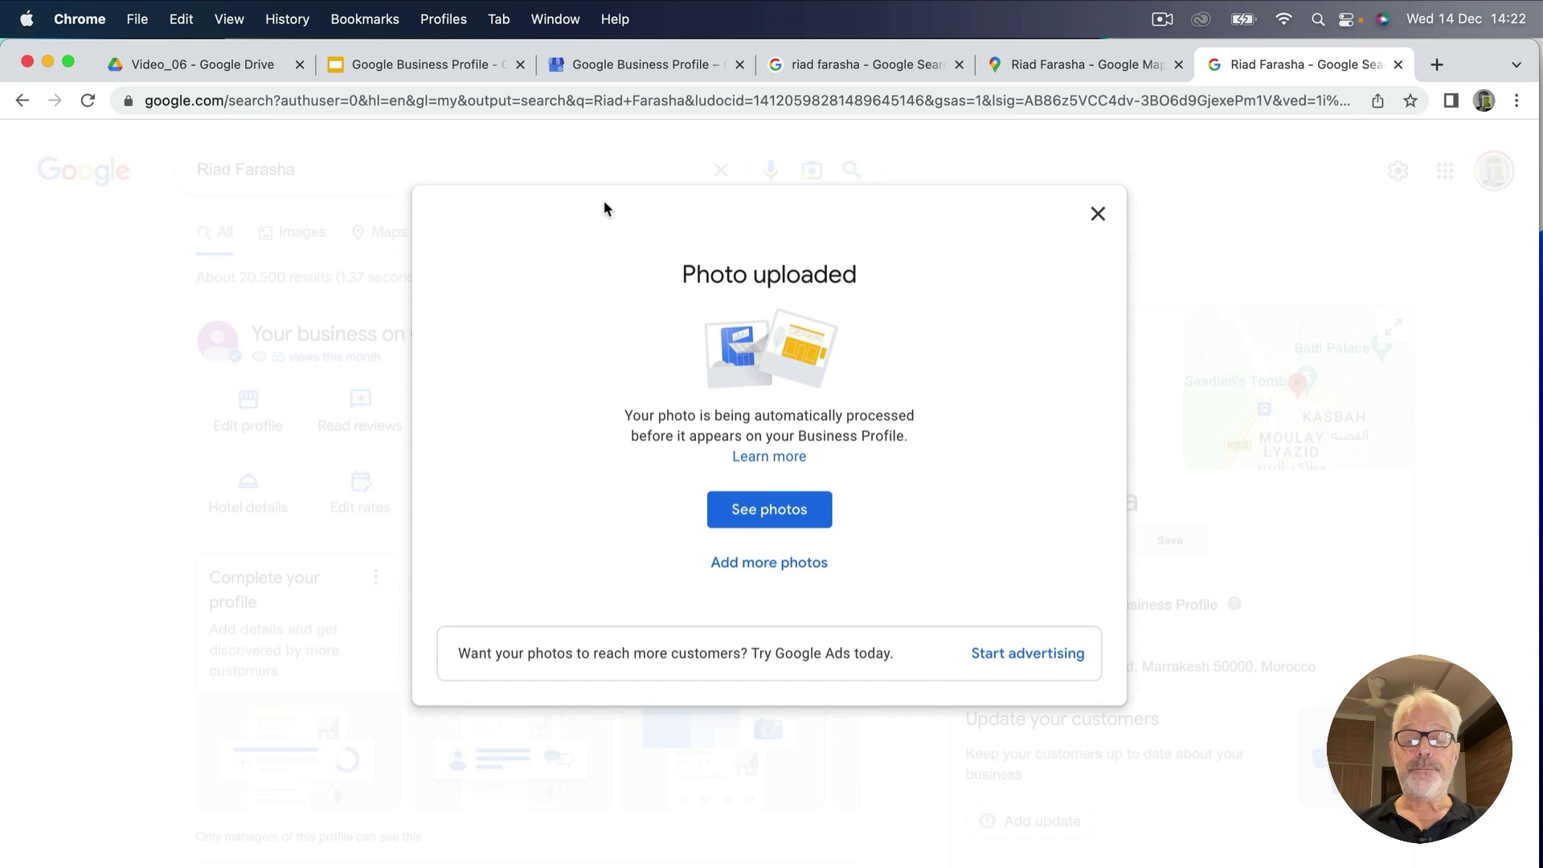
{"action": "left_click", "coordinate": [772, 517]}
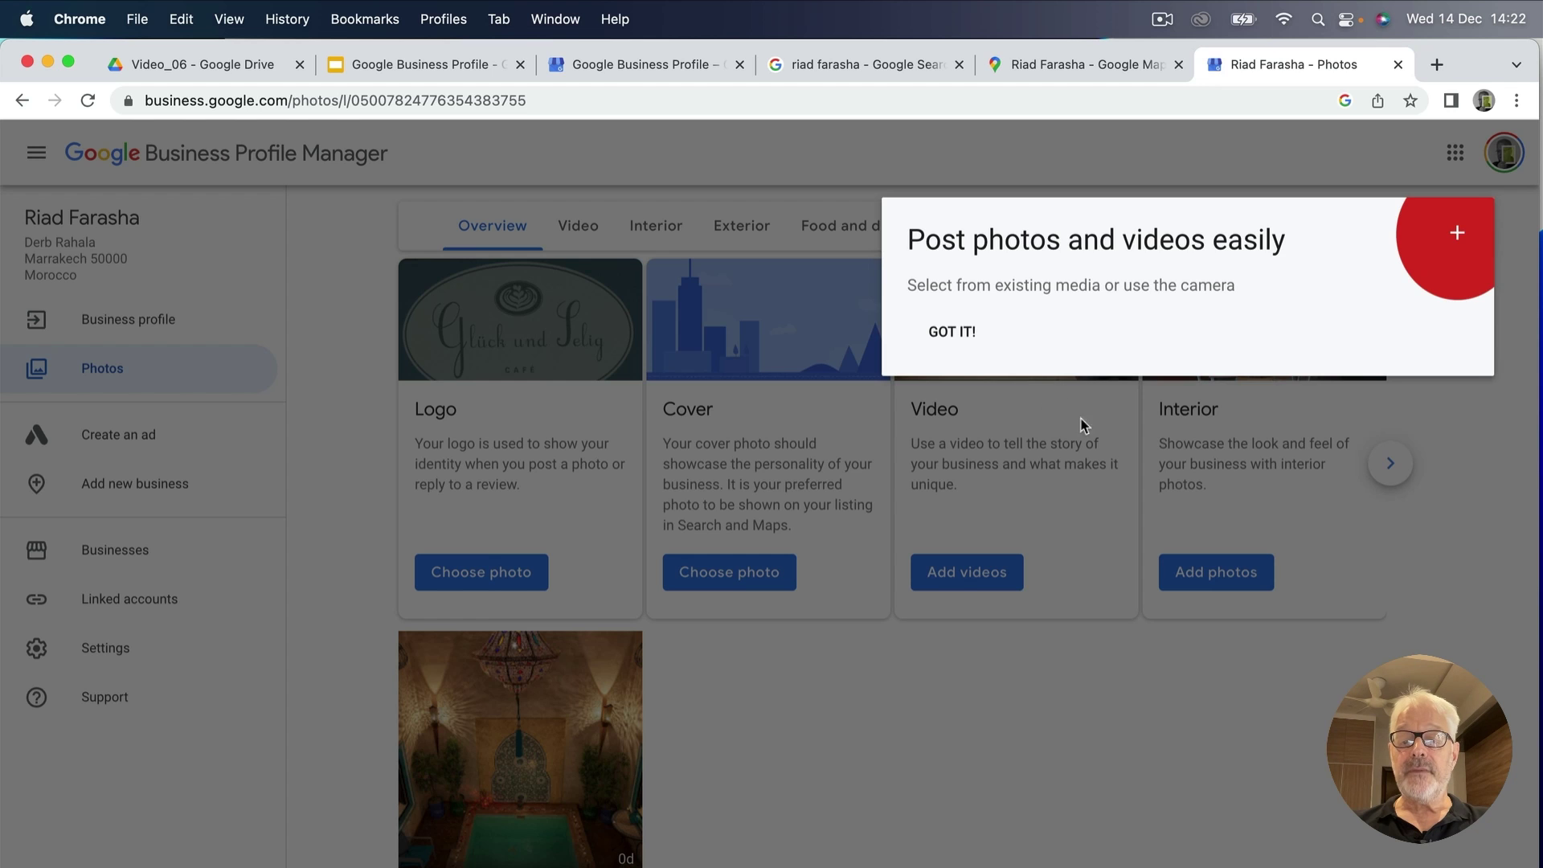
Dismiss the posting tip with GOT IT! and go back to the Business profile overview.
{"action": "left_click", "coordinate": [953, 331]}
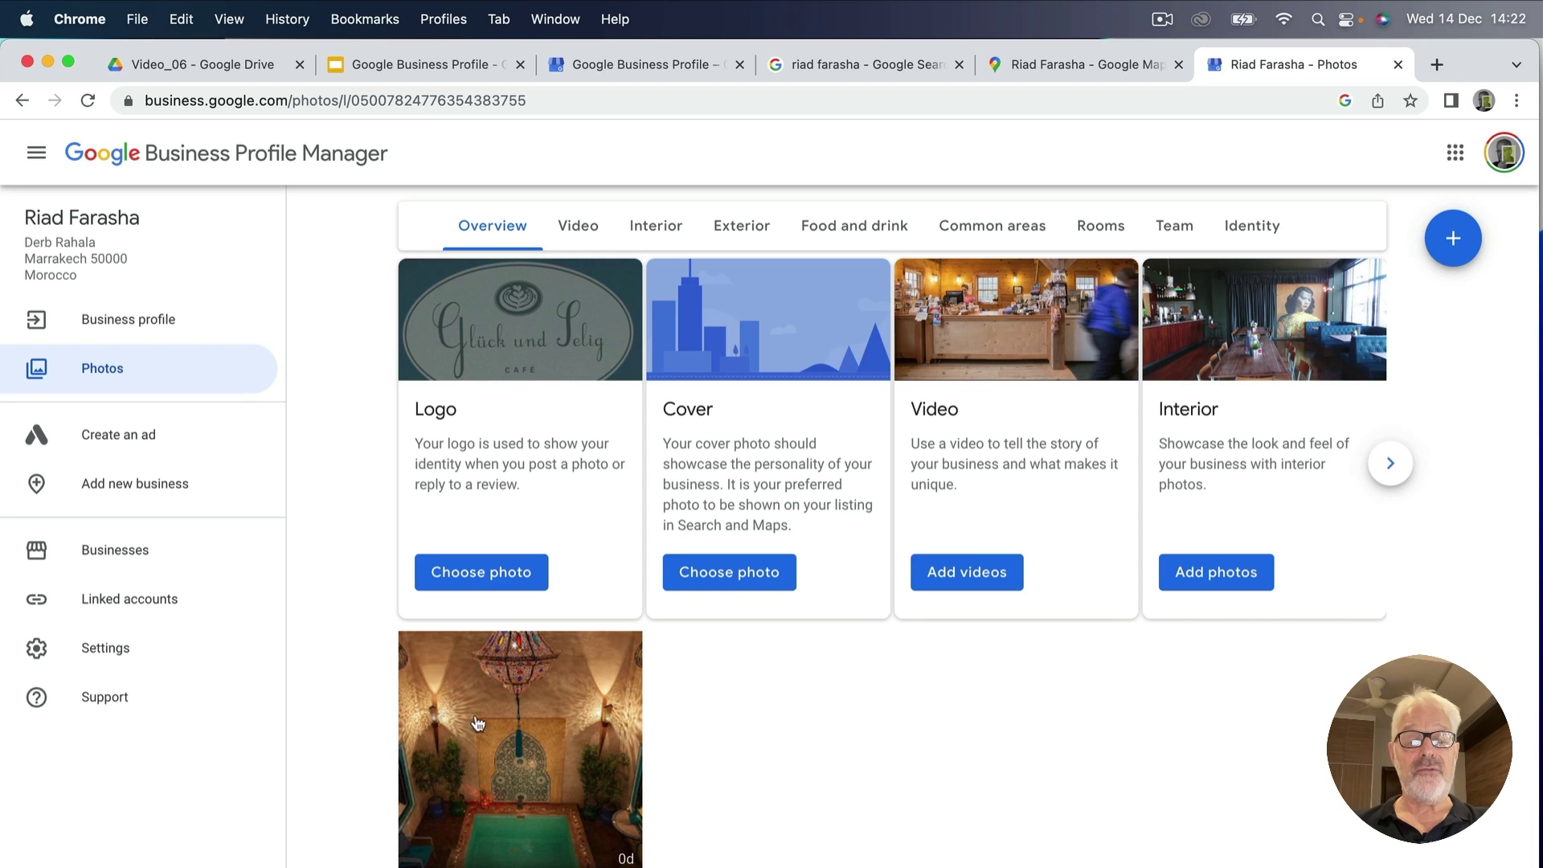
{"action": "left_click", "coordinate": [118, 322]}
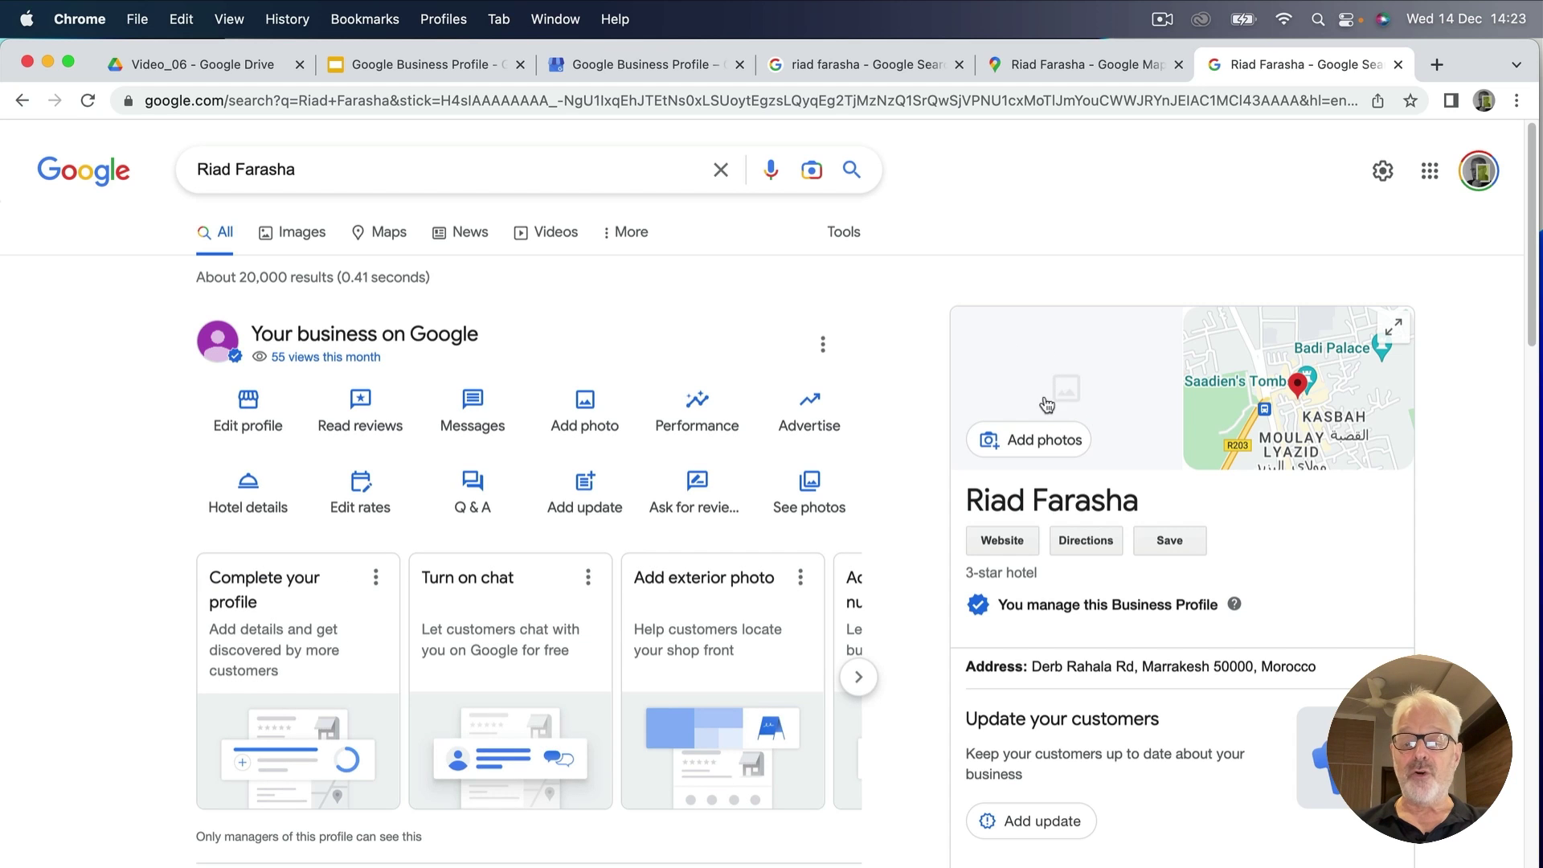
{"action": "left_click", "coordinate": [90, 101]}
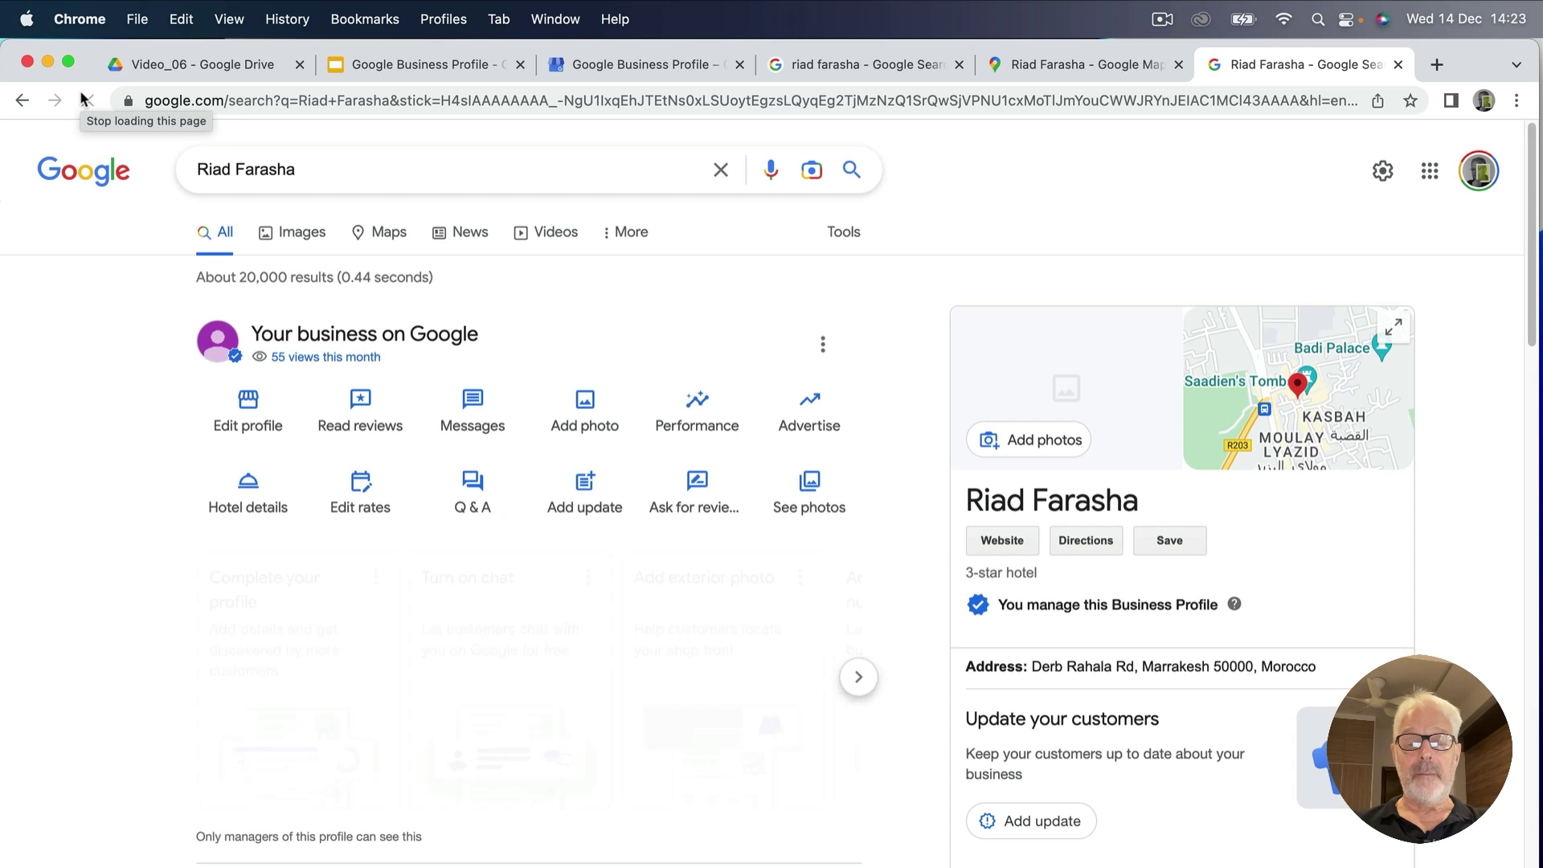
{"action": "left_click", "coordinate": [585, 406]}
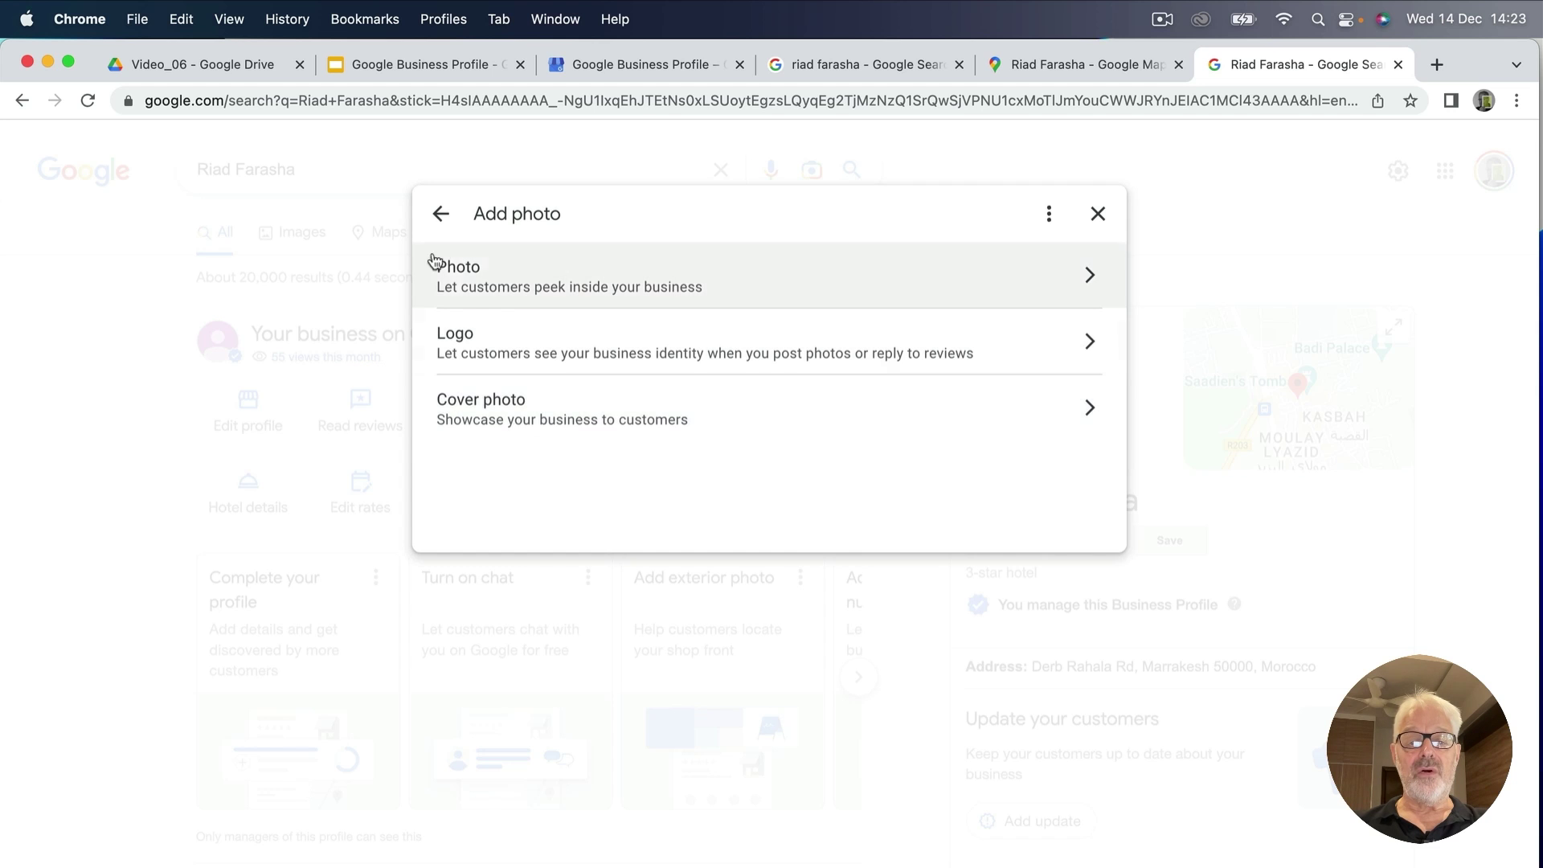
{"action": "left_click", "coordinate": [442, 216]}
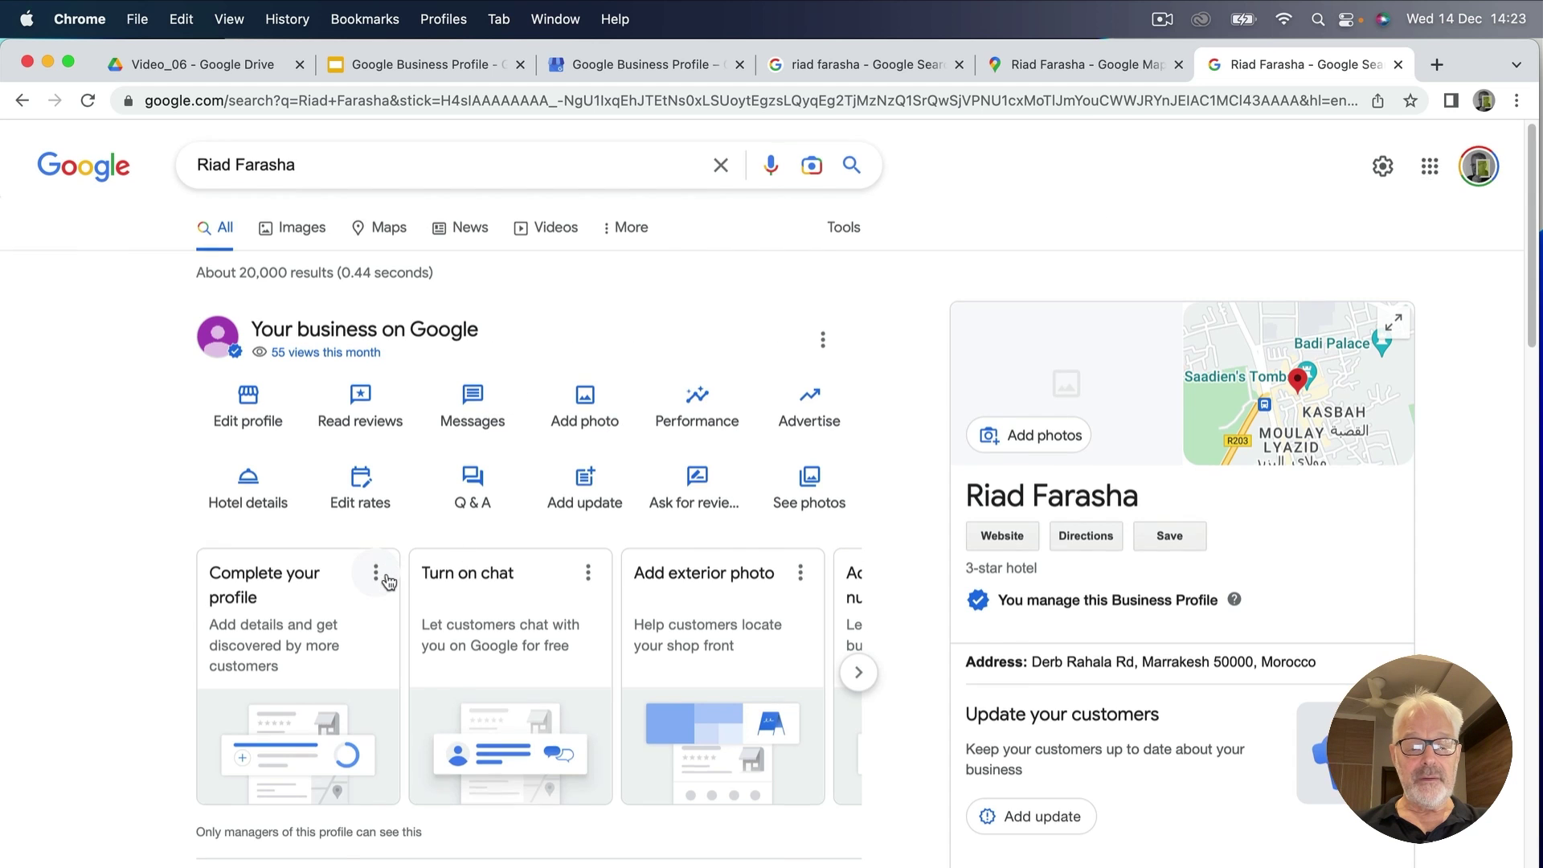
{"action": "scroll", "coordinate": [265, 591], "scroll_direction": "down", "scroll_amount": 10}
{"action": "scroll", "coordinate": [367, 542], "scroll_direction": "up", "scroll_amount": 9}
{"action": "scroll", "coordinate": [367, 542], "scroll_direction": "up", "scroll_amount": 1}
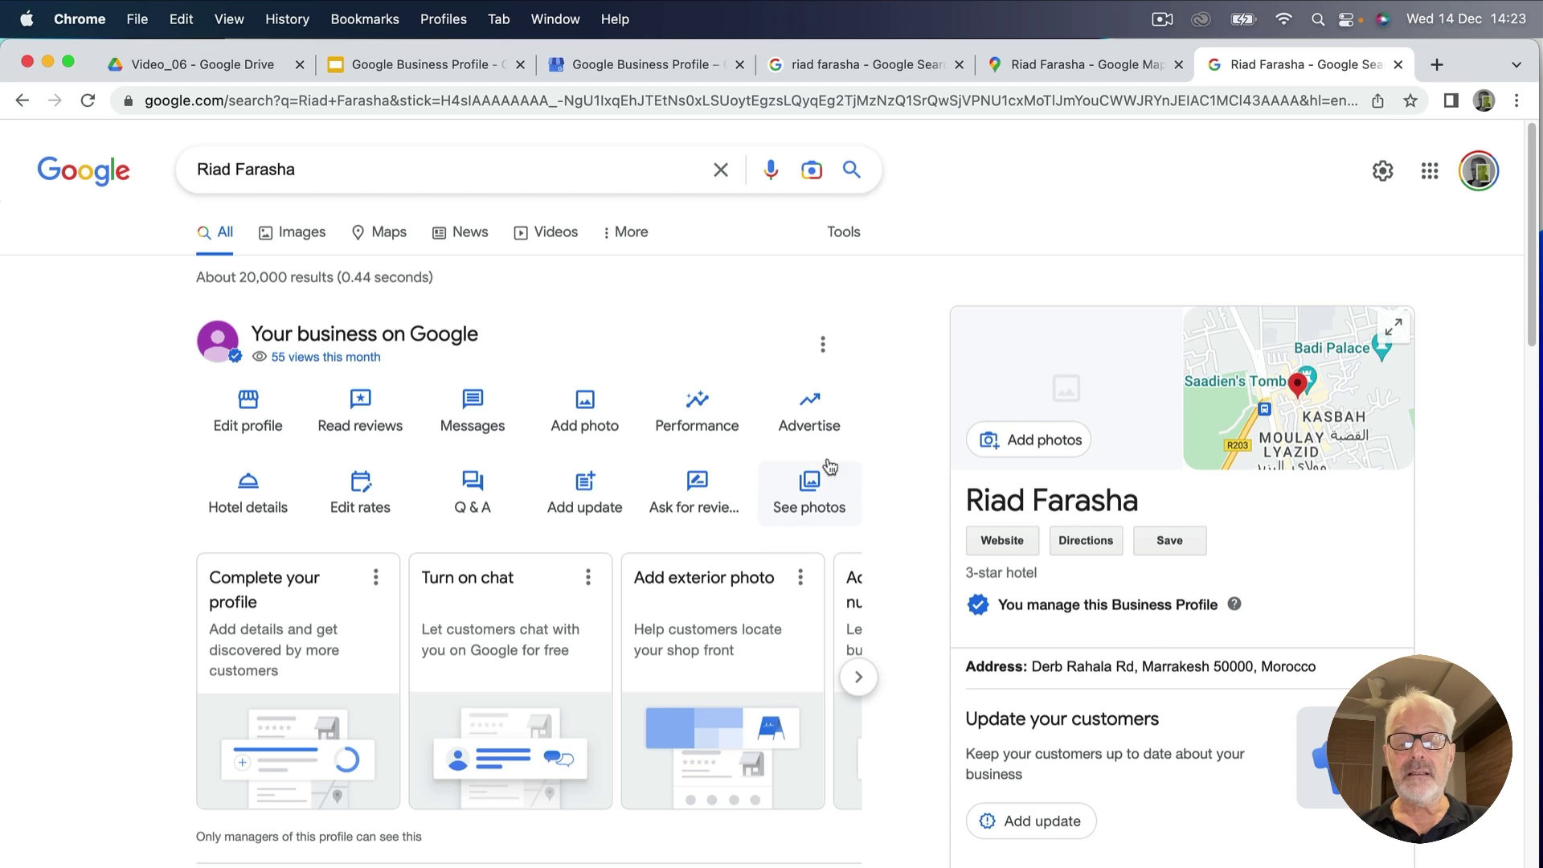
{"action": "scroll", "coordinate": [1123, 680], "scroll_direction": "down", "scroll_amount": 10}
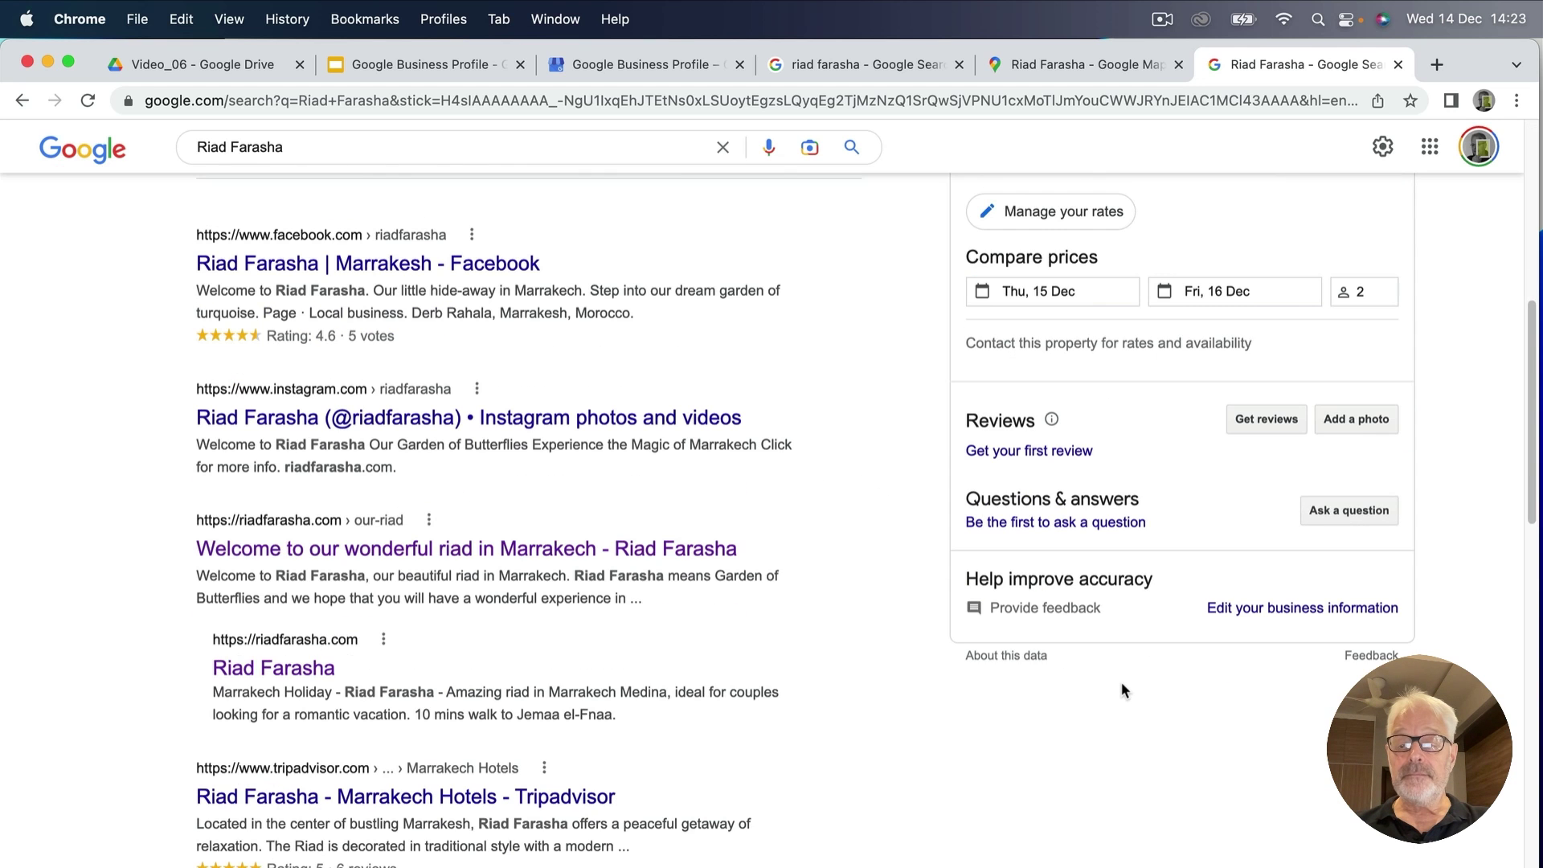
{"action": "scroll", "coordinate": [1124, 691], "scroll_direction": "down", "scroll_amount": 4}
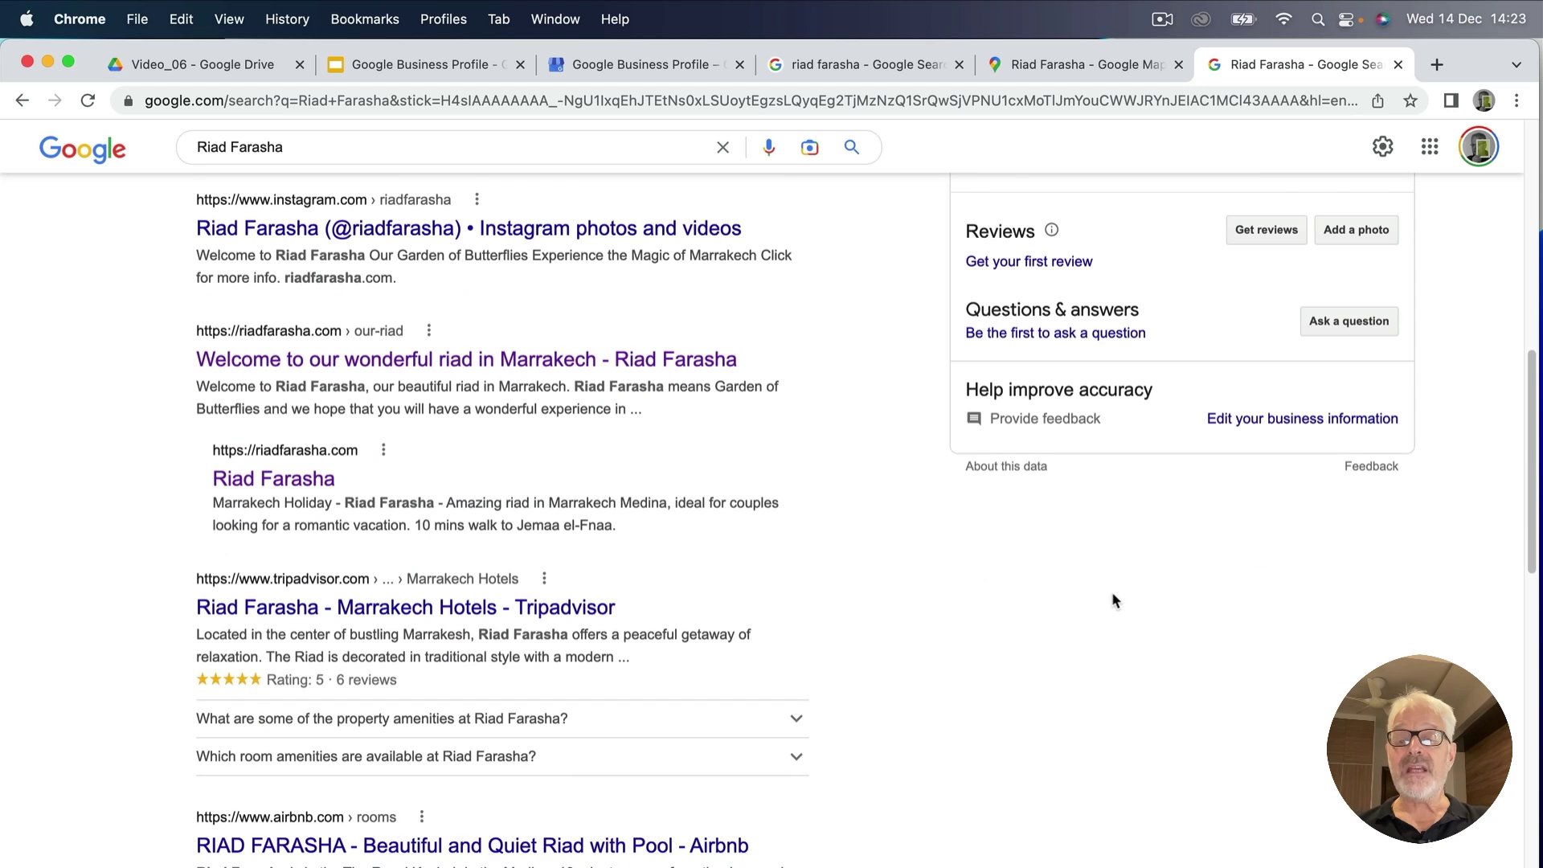
{"action": "scroll", "coordinate": [1114, 595], "scroll_direction": "up", "scroll_amount": 5}
{"action": "scroll", "coordinate": [1124, 575], "scroll_direction": "up", "scroll_amount": 10}
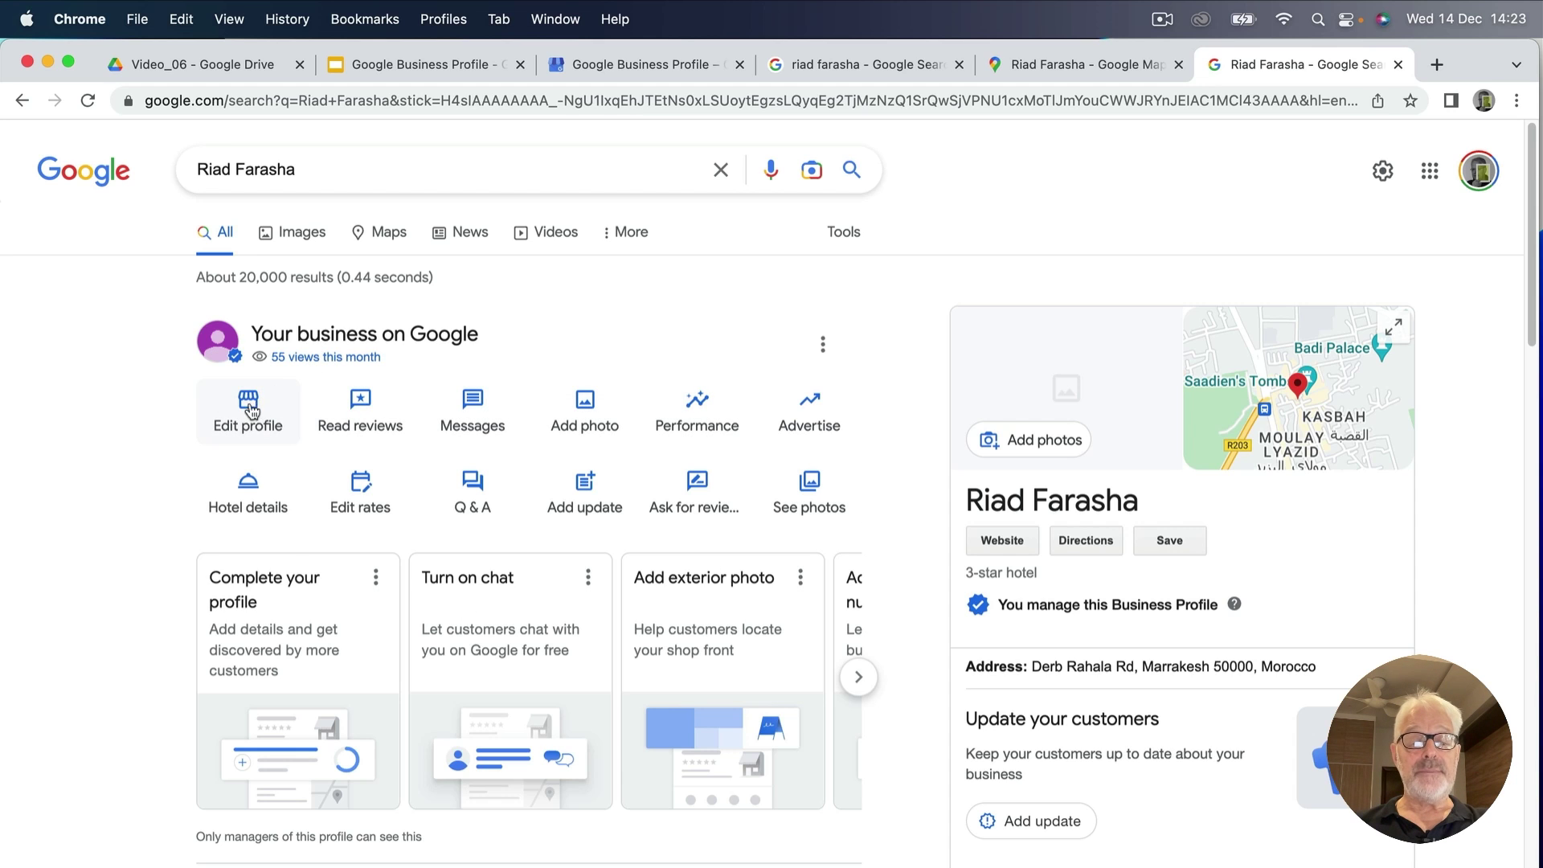
{"action": "scroll", "coordinate": [566, 482], "scroll_direction": "down", "scroll_amount": 1}
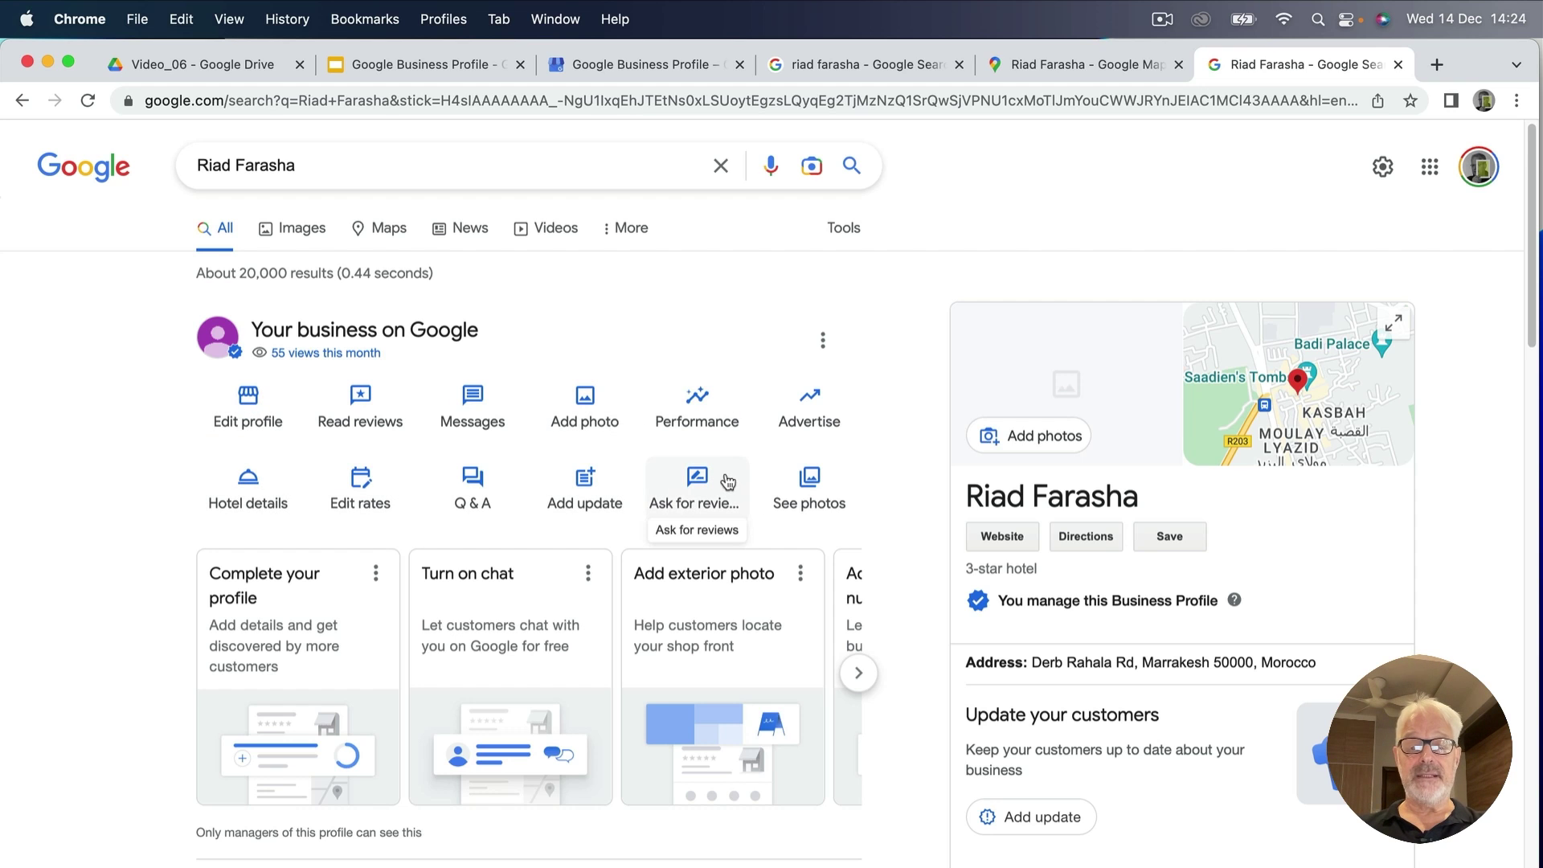
Open Riad Farasha's Performance report and set the time period to Oct 2022–Dec 2022.
{"action": "left_click", "coordinate": [697, 402]}
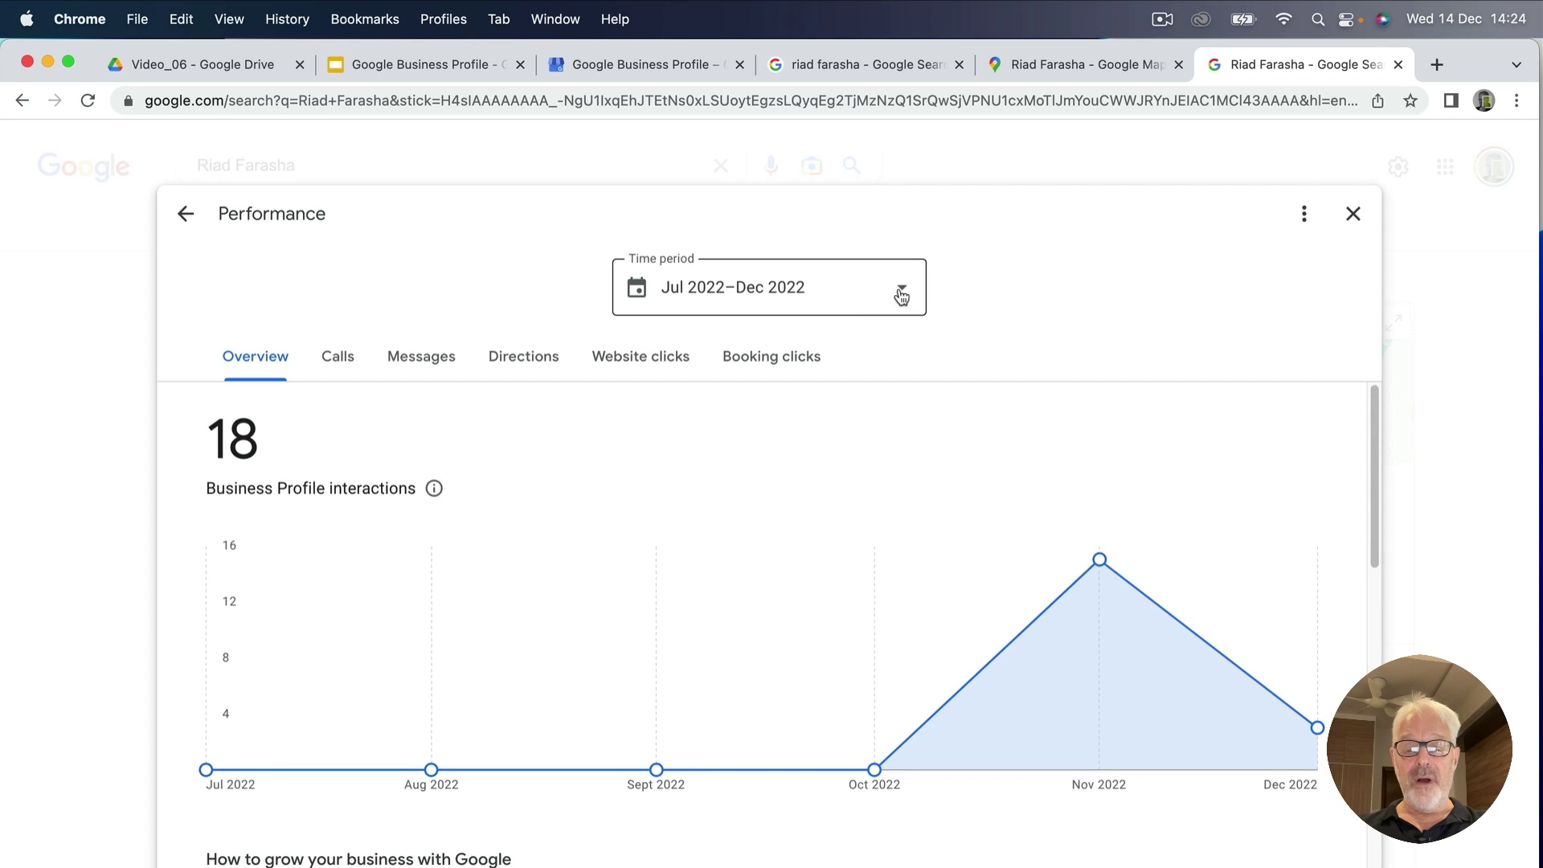
{"action": "mouse_move", "coordinate": [892, 768]}
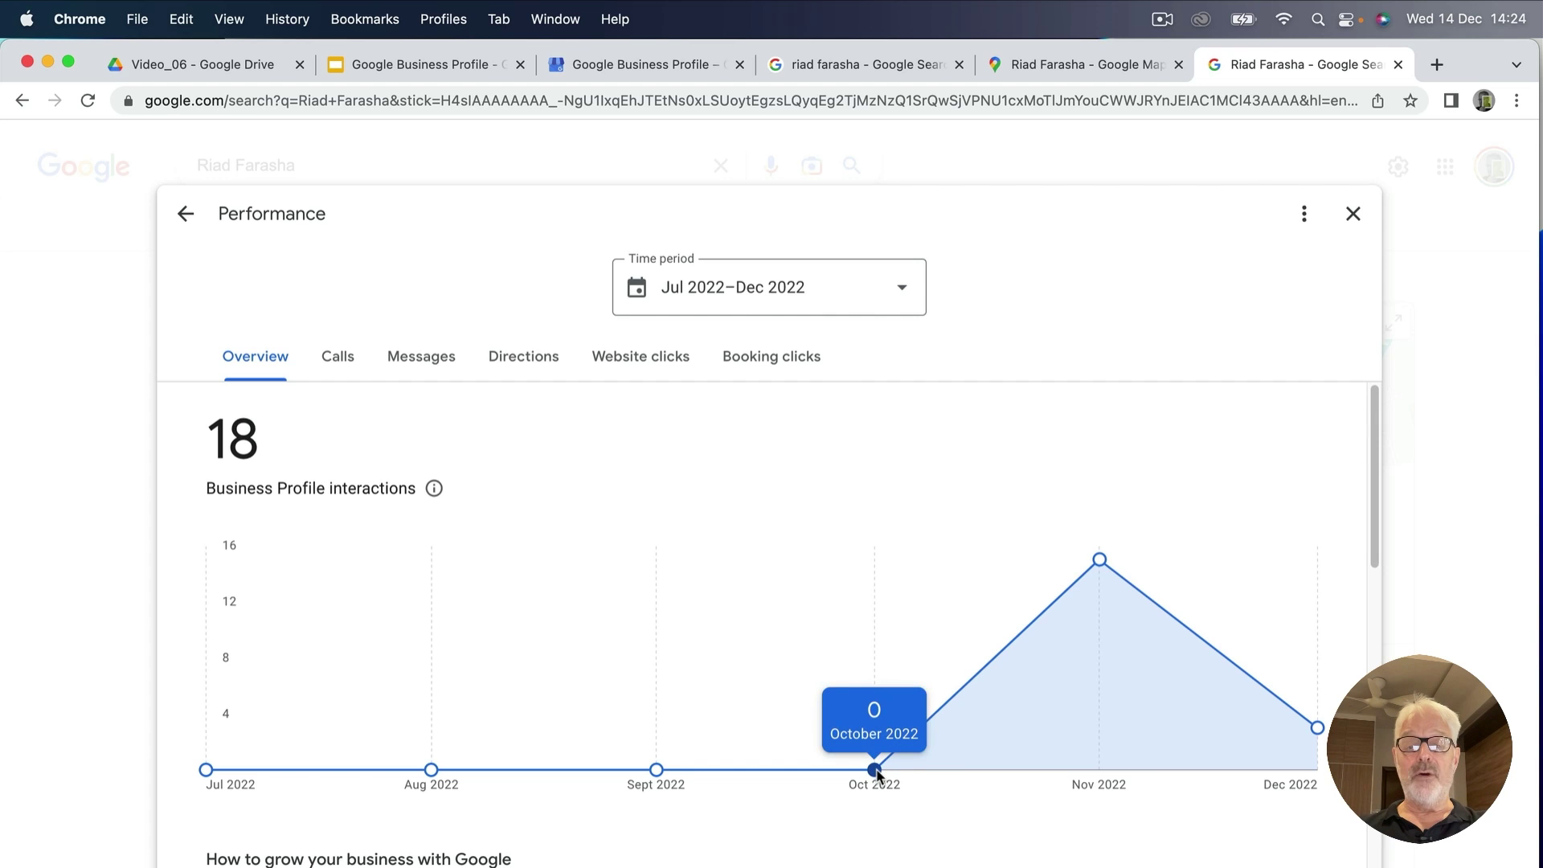
{"action": "left_click", "coordinate": [904, 293]}
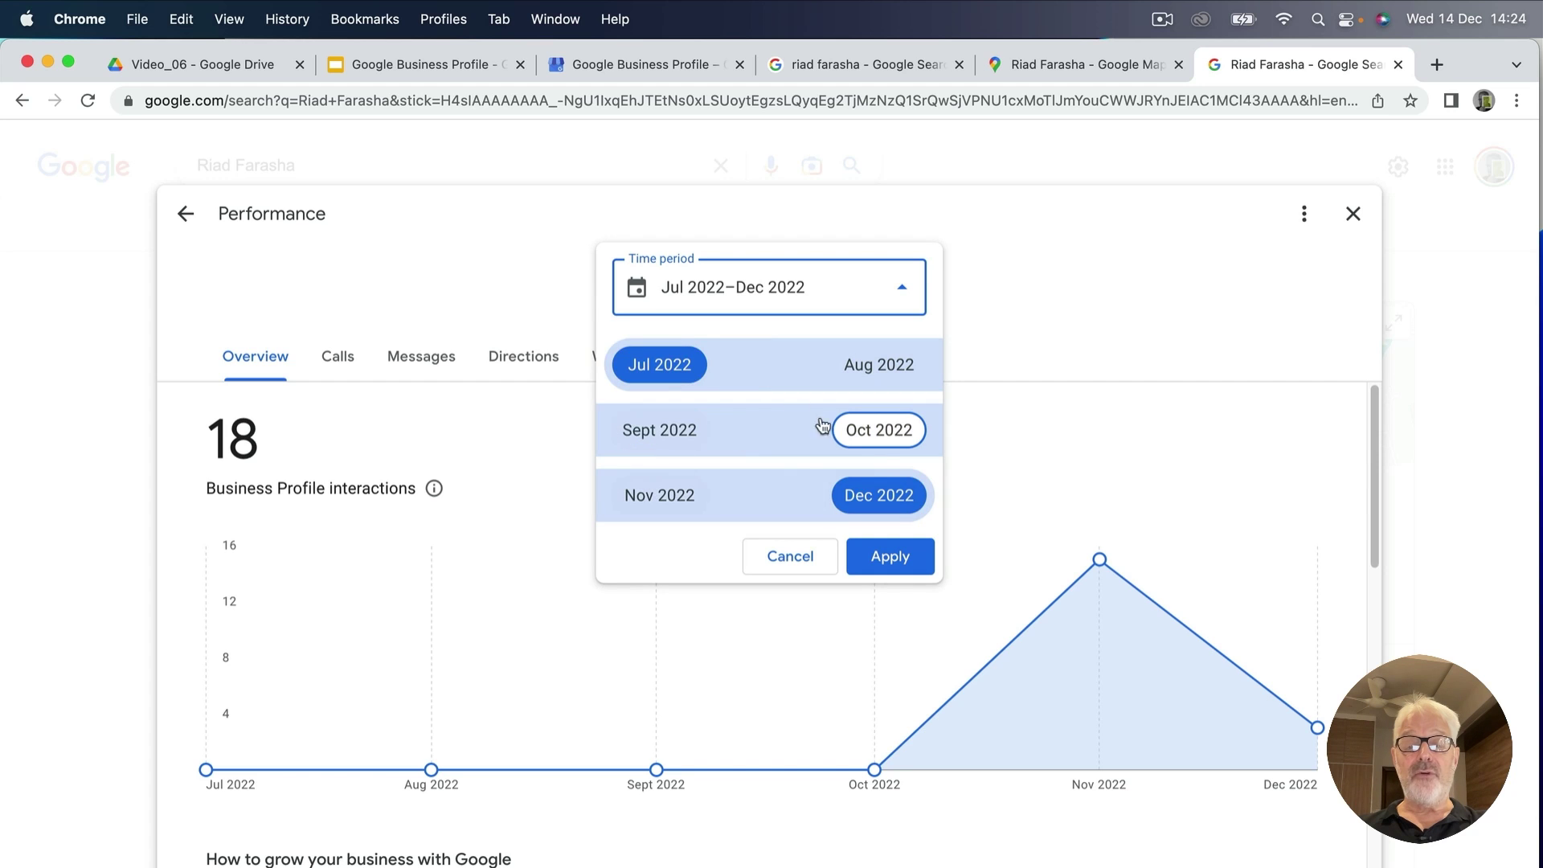
{"action": "left_click", "coordinate": [875, 428]}
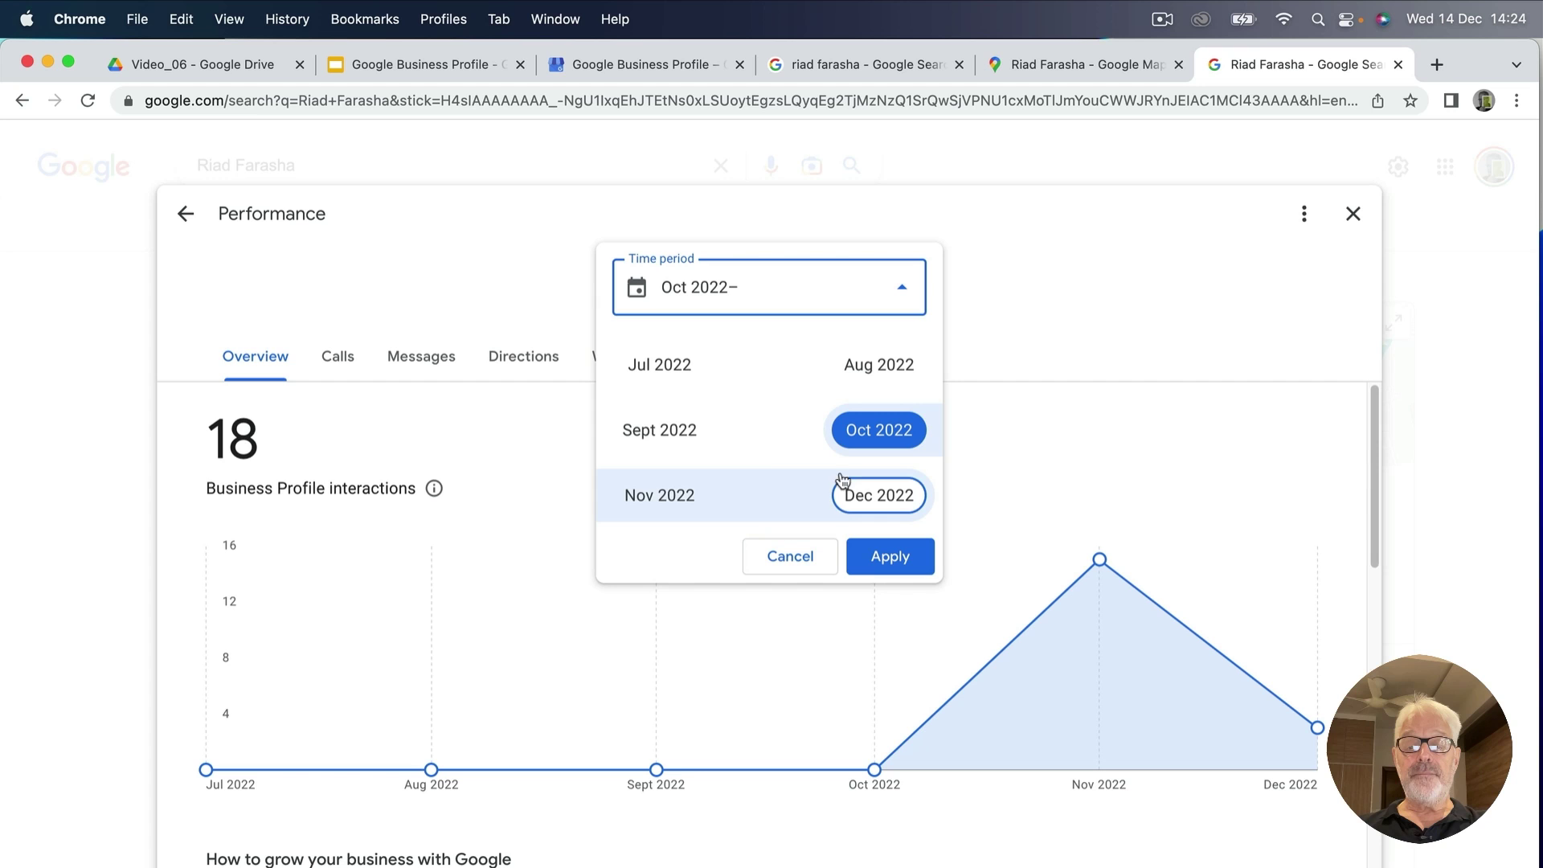
{"action": "left_click", "coordinate": [873, 499]}
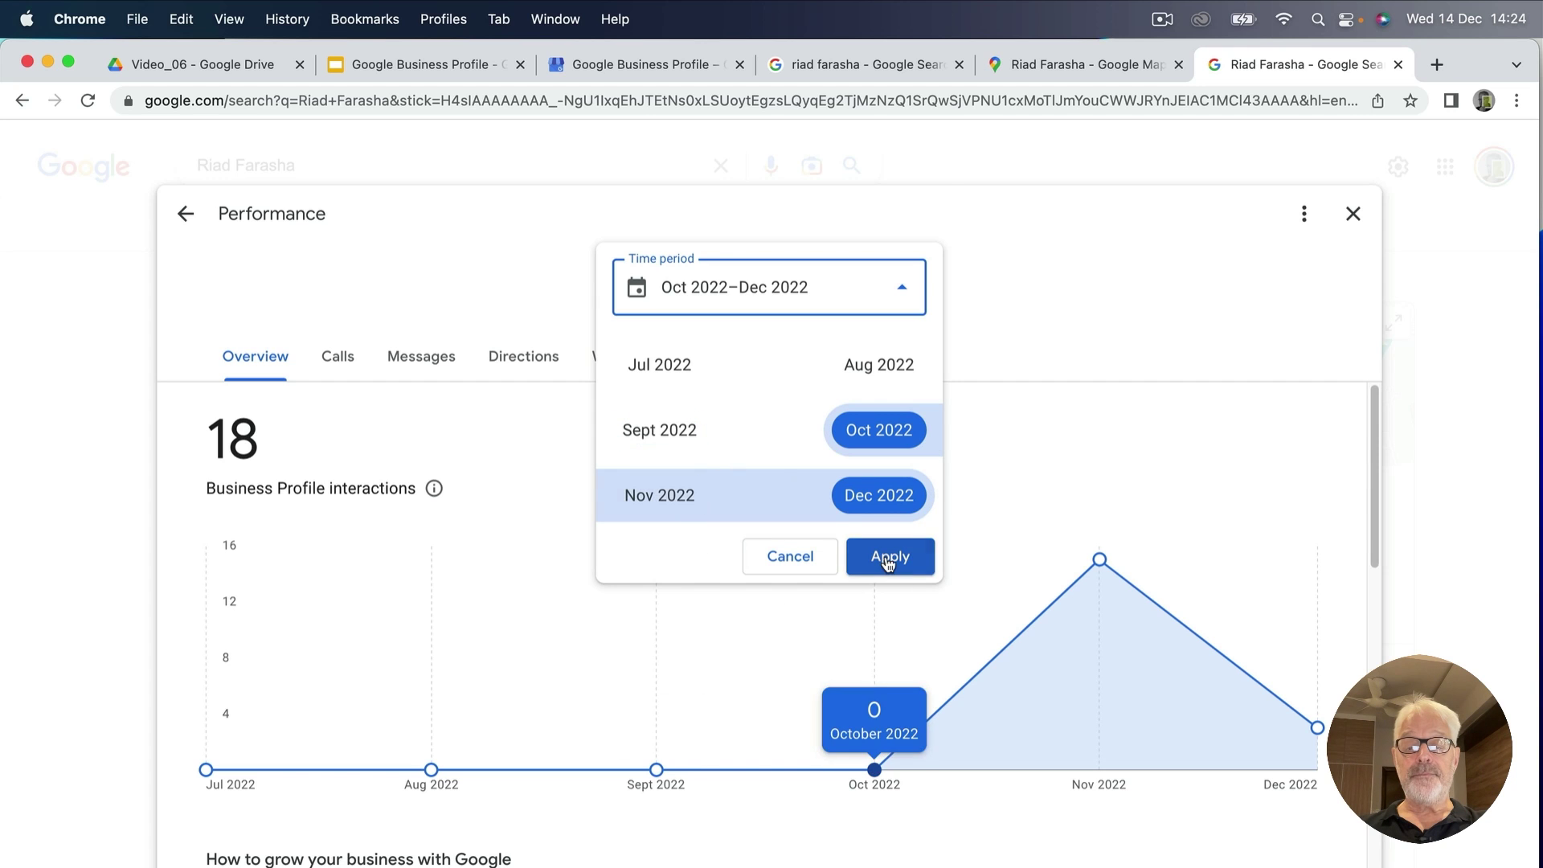
{"action": "left_click", "coordinate": [890, 555]}
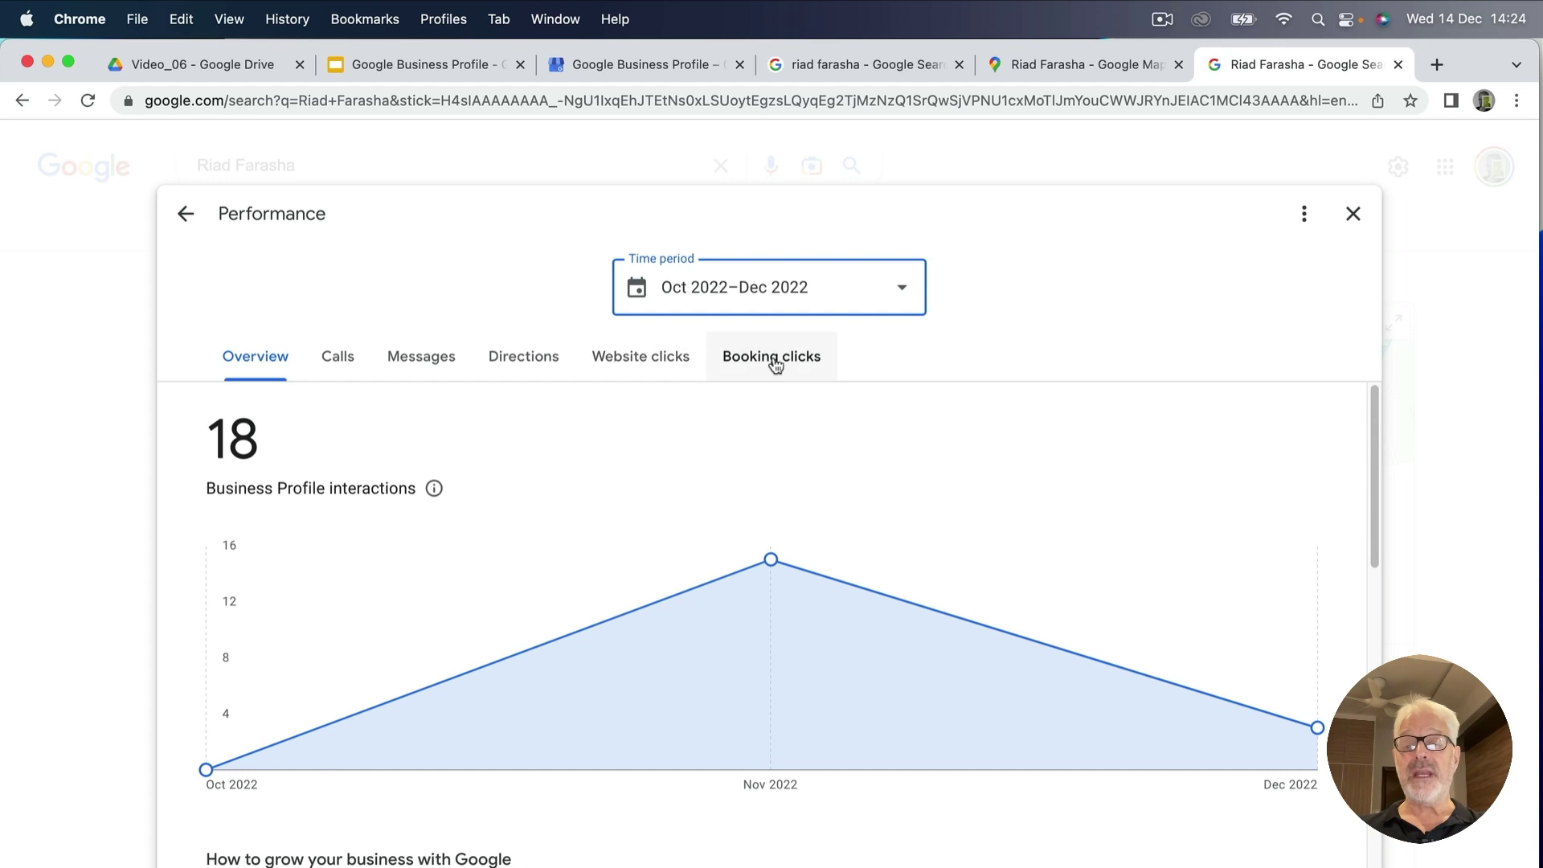
Review the report's stats: 18 interactions, 16 viewers, 81% via mobile Search.
{"action": "scroll", "coordinate": [494, 635], "scroll_direction": "down", "scroll_amount": 10}
{"action": "scroll", "coordinate": [494, 637], "scroll_direction": "down", "scroll_amount": 3}
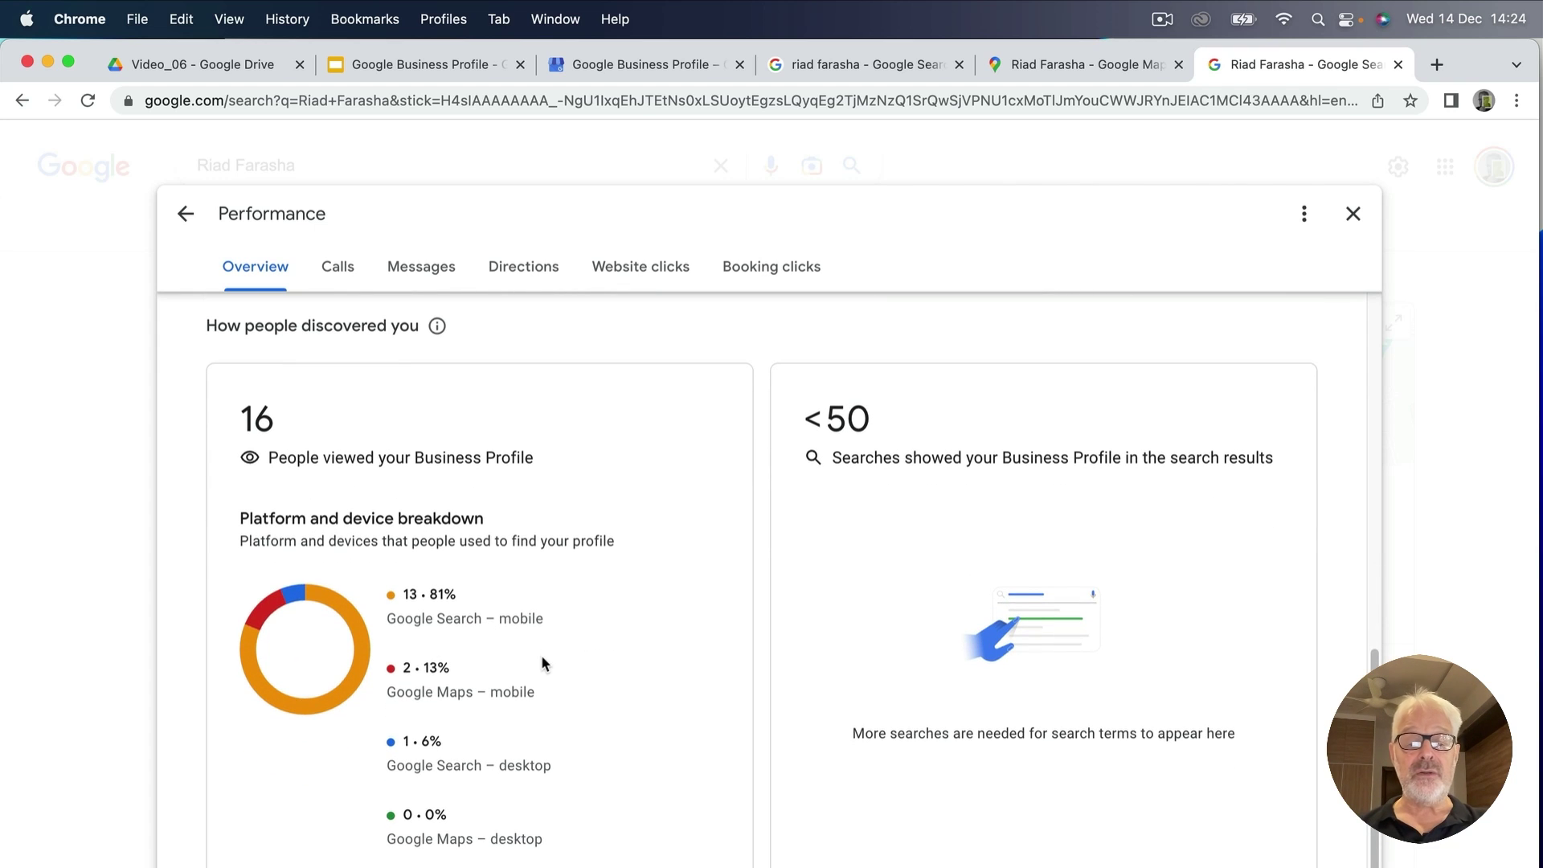
{"action": "scroll", "coordinate": [546, 655], "scroll_direction": "down", "scroll_amount": 1}
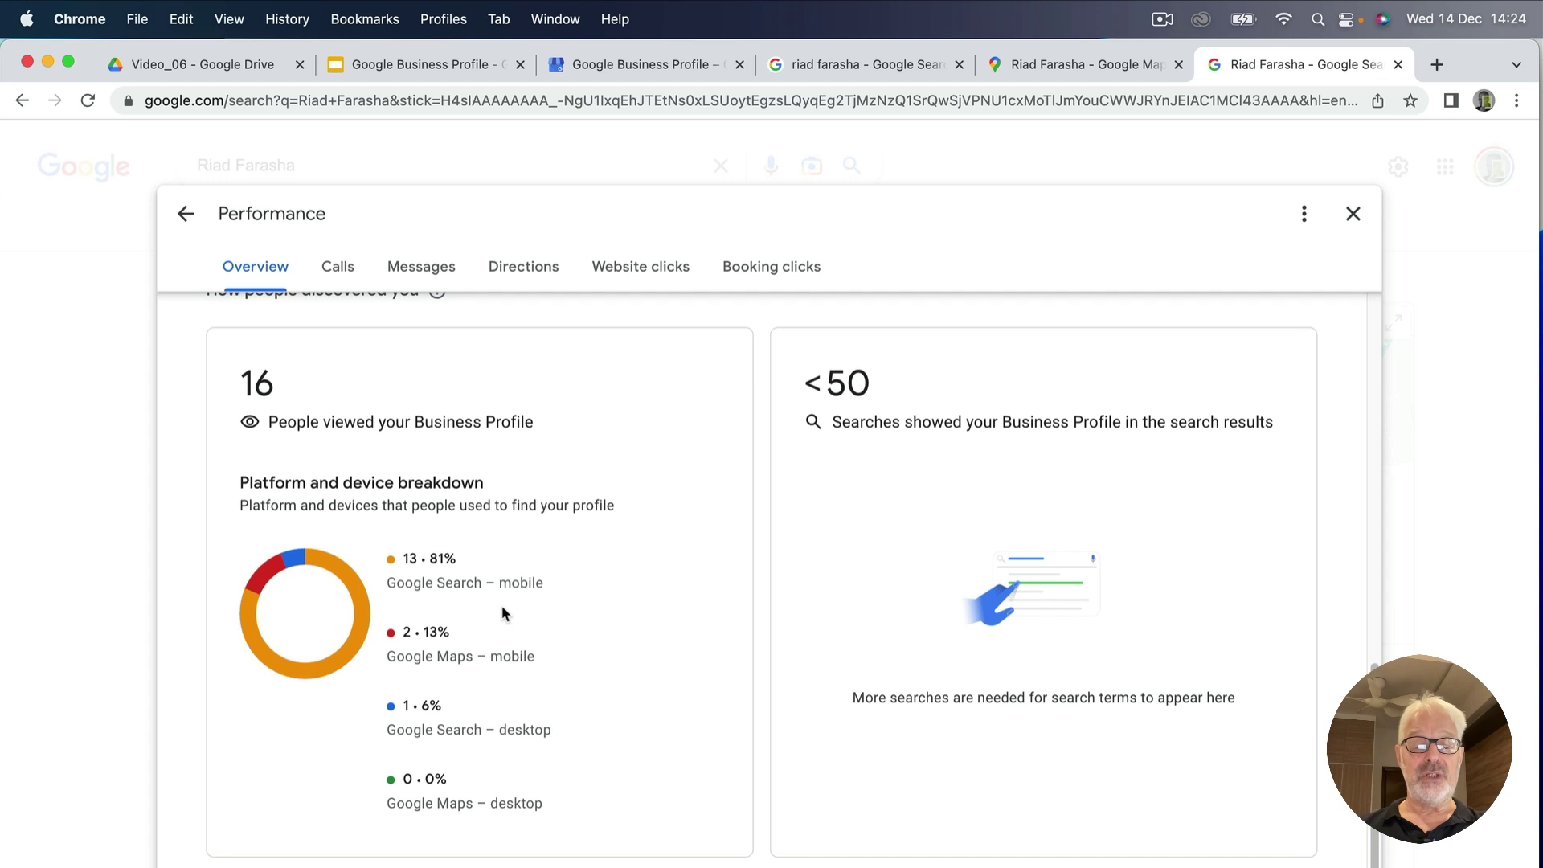
{"action": "scroll", "coordinate": [501, 605], "scroll_direction": "up", "scroll_amount": 10}
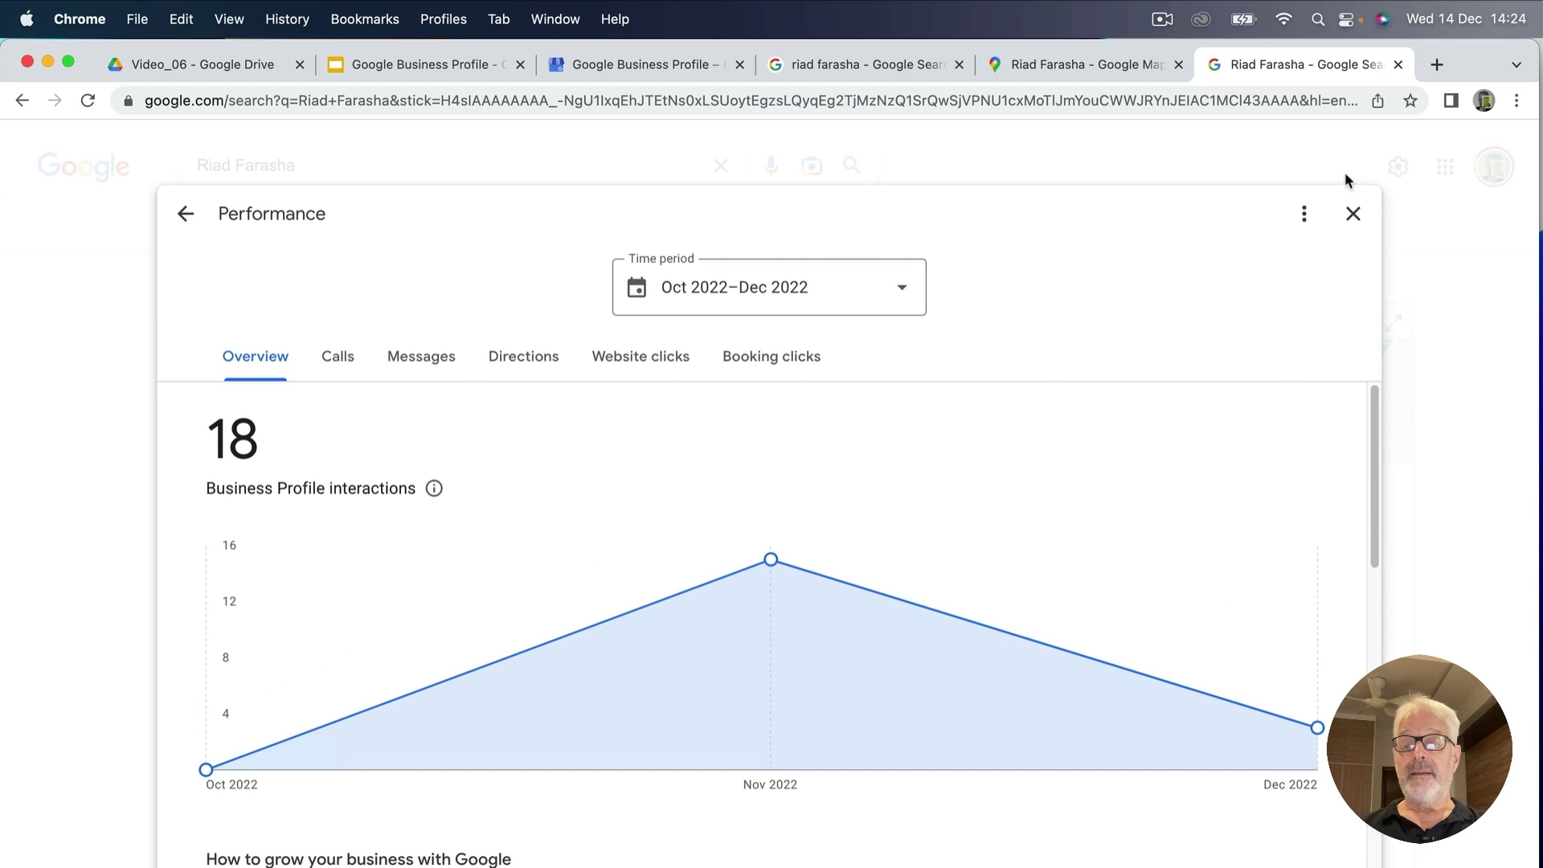
Close the Performance report and reload the Riad Farasha management page in Search.
{"action": "left_click", "coordinate": [1353, 214]}
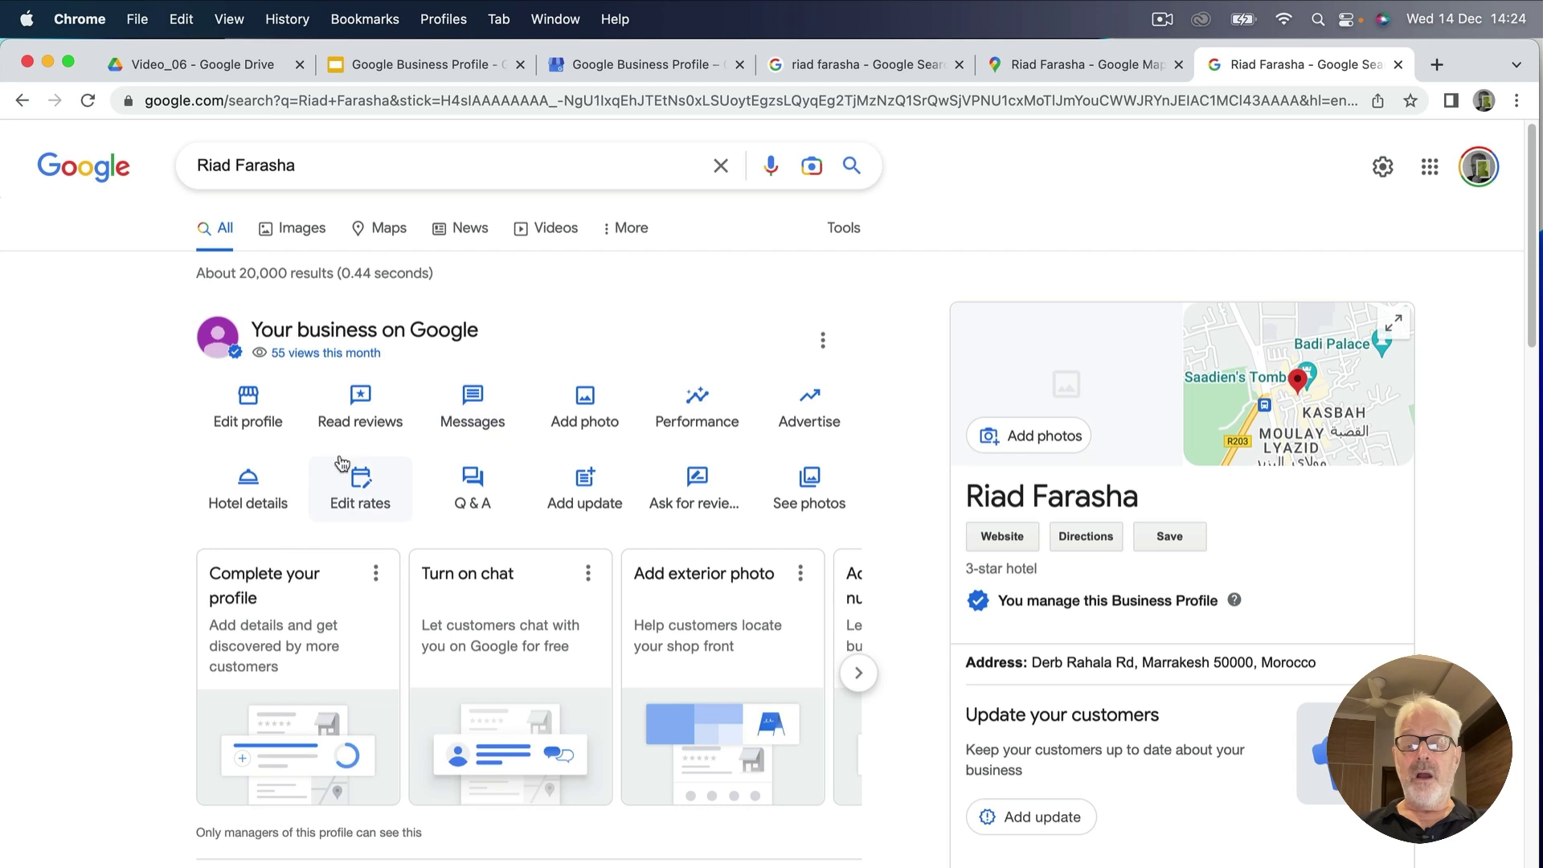
{"action": "scroll", "coordinate": [1091, 631], "scroll_direction": "down", "scroll_amount": 1}
{"action": "scroll", "coordinate": [1091, 625], "scroll_direction": "up", "scroll_amount": 1}
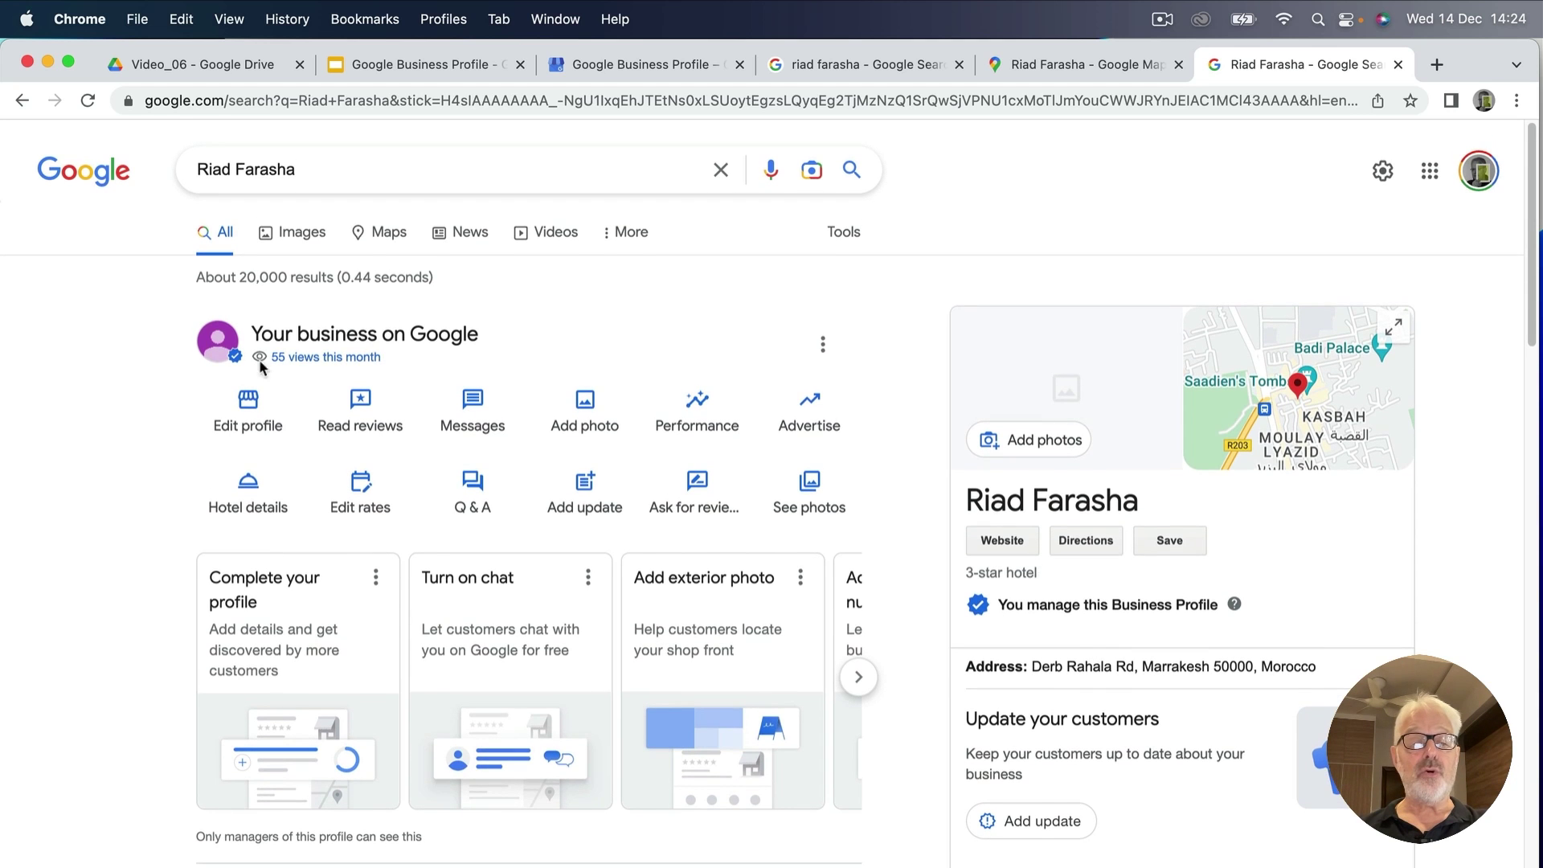
{"action": "left_click", "coordinate": [88, 101]}
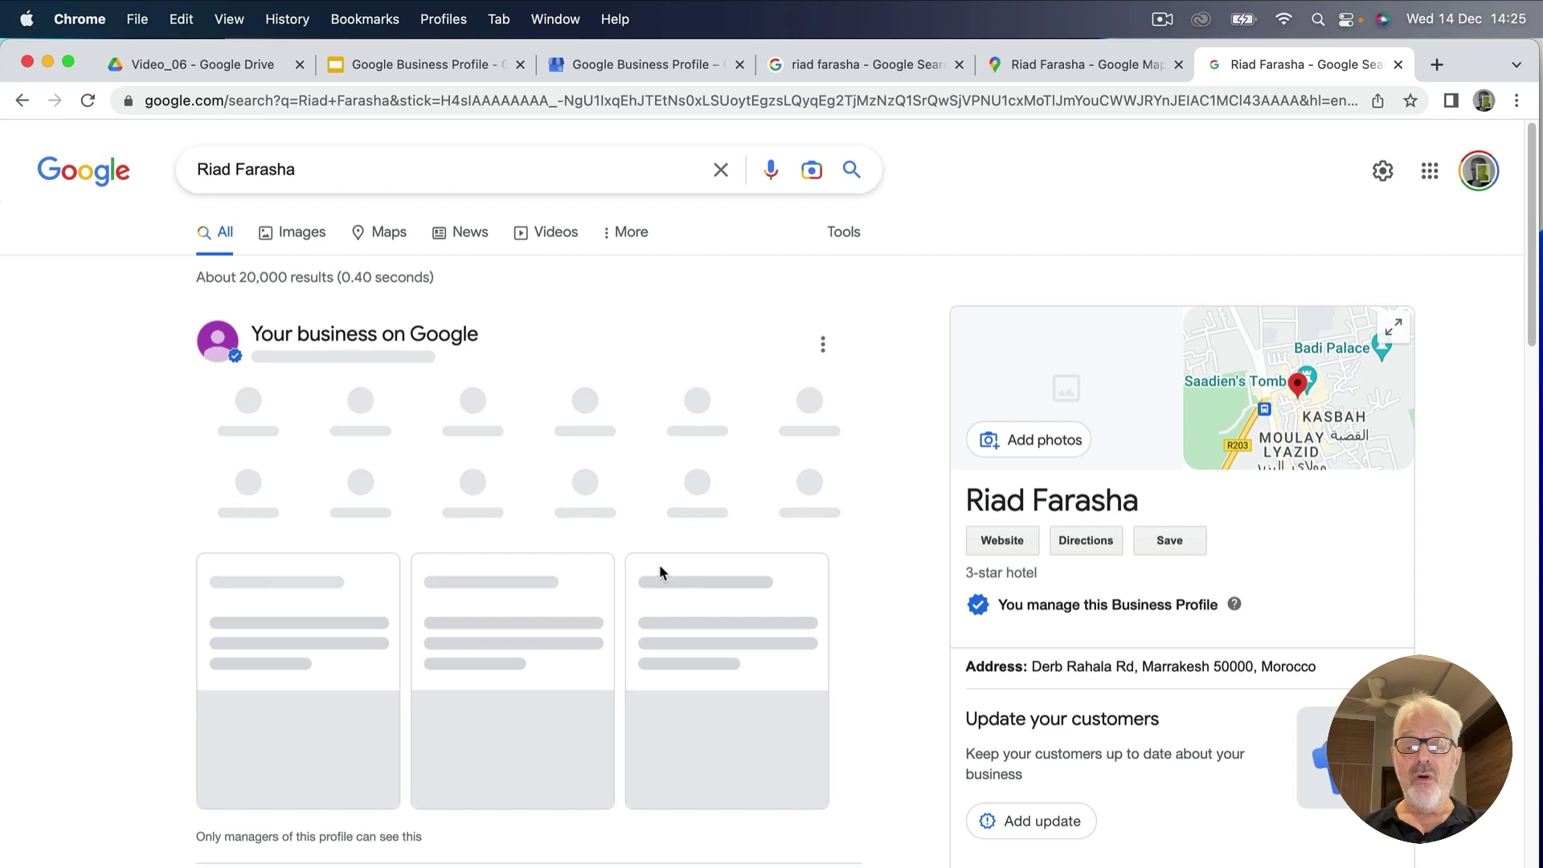